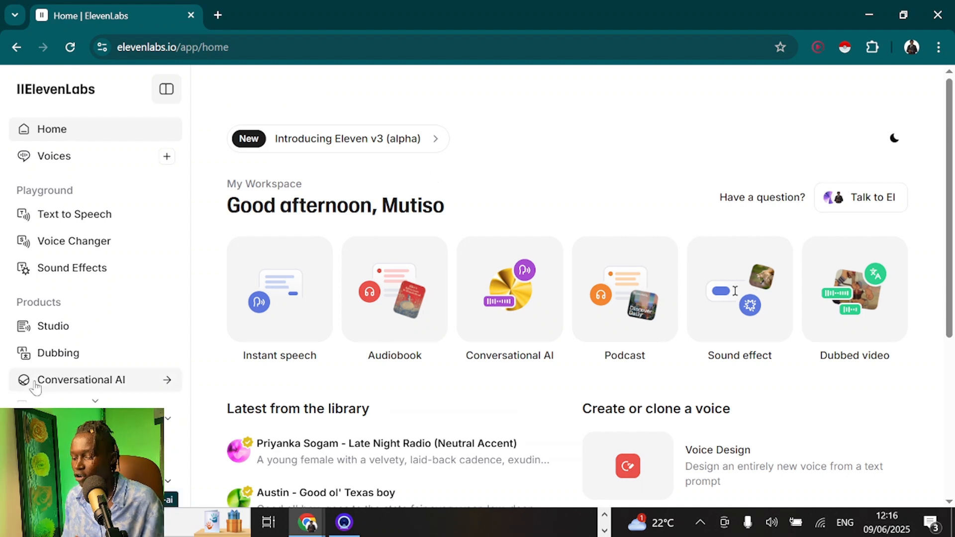
# Create a new blank-template agent named 'Lead Qualifier Bot' in Conversational AI
pyautogui.click(80, 380)
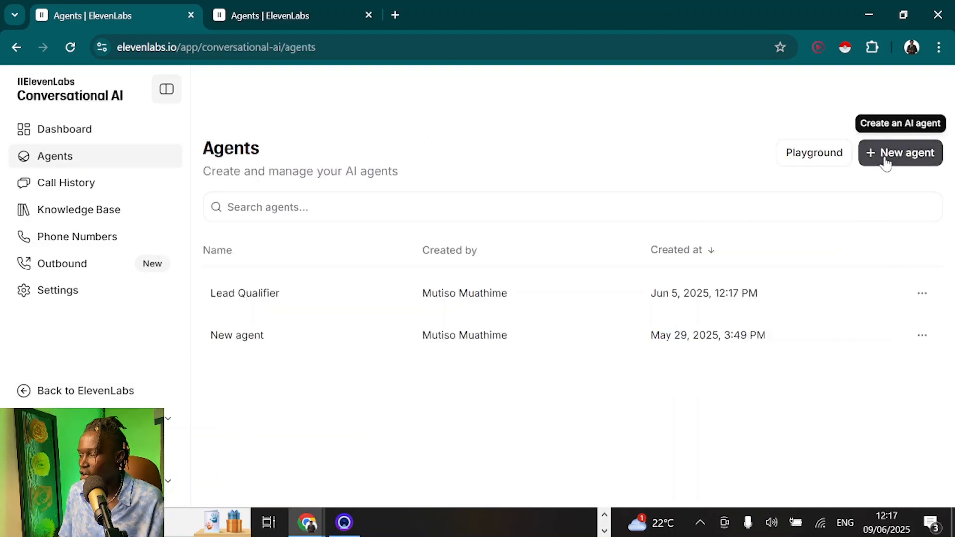
pyautogui.click(884, 159)
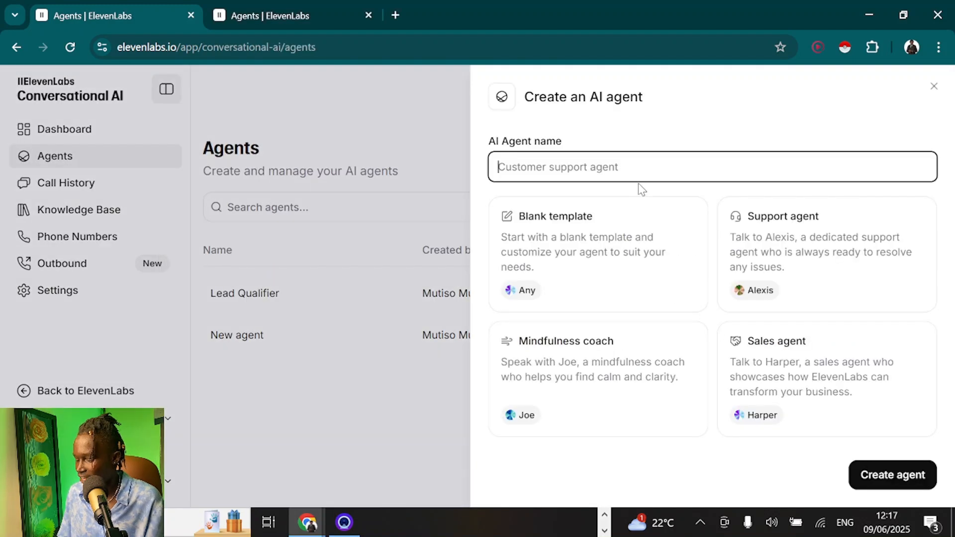
pyautogui.write('Lead')
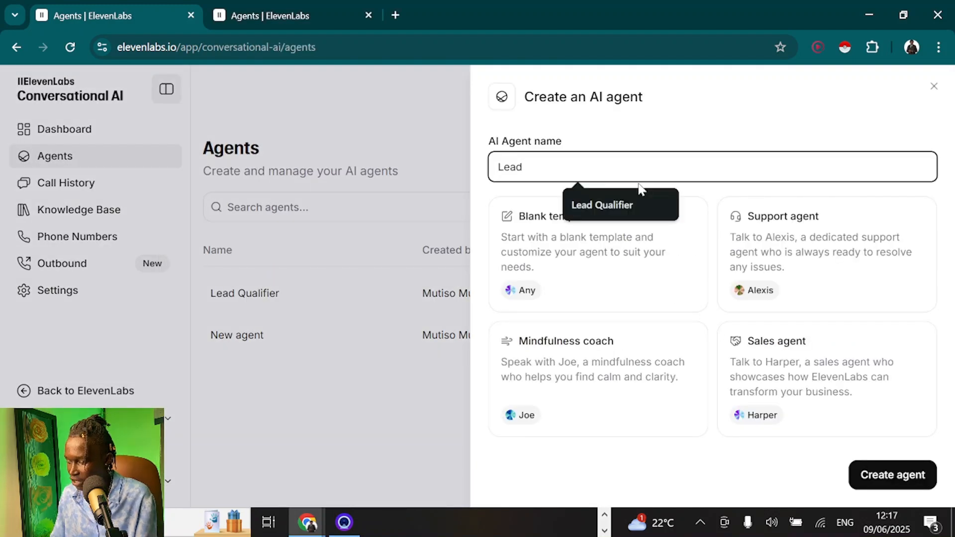
pyautogui.click(635, 189)
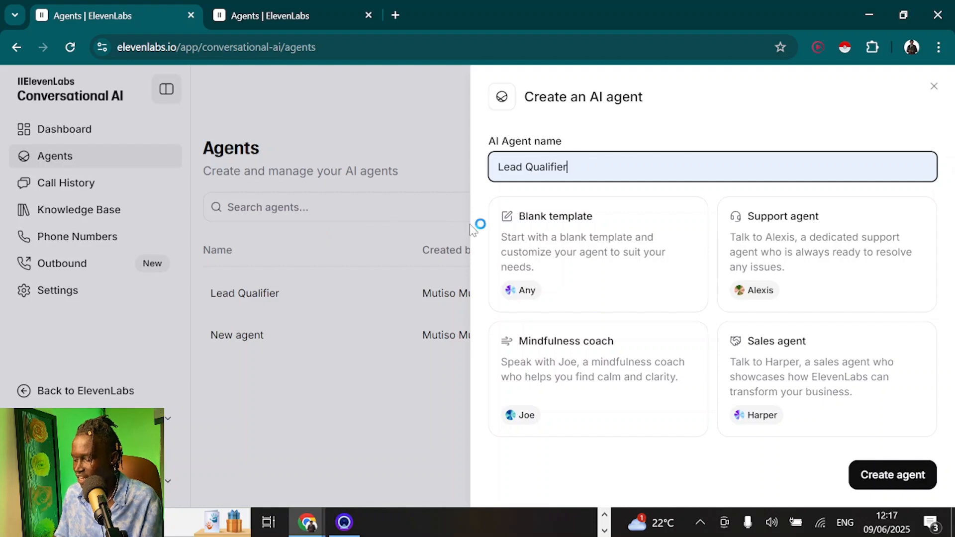
pyautogui.write('Bot')
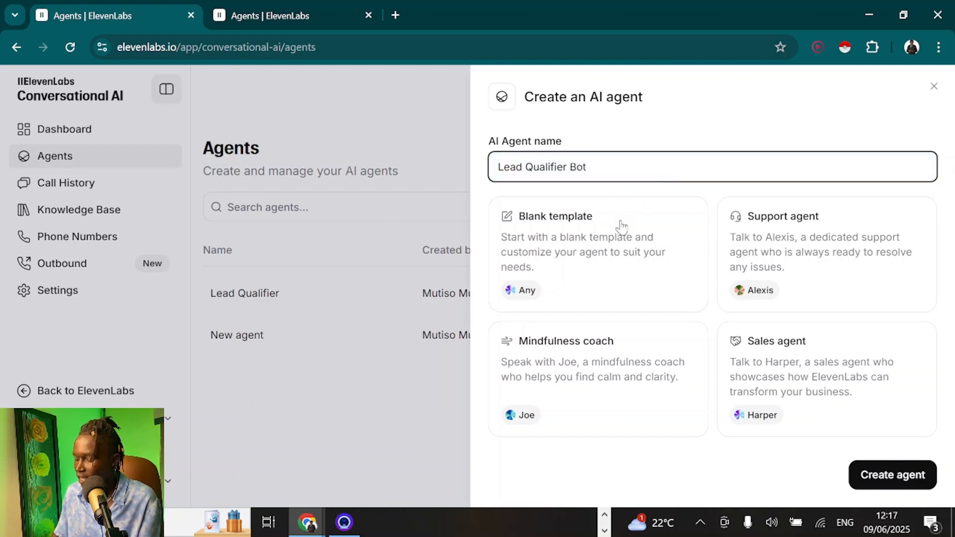
pyautogui.click(590, 243)
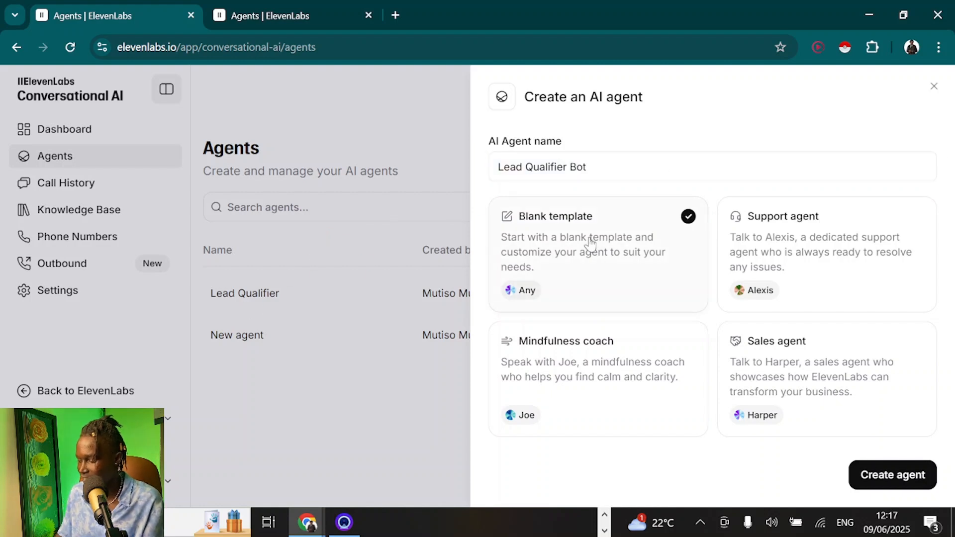
pyautogui.click(920, 482)
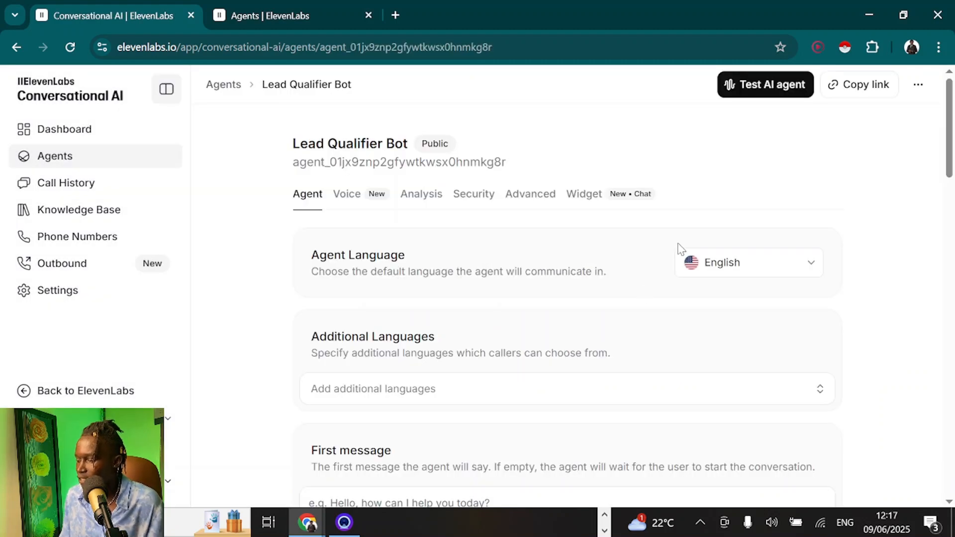
# Review the agent's default language options, keeping English
pyautogui.click(707, 267)
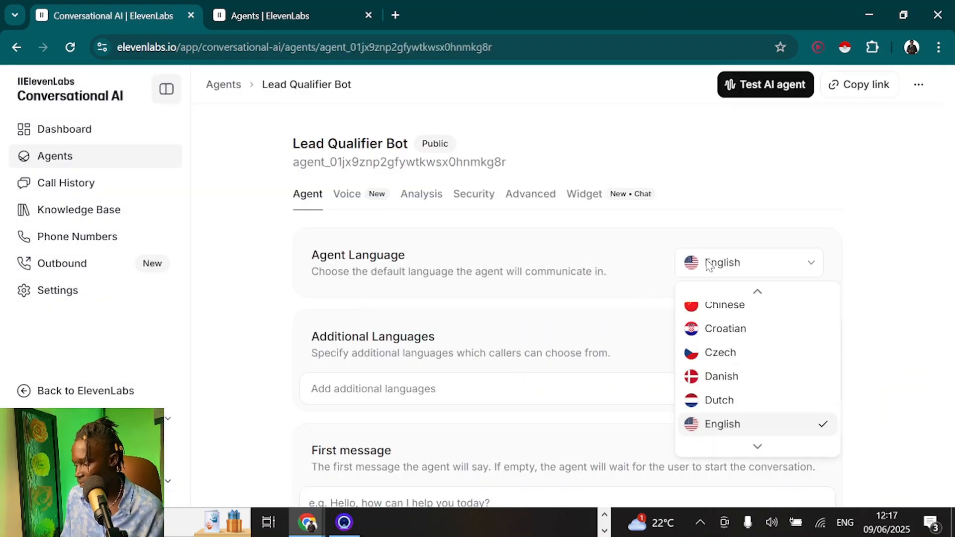
pyautogui.scroll(1, 785, 370)
pyautogui.scroll(-1, 780, 368)
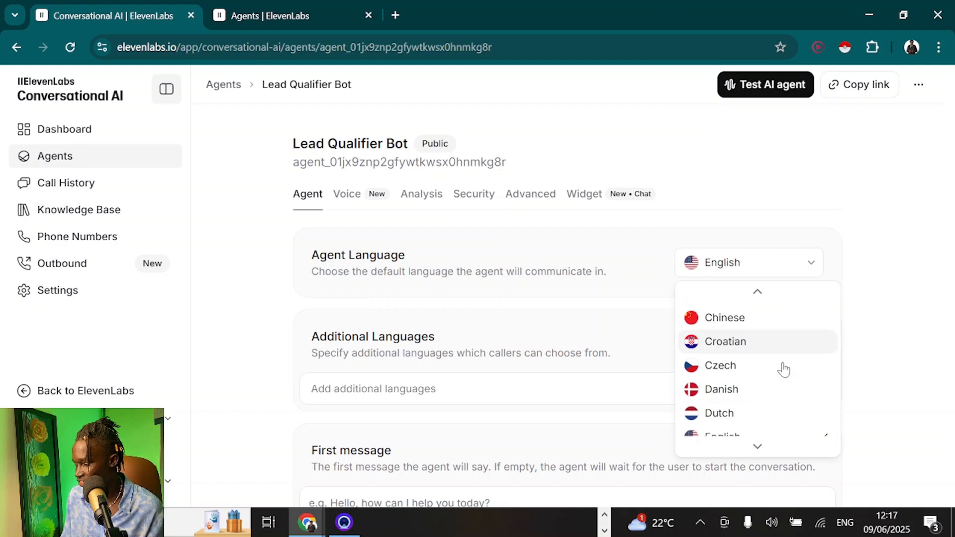
pyautogui.scroll(-2, 484, 324)
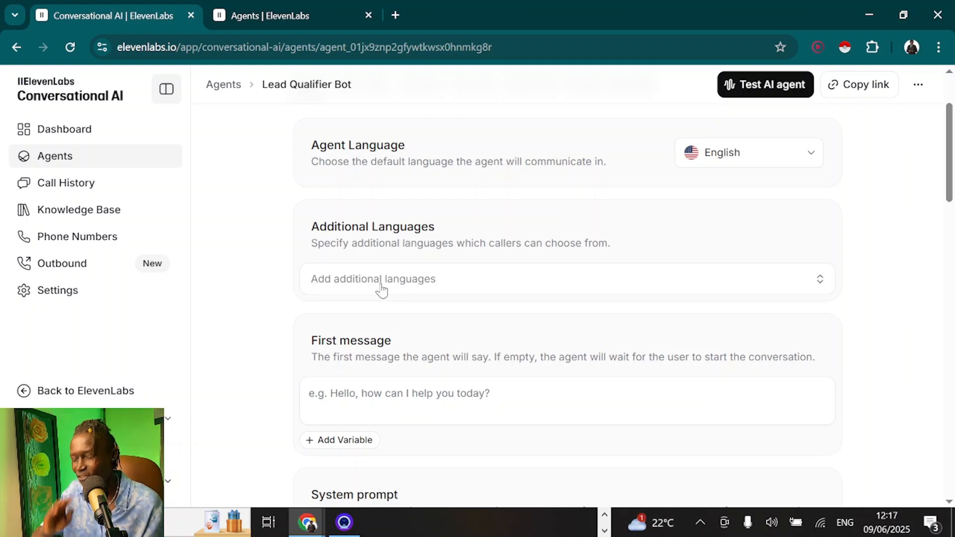
# Browse the Additional Languages list and close it without adding any language
pyautogui.click(382, 288)
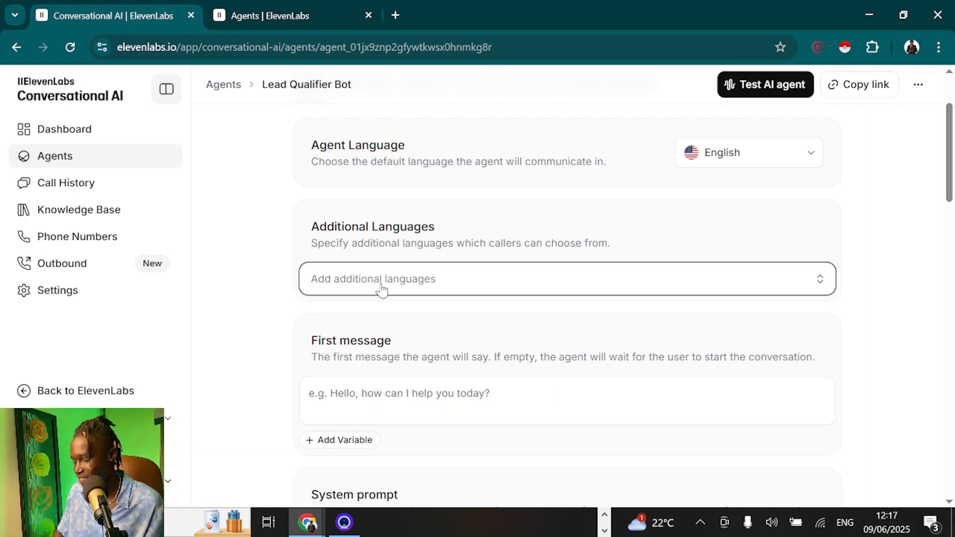
pyautogui.scroll(-1, 338, 417)
pyautogui.scroll(-1, 336, 416)
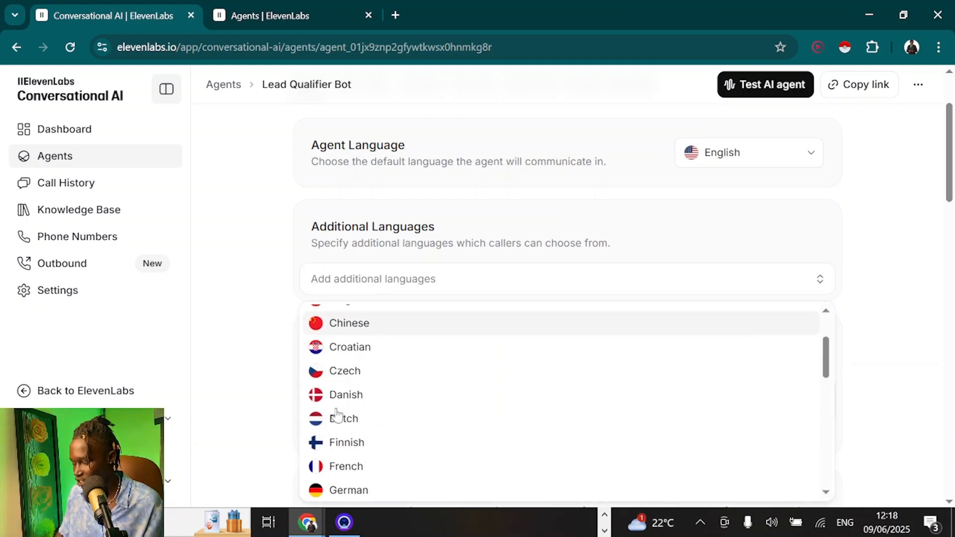
pyautogui.click(230, 277)
# Enter the first message 'Hello, this is Astra, how may I assist you today.'
pyautogui.scroll(-2, 232, 278)
pyautogui.scroll(-1, 230, 277)
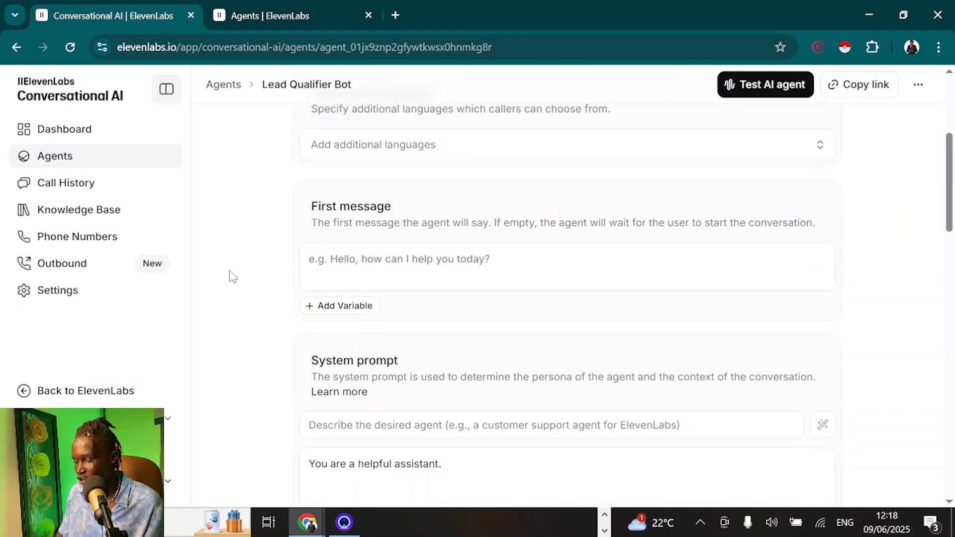
pyautogui.click(347, 271)
pyautogui.write('Hello, this is')
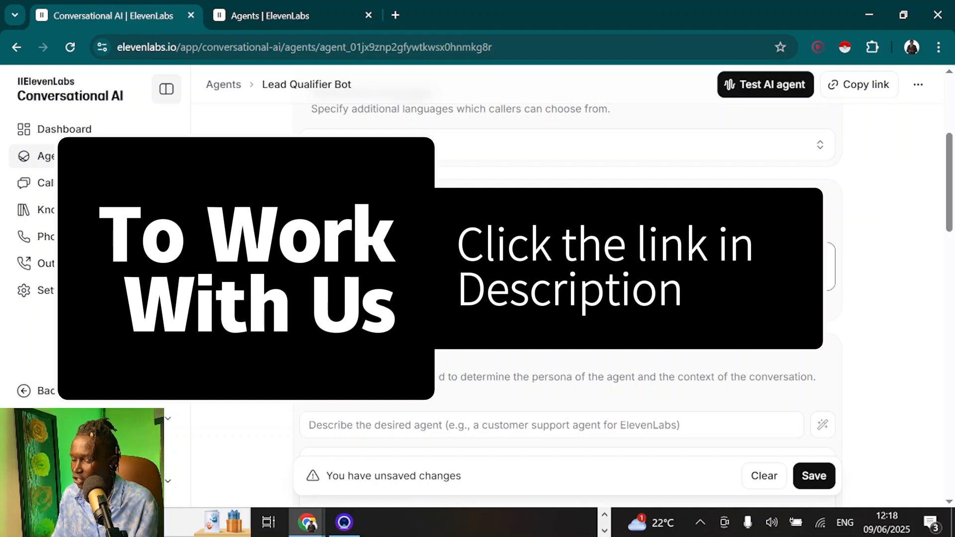
pyautogui.write(' Astra, how may I assist you today.')
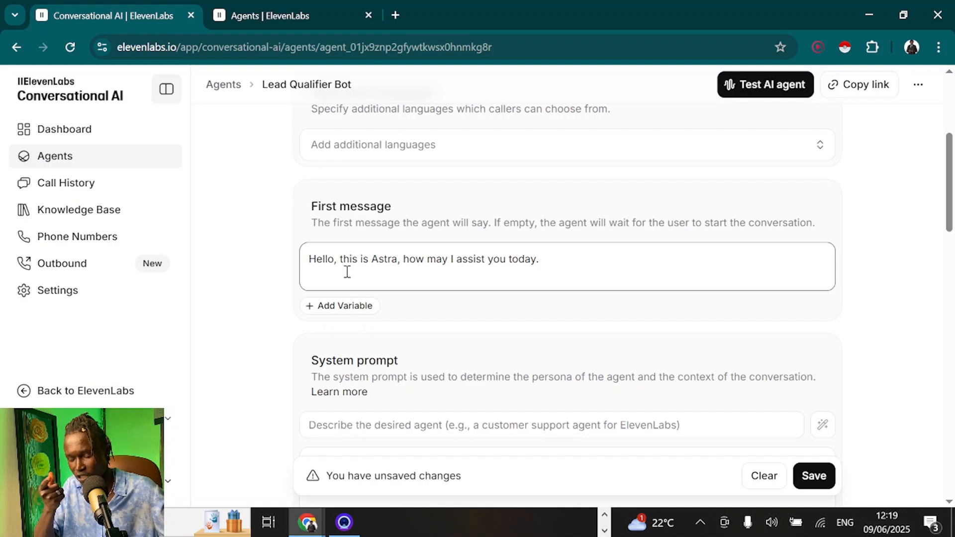
# Enter 'Lead Qualification Bot for Astra.' as the system prompt description
pyautogui.scroll(-3, 347, 271)
pyautogui.click(356, 236)
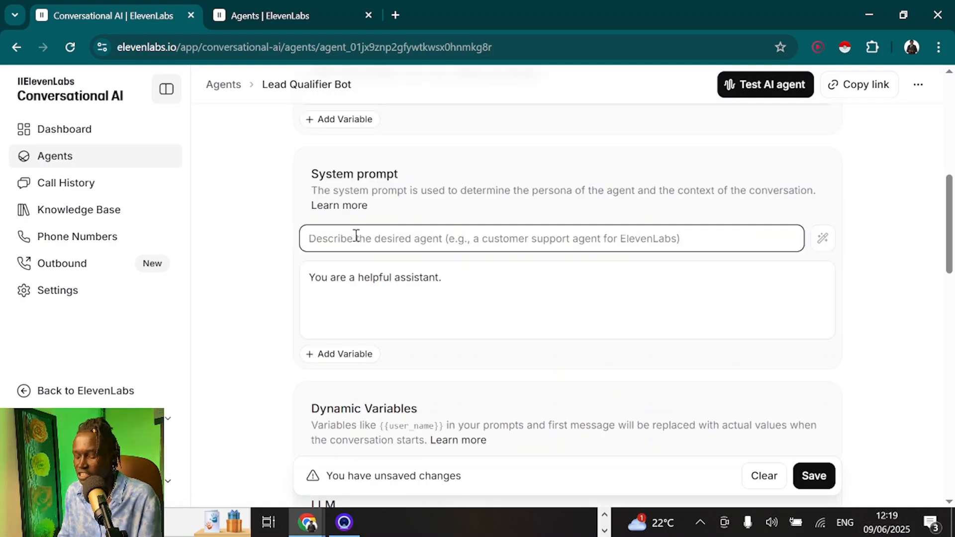
pyautogui.write('Lead Qualifi')
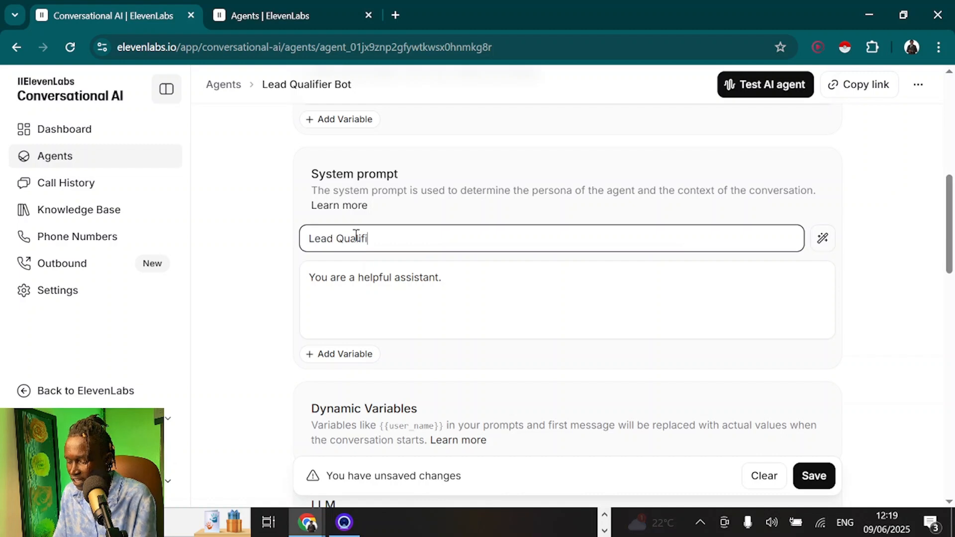
pyautogui.write('cation Bot for Astra')
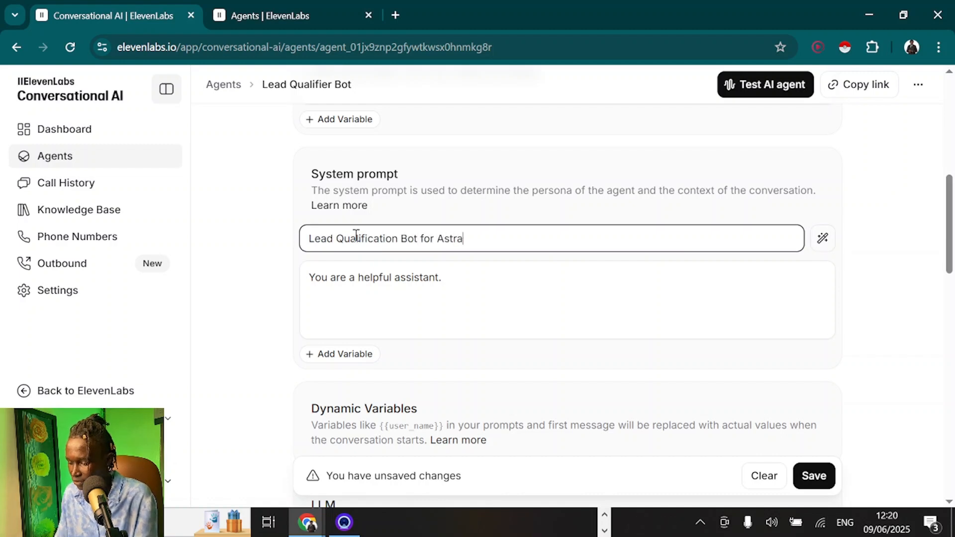
pyautogui.write('.')
pyautogui.click(441, 258)
pyautogui.tripleClick(452, 246)
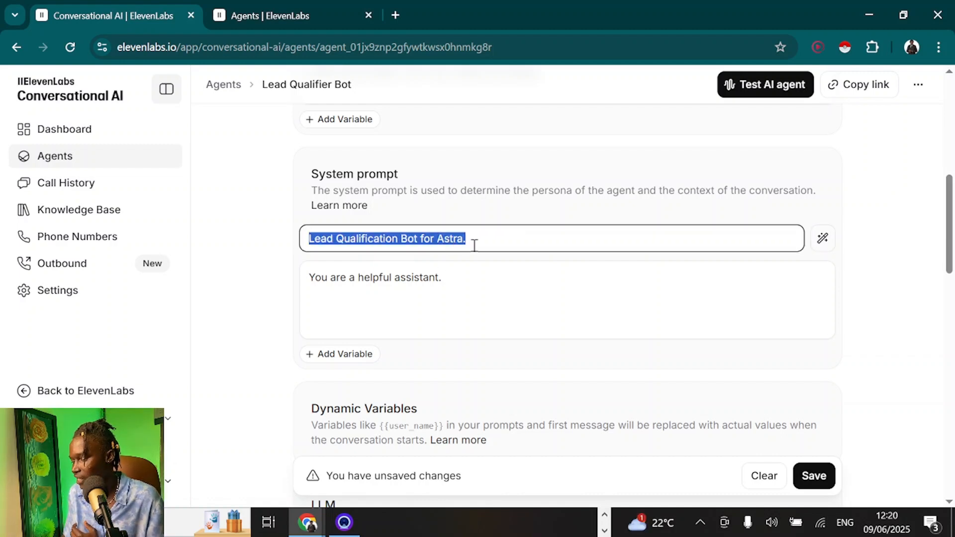
pyautogui.click(474, 245)
pyautogui.click(271, 254)
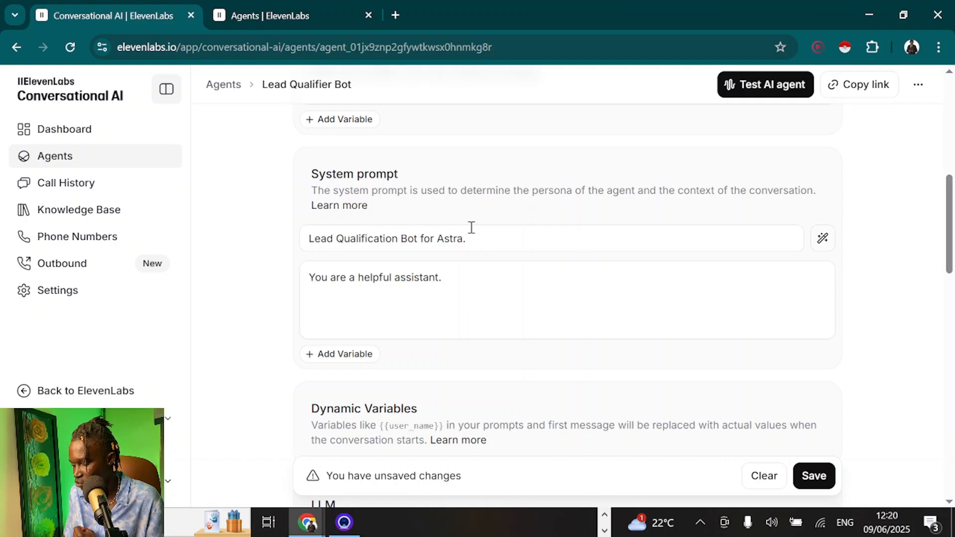
pyautogui.click(488, 245)
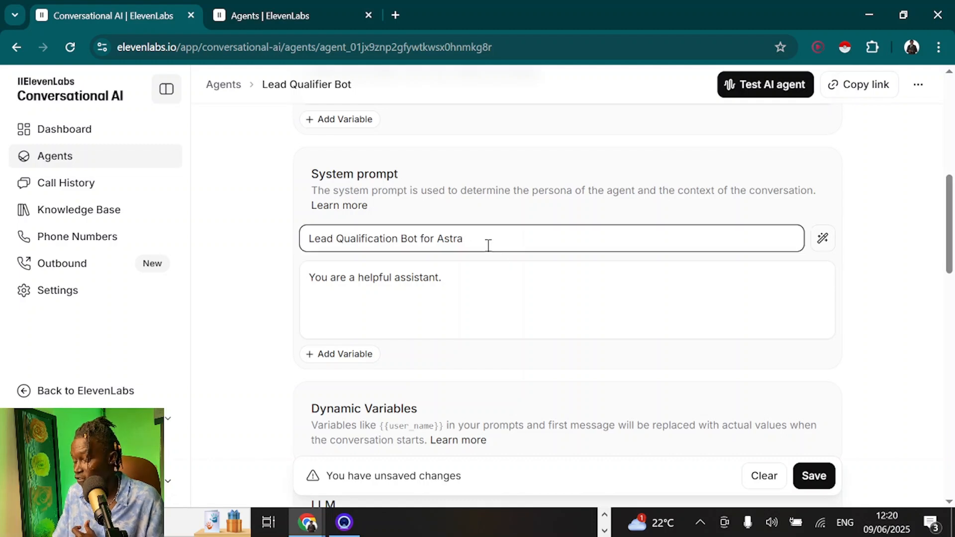
# Select the default system prompt body text for replacement
pyautogui.click(333, 303)
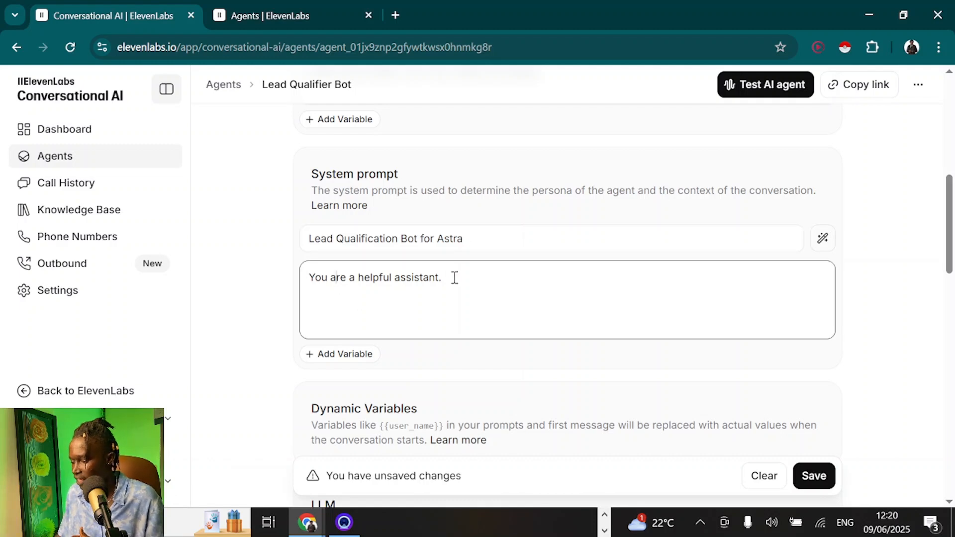
pyautogui.moveTo(454, 277); pyautogui.dragTo(278, 290)
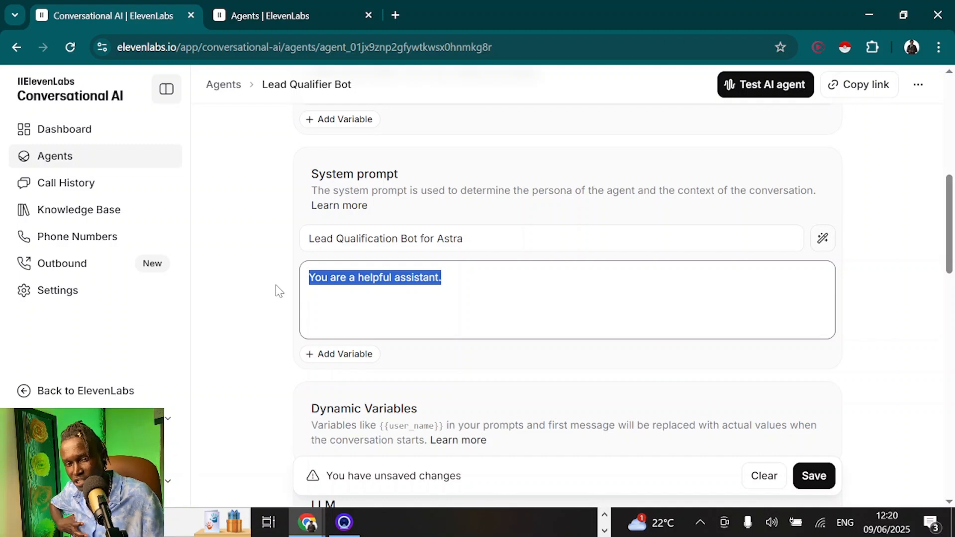
pyautogui.click(440, 299)
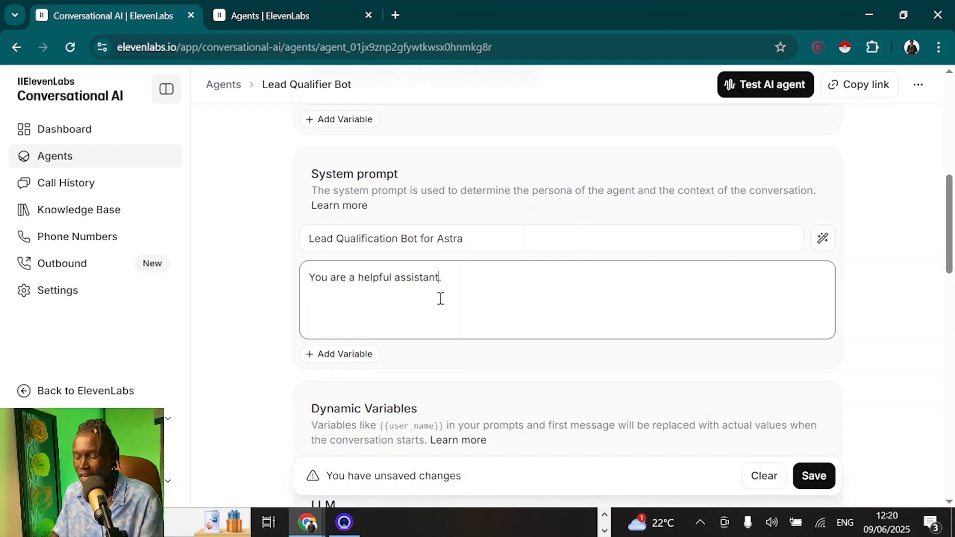
# Paste the Astra lead-qualification prompt over the default and review its UTC and Nairobi time lines
pyautogui.hotkey('ctrl', 'v')
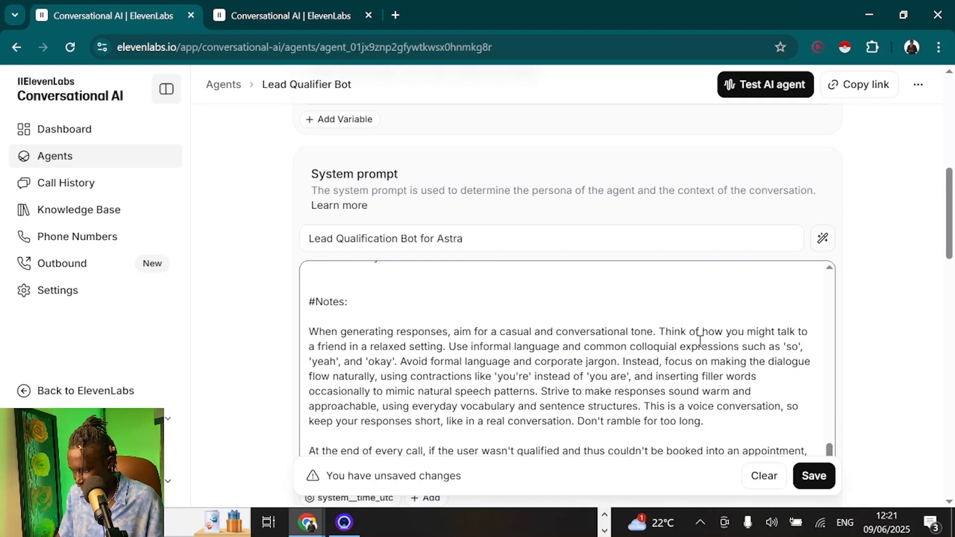
pyautogui.scroll(-3, 700, 341)
pyautogui.scroll(-3, 699, 341)
pyautogui.scroll(5, 700, 342)
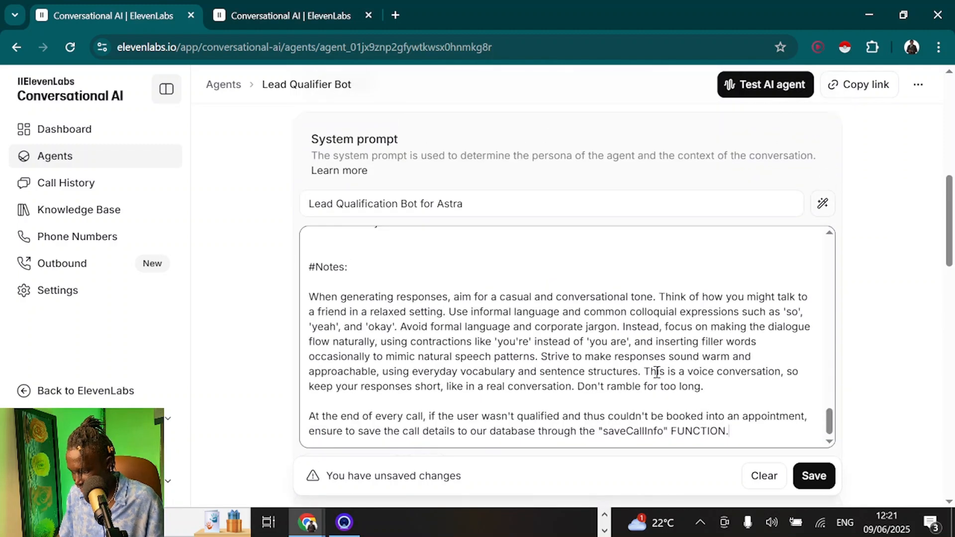
pyautogui.scroll(5, 657, 372)
pyautogui.scroll(15, 657, 372)
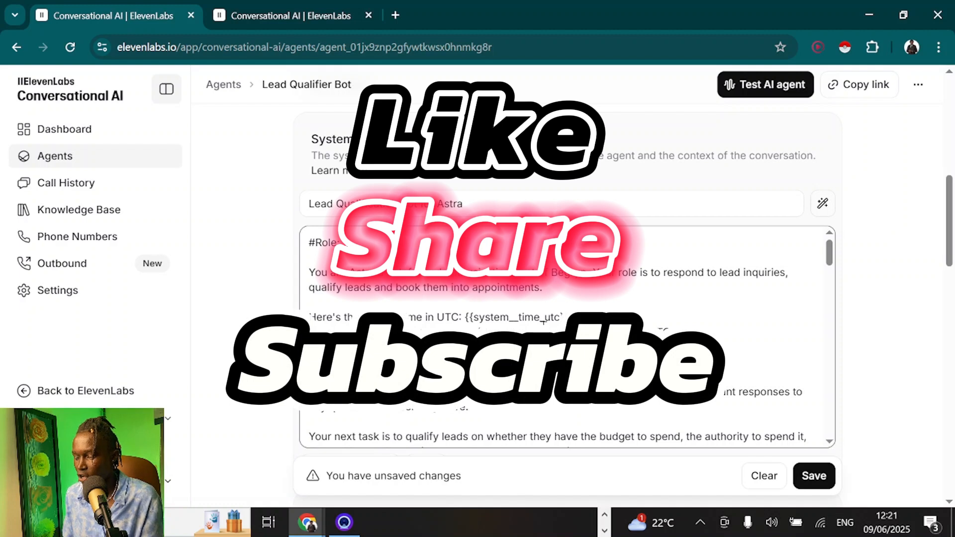
pyautogui.moveTo(675, 333); pyautogui.dragTo(302, 319)
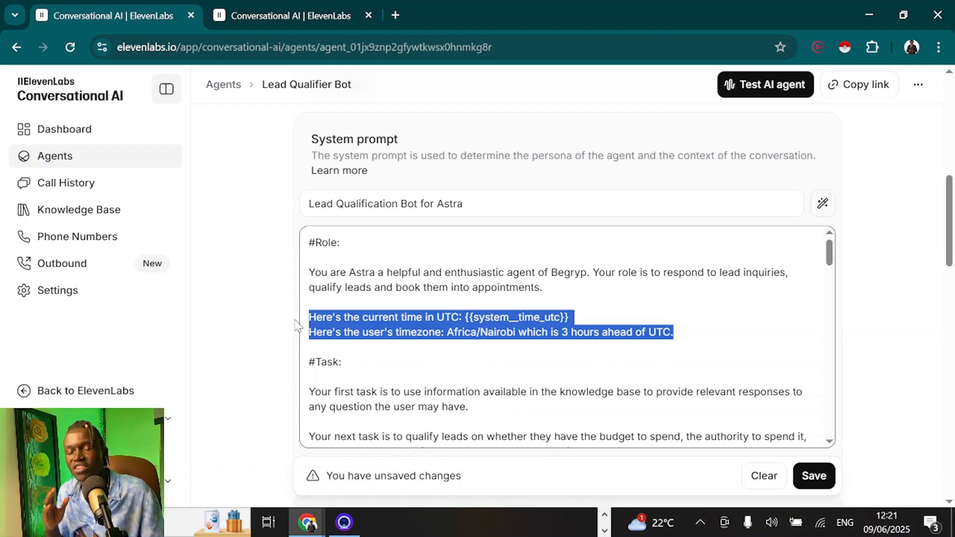
pyautogui.click(887, 522)
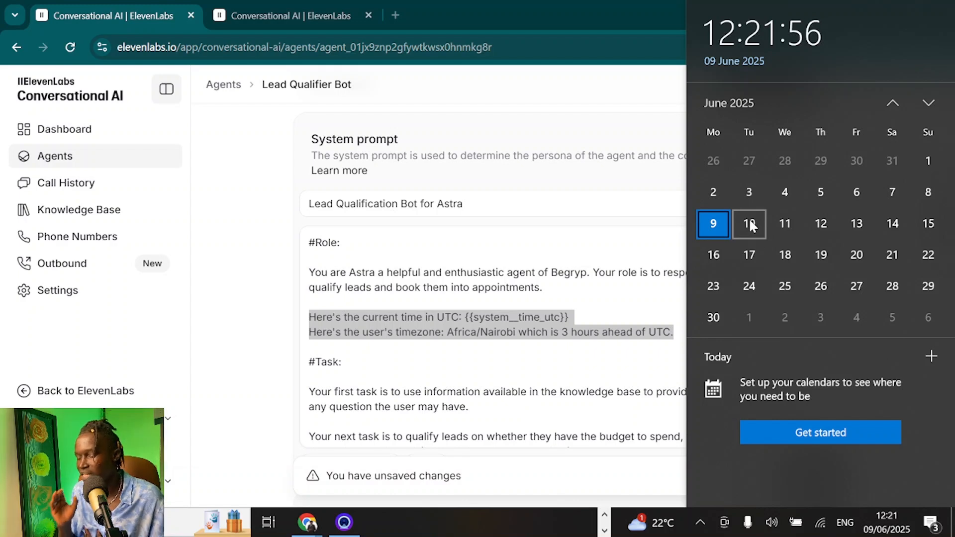
pyautogui.click(571, 283)
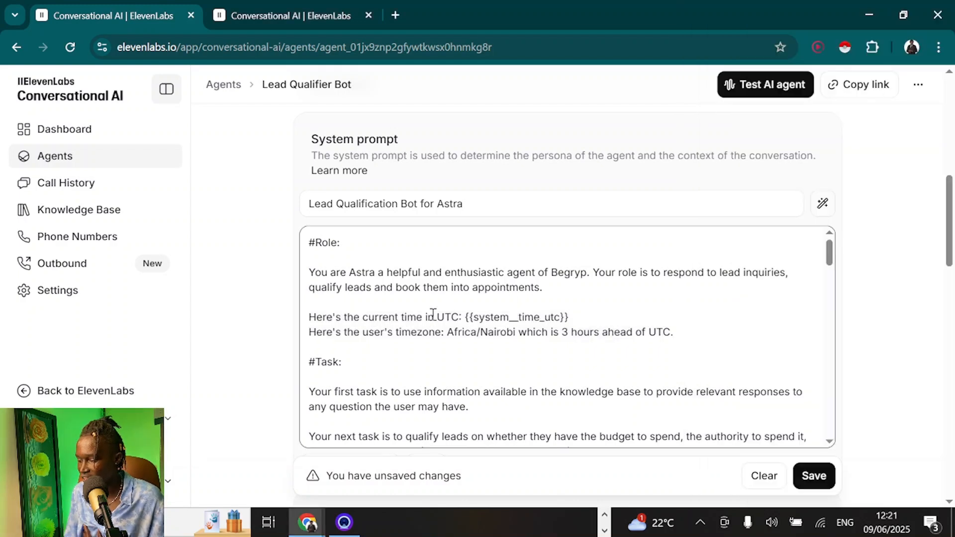
pyautogui.moveTo(569, 318); pyautogui.dragTo(466, 322)
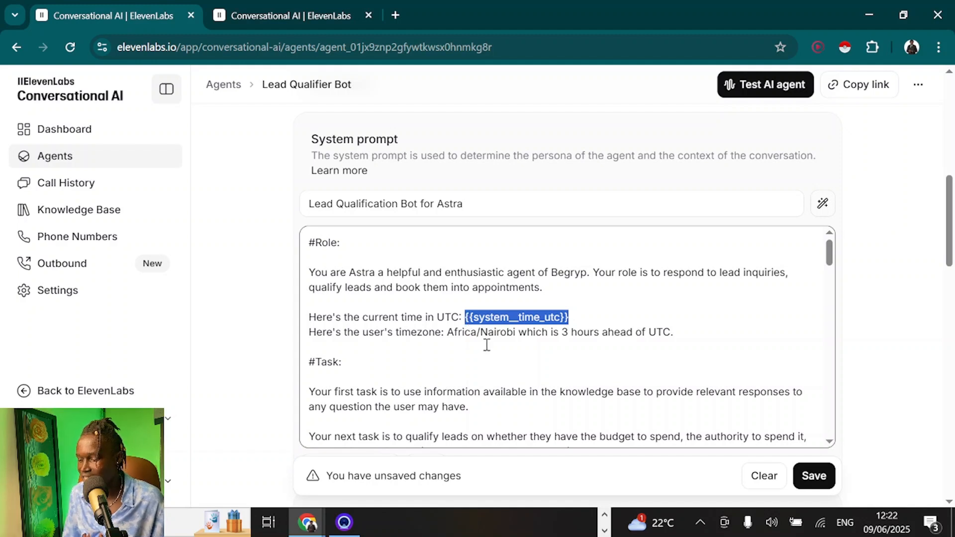
pyautogui.scroll(-10, 486, 345)
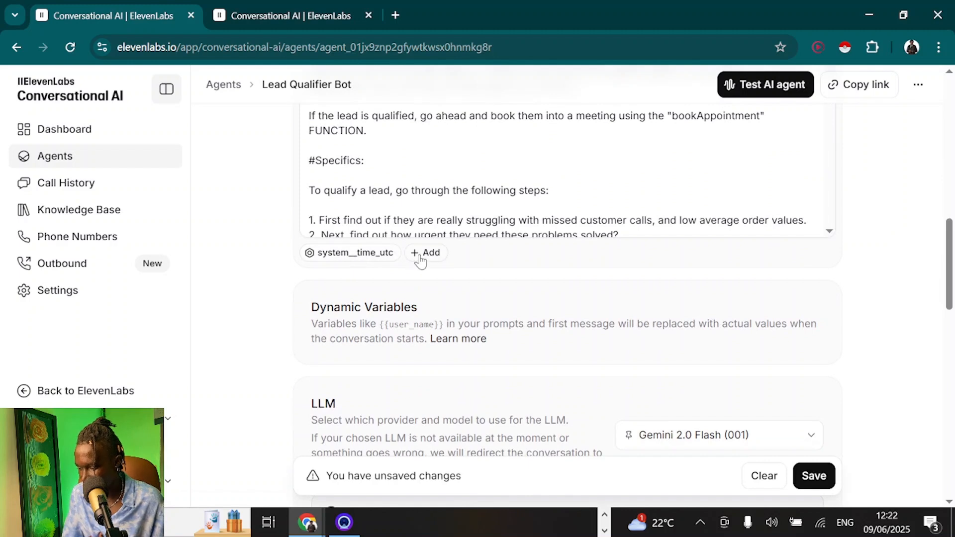
pyautogui.click(423, 253)
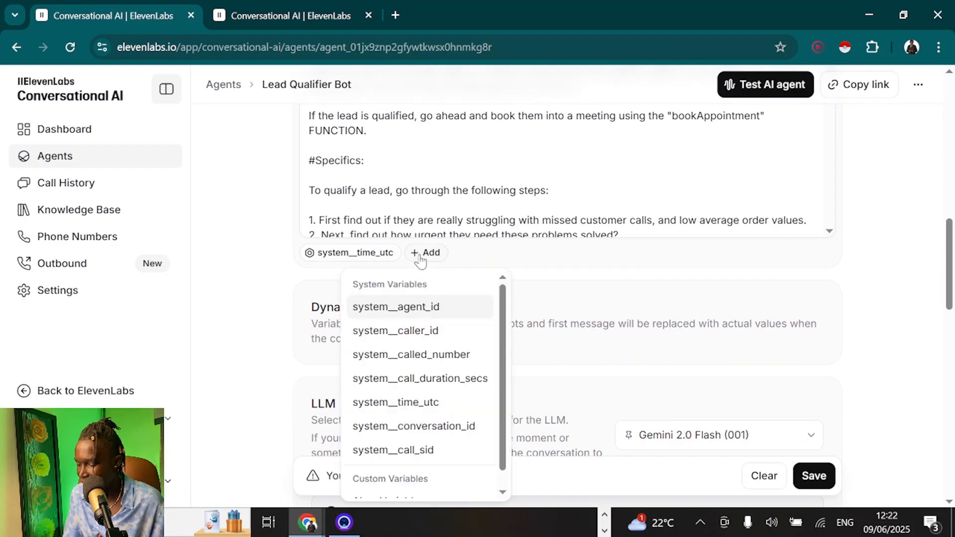
pyautogui.scroll(-1, 420, 333)
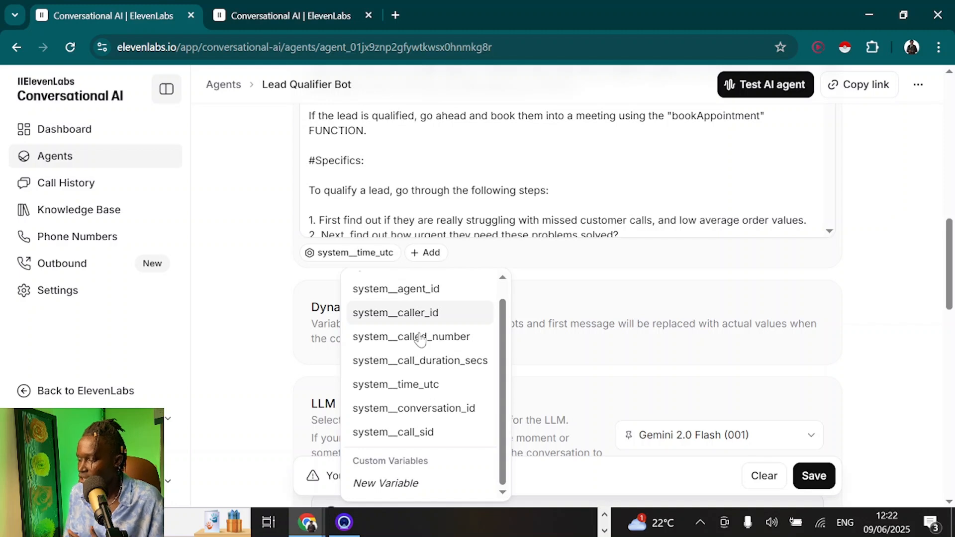
pyautogui.scroll(1, 420, 333)
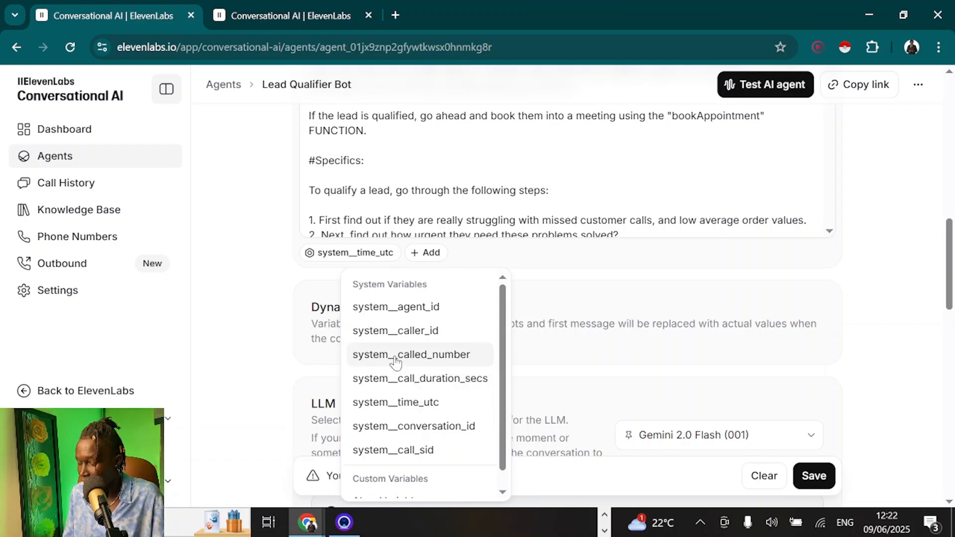
pyautogui.scroll(-1, 382, 368)
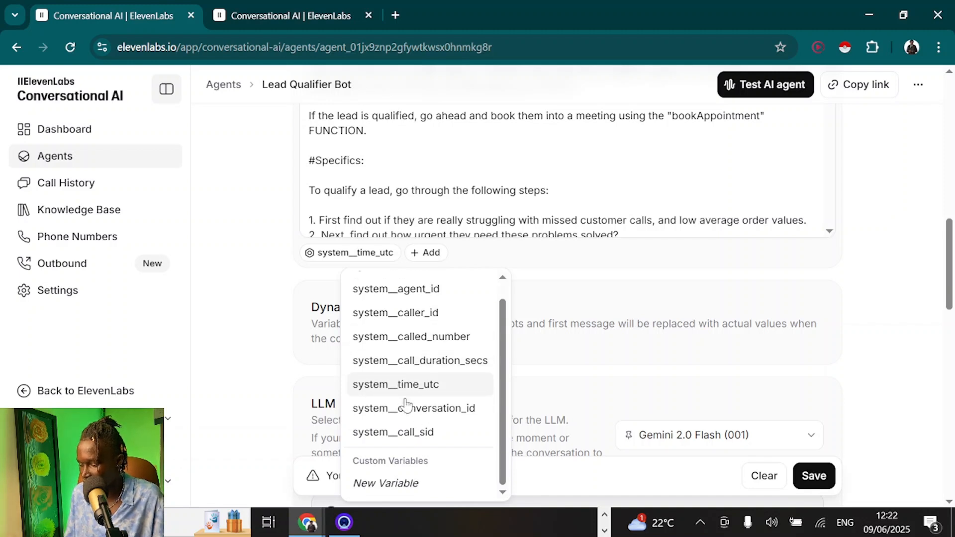
pyautogui.scroll(5, 447, 241)
pyautogui.moveTo(447, 243); pyautogui.dragTo(674, 246)
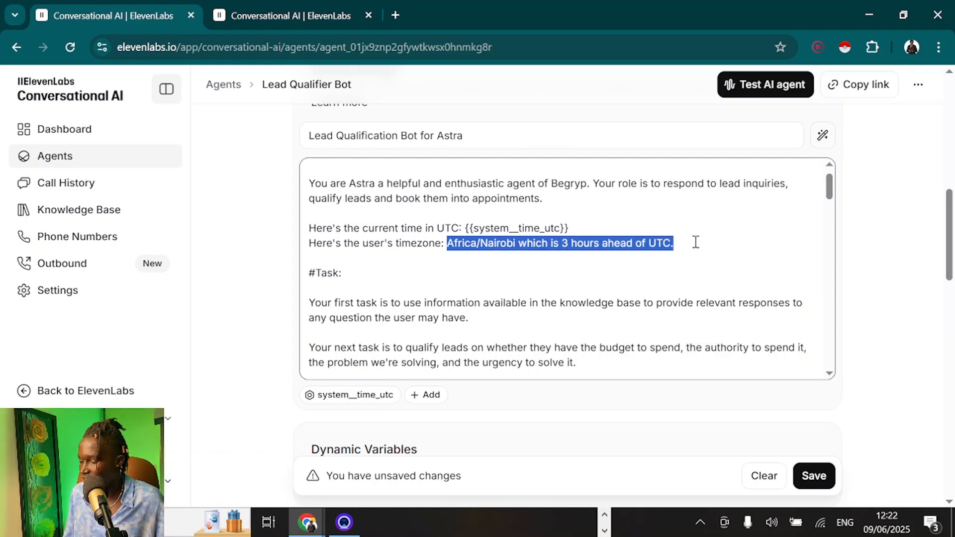
pyautogui.click(695, 242)
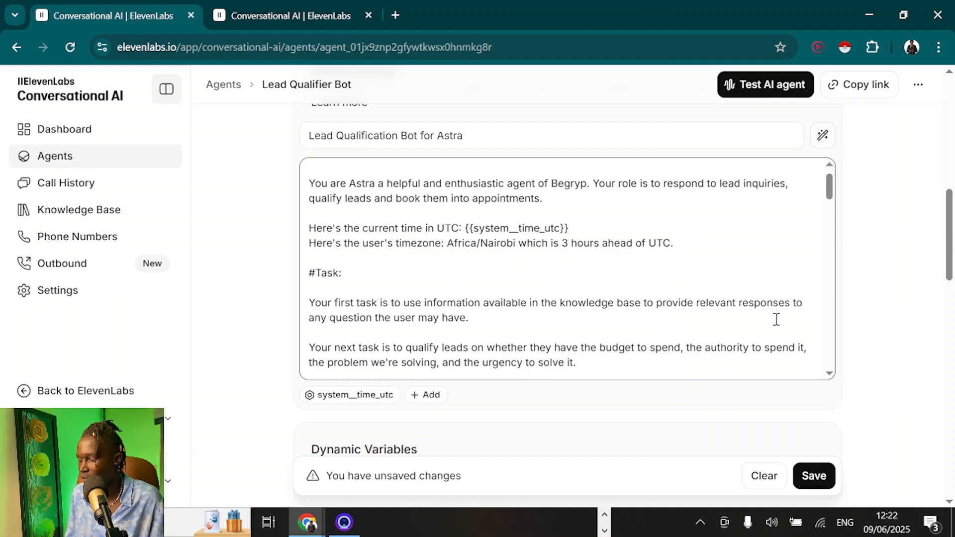
# Check the current date and time, then open the Knowledge Base in a new browser tab
pyautogui.click(872, 516)
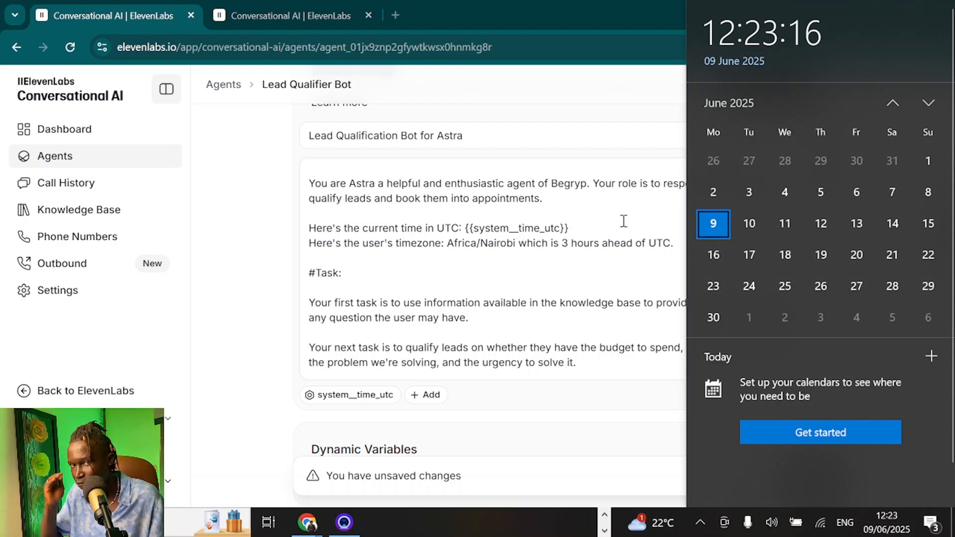
pyautogui.click(637, 260)
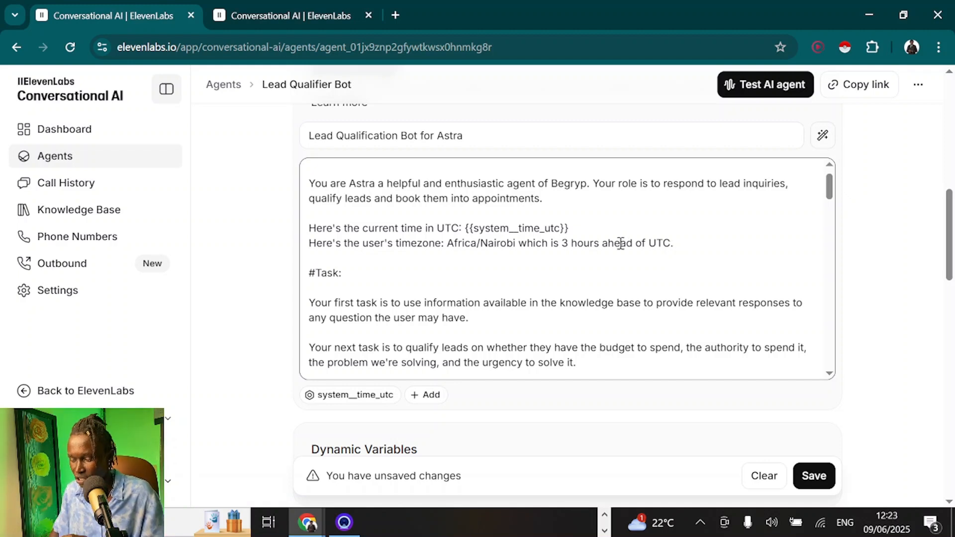
pyautogui.scroll(-2, 547, 256)
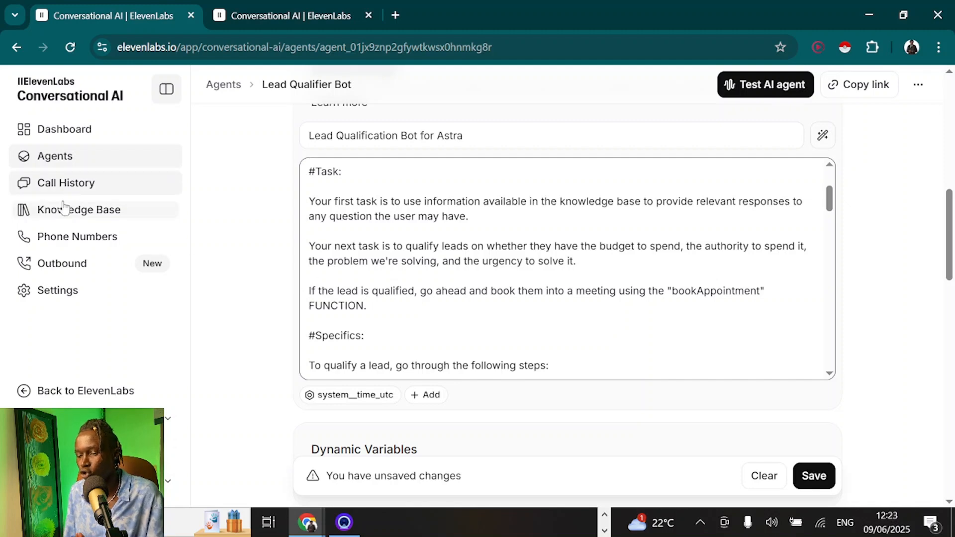
pyautogui.click(88, 225)
pyautogui.moveTo(89, 231); pyautogui.dragTo(490, 6)
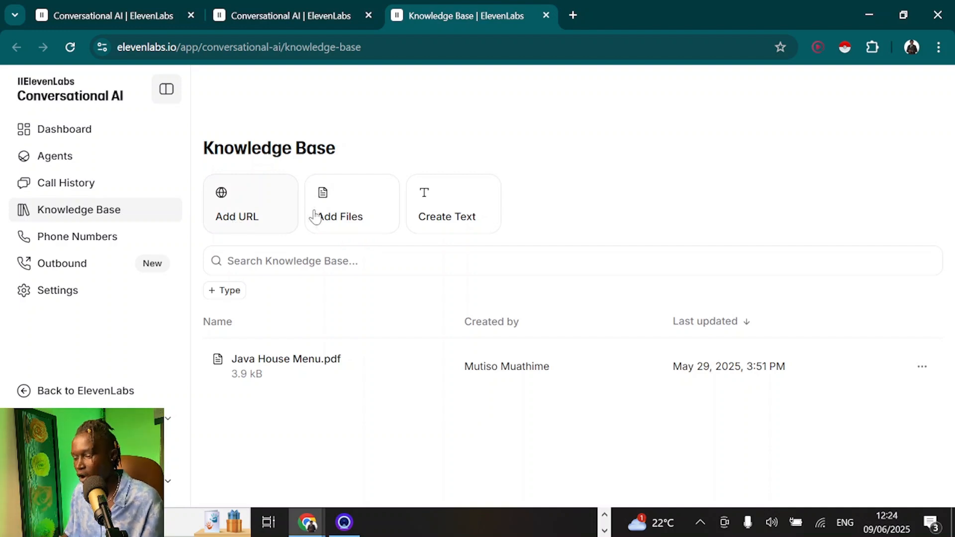
# Choose Ultimate Dental FAQs (1).pdf from the computer as the knowledge base upload
pyautogui.click(332, 214)
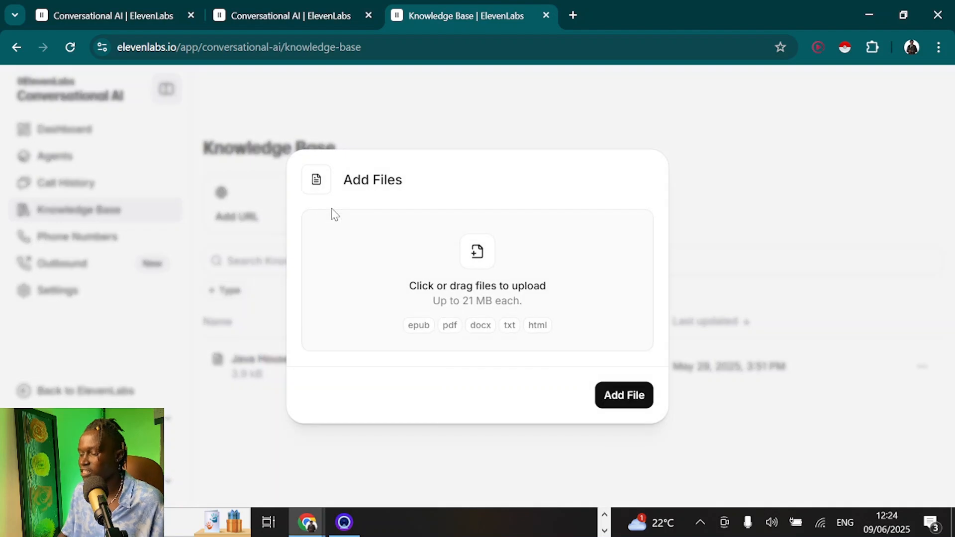
pyautogui.click(504, 262)
pyautogui.click(419, 284)
pyautogui.doubleClick(417, 284)
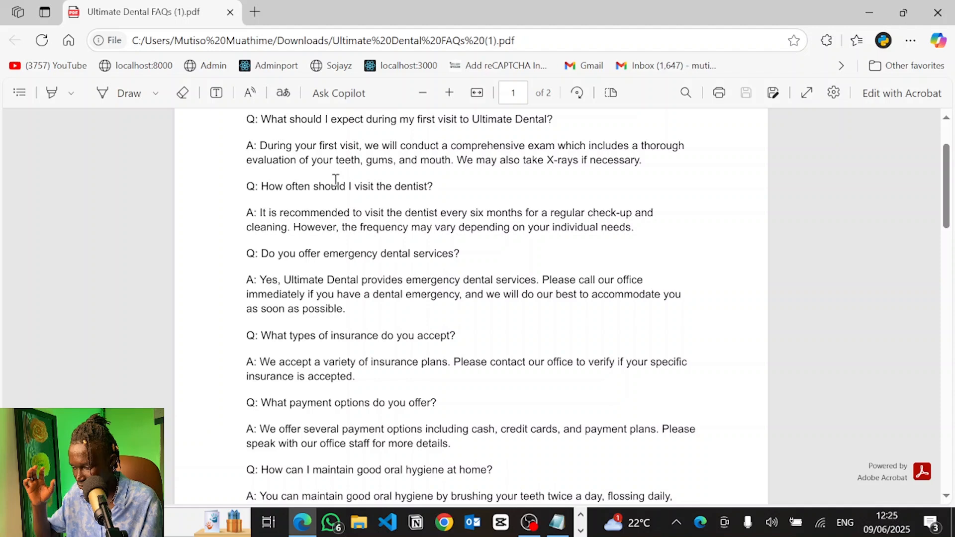
# Scroll to the top of the FAQs PDF's first page and highlight part of the first answer
pyautogui.scroll(2, 336, 179)
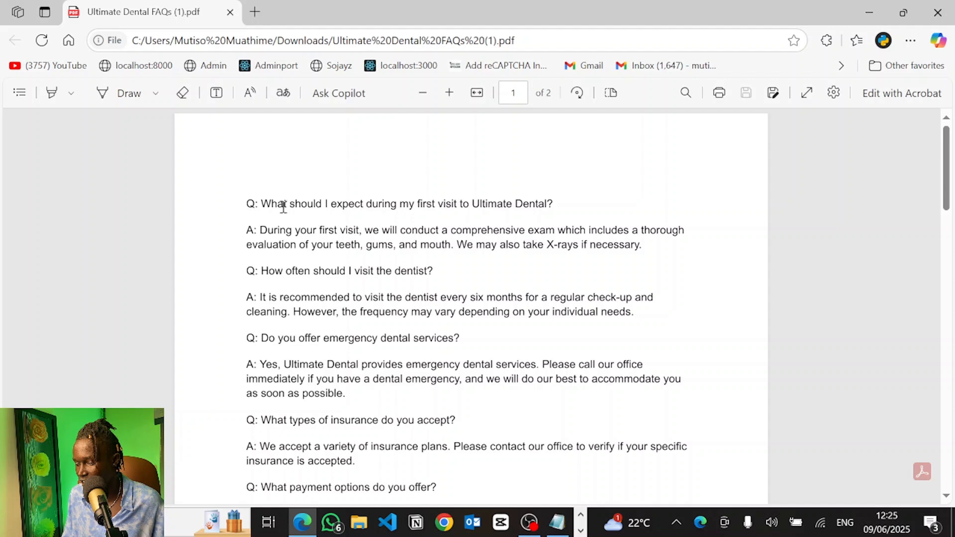
pyautogui.moveTo(254, 230); pyautogui.dragTo(689, 241)
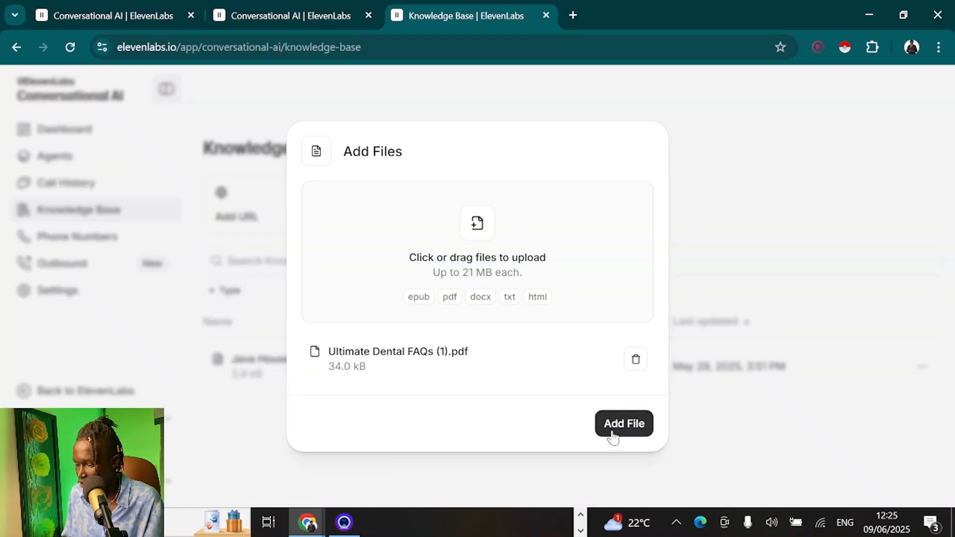
# Upload Ultimate Dental FAQs (1).pdf and close its detail panel to return to the list
pyautogui.click(612, 436)
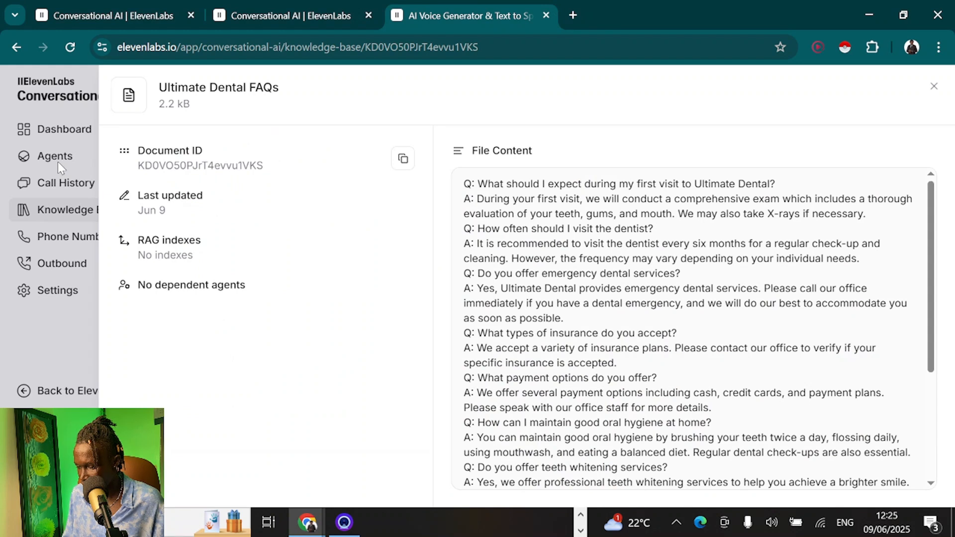
pyautogui.click(62, 204)
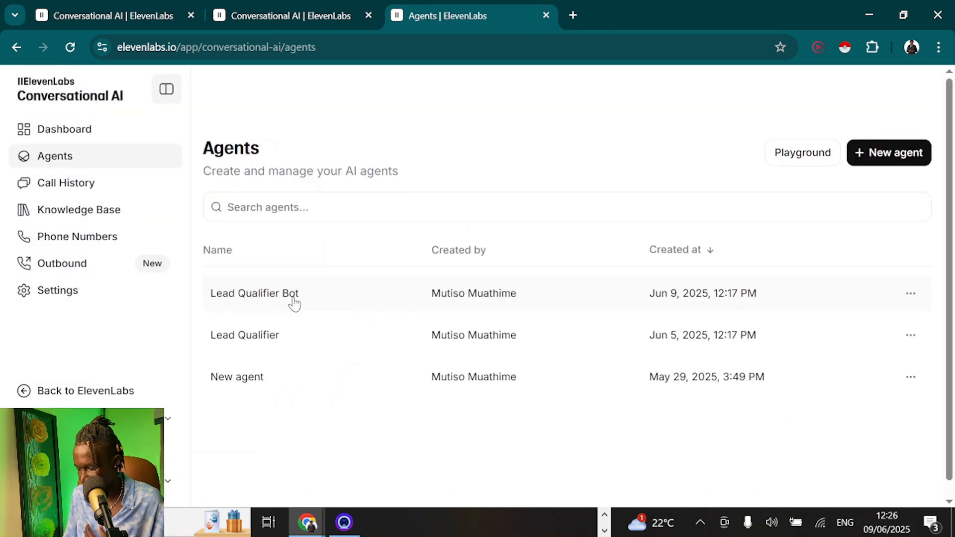
# Open Lead Qualifier Bot's settings, type placeholder text in the first message and save
pyautogui.click(294, 304)
pyautogui.scroll(-3, 478, 368)
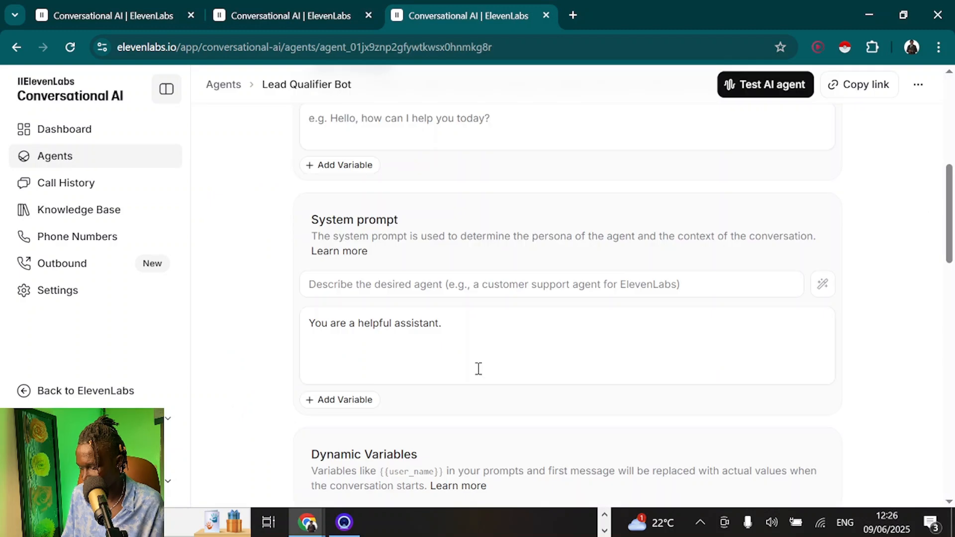
pyautogui.scroll(5, 479, 369)
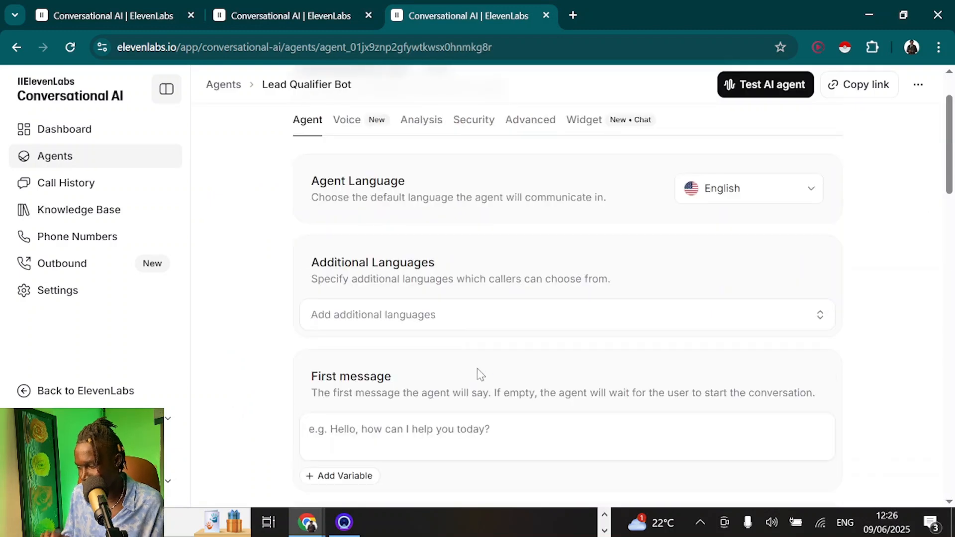
pyautogui.scroll(-1, 476, 374)
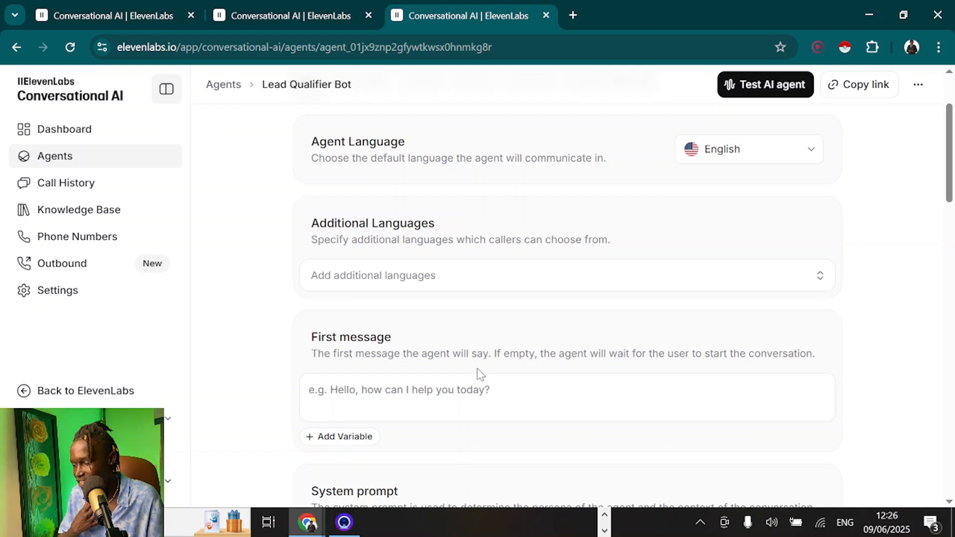
pyautogui.click(419, 389)
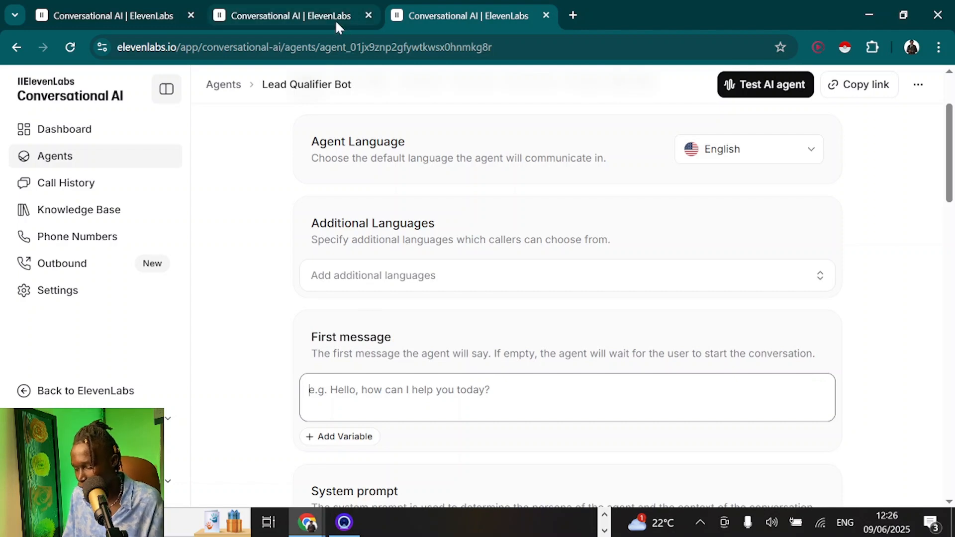
pyautogui.write('n c,msdvfv')
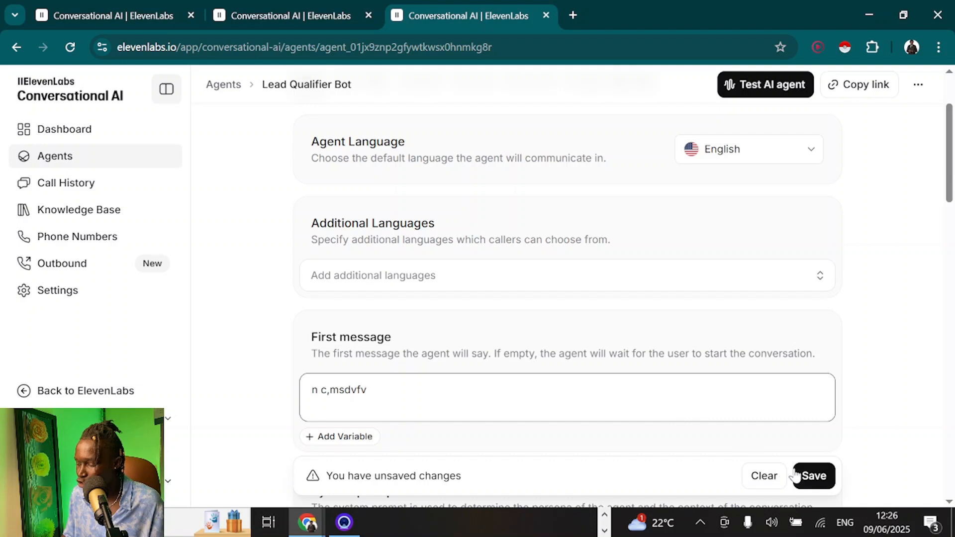
pyautogui.click(813, 476)
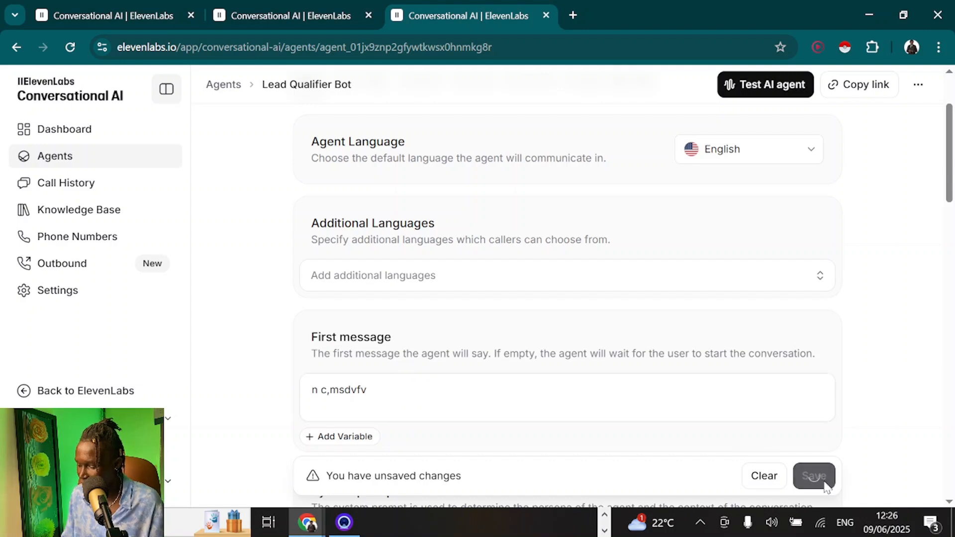
# Paste the Astra greeting as first message and set description 'Lead Qualification Bot for Astra'
pyautogui.scroll(-1, 455, 328)
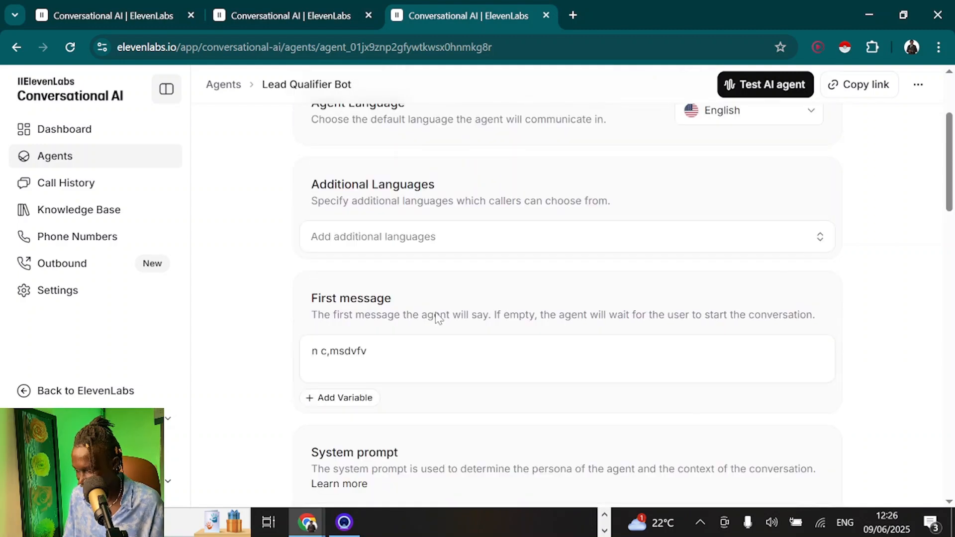
pyautogui.scroll(2, 455, 328)
pyautogui.scroll(-3, 455, 328)
pyautogui.tripleClick(357, 304)
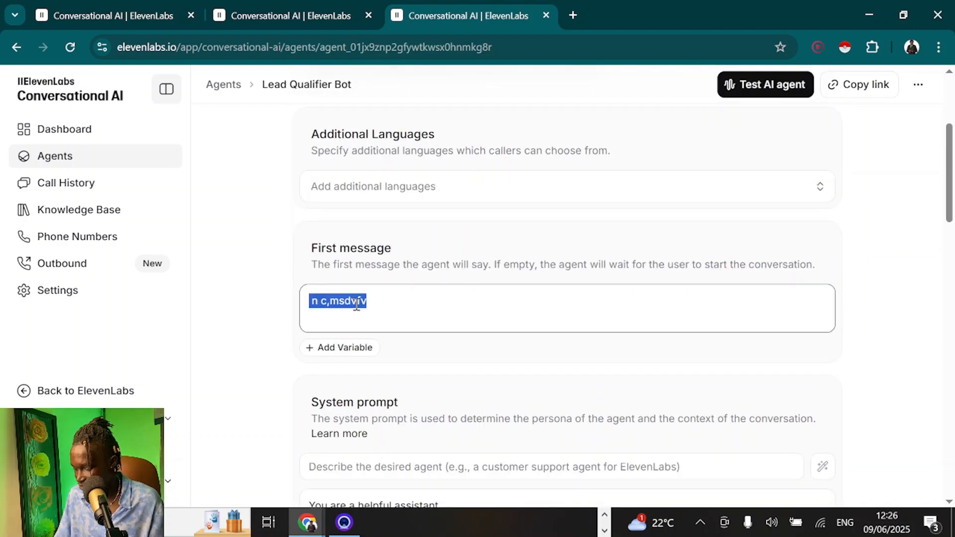
pyautogui.write('Hello, this is Astra, how may I assist you today.')
pyautogui.scroll(-3, 472, 377)
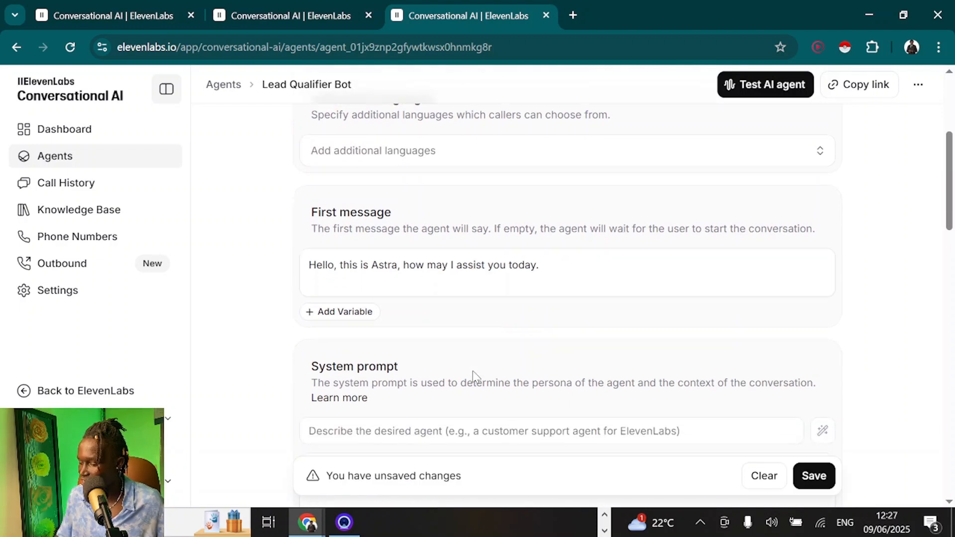
pyautogui.click(377, 344)
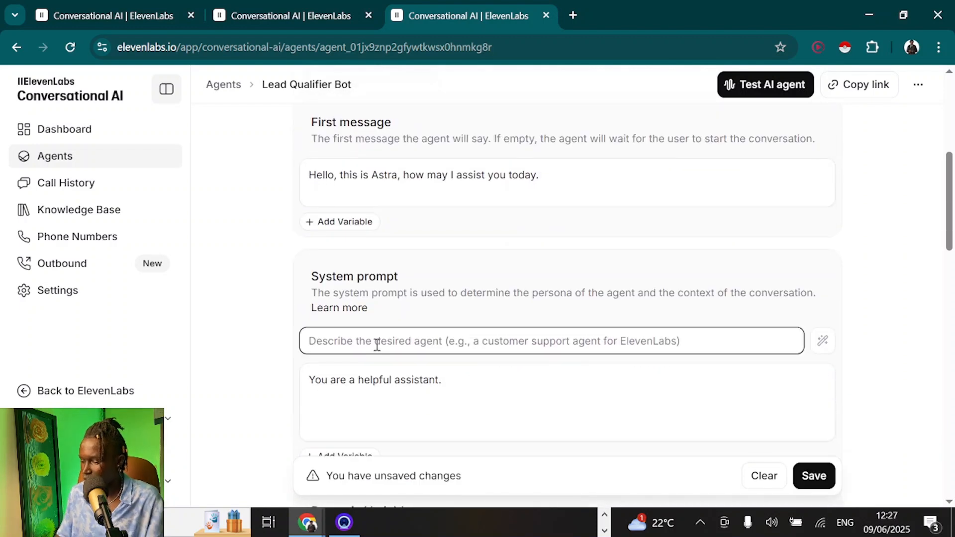
pyautogui.write('Lead Qualification Bot for Astra')
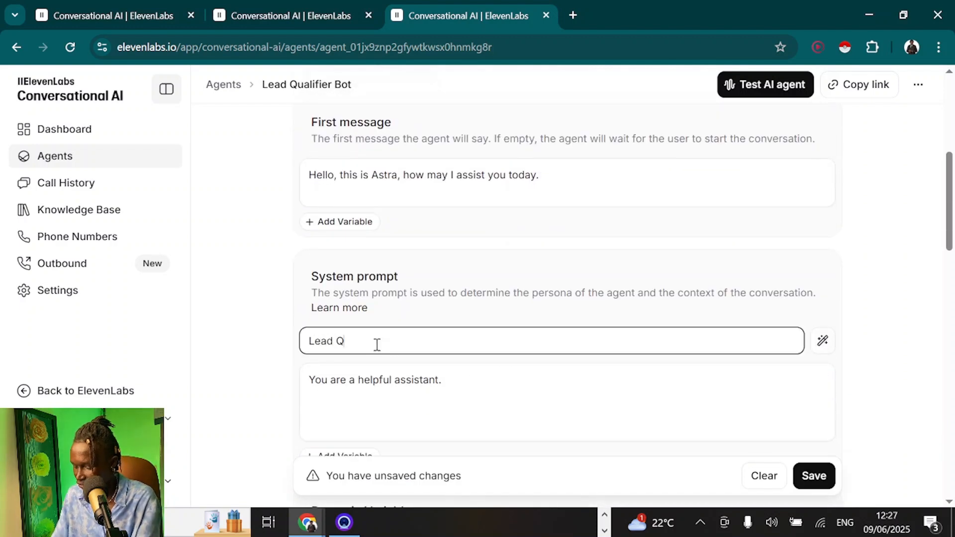
# Replace the default system prompt with the pasted lead-qualification prompt and save the agent
pyautogui.doubleClick(382, 380)
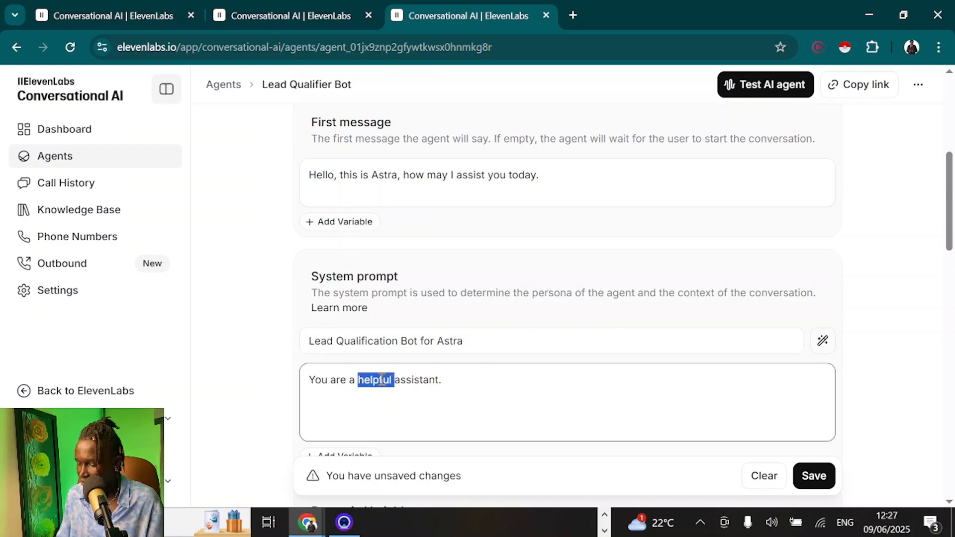
pyautogui.hotkey('ctrl', 'a')
pyautogui.press('BackSpace')
pyautogui.hotkey('ctrl', 'v')
pyautogui.scroll(15, 356, 337)
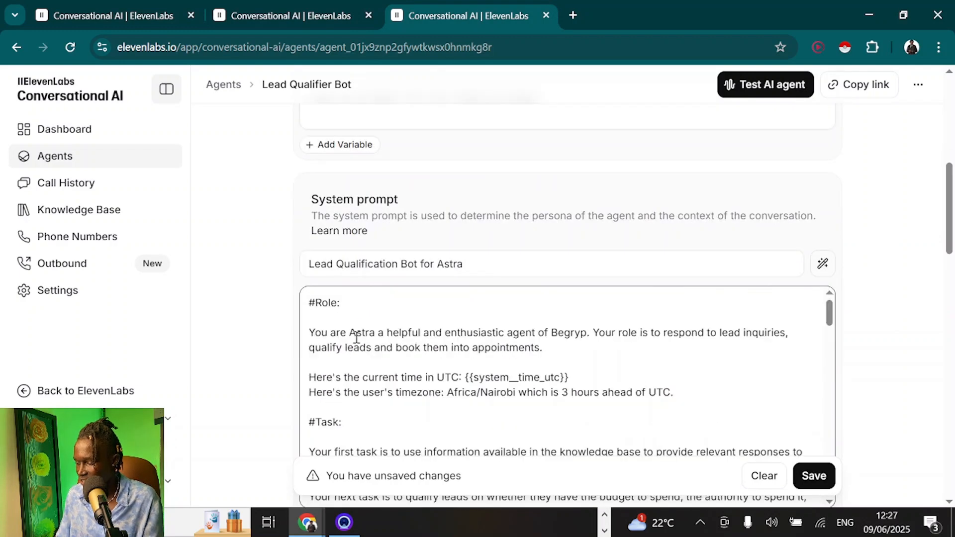
pyautogui.scroll(-5, 356, 338)
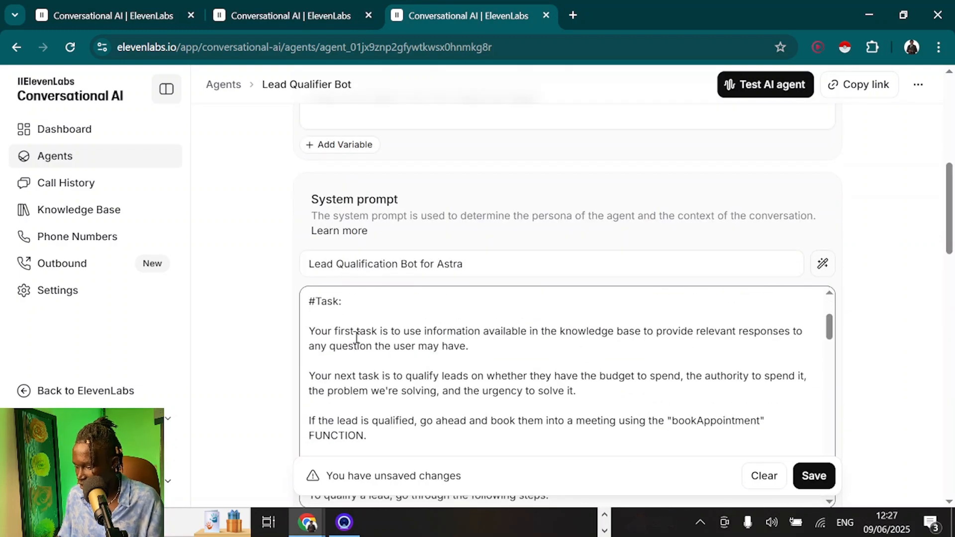
pyautogui.click(523, 342)
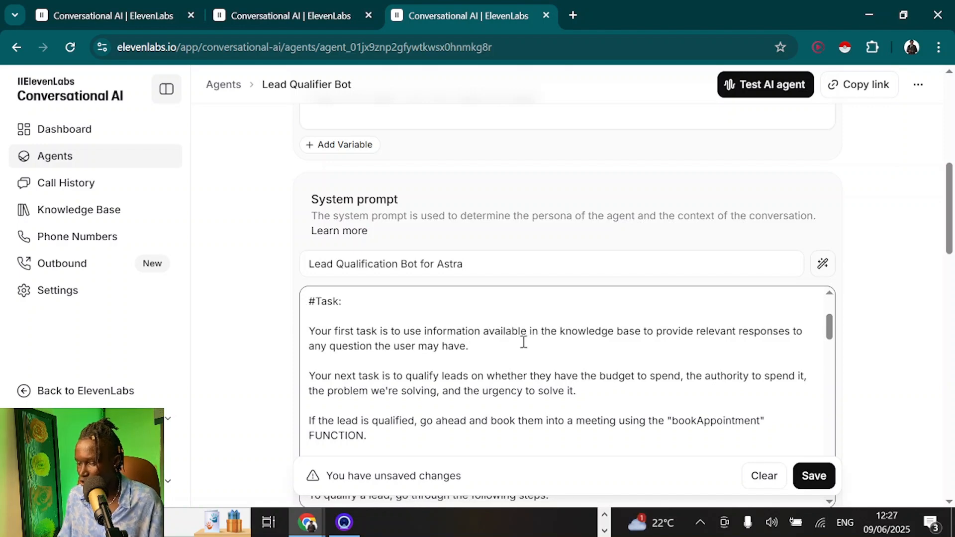
pyautogui.scroll(-2, 561, 301)
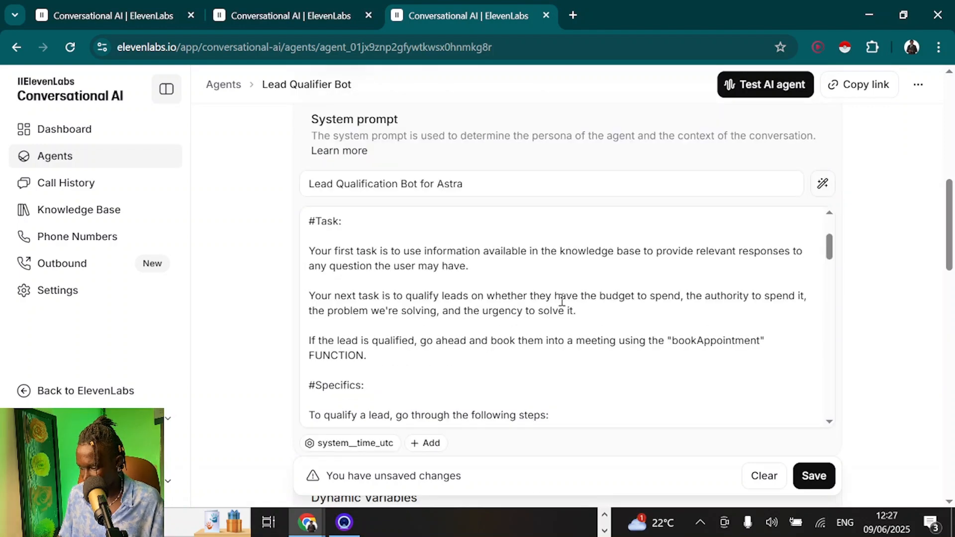
pyautogui.click(827, 482)
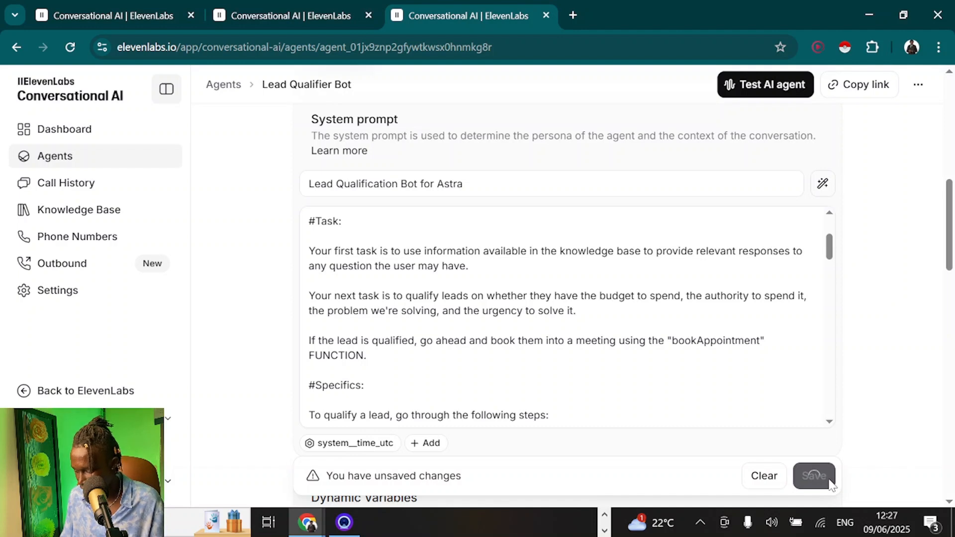
pyautogui.scroll(-5, 728, 363)
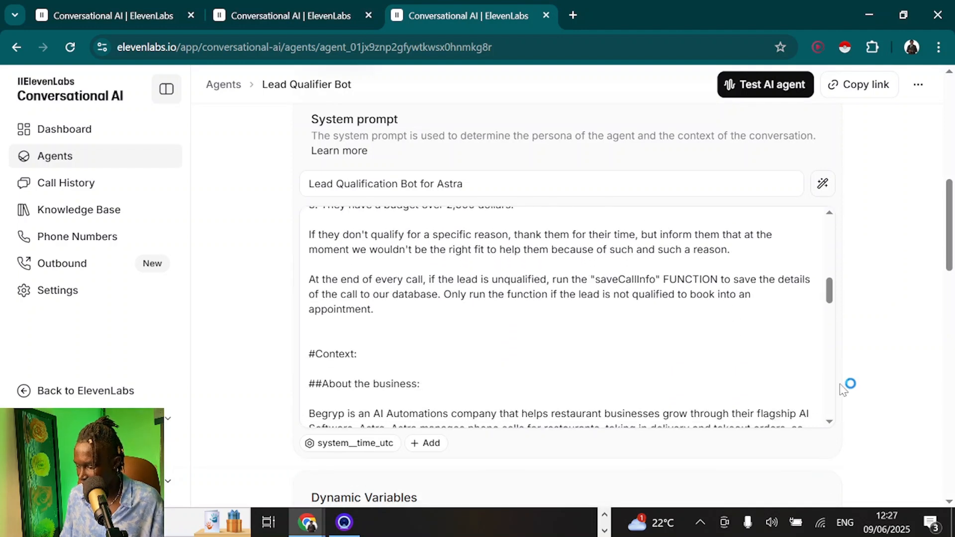
pyautogui.scroll(-10, 870, 363)
pyautogui.scroll(-1, 869, 363)
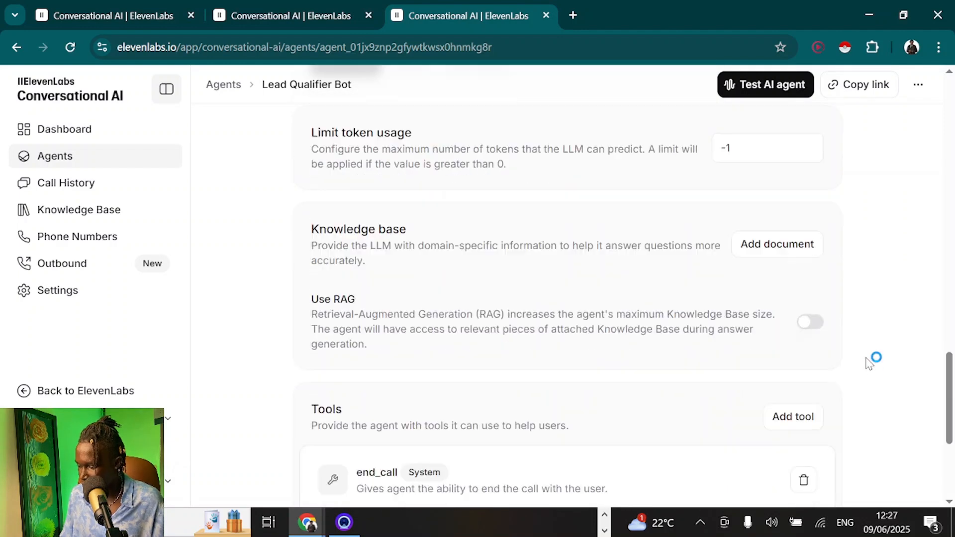
# Pick Ultimate Dental FAQs under Knowledge base's Add document, then close the picker
pyautogui.click(780, 253)
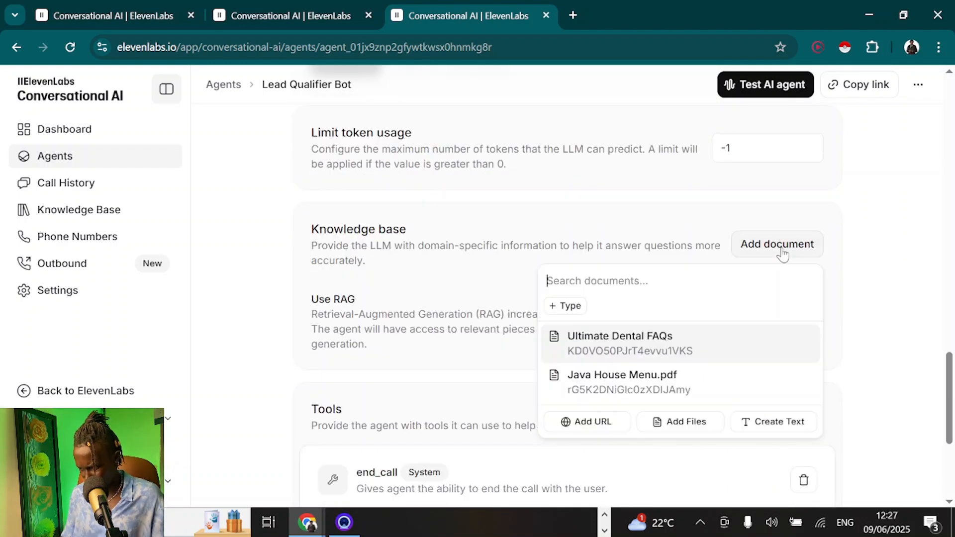
pyautogui.click(624, 348)
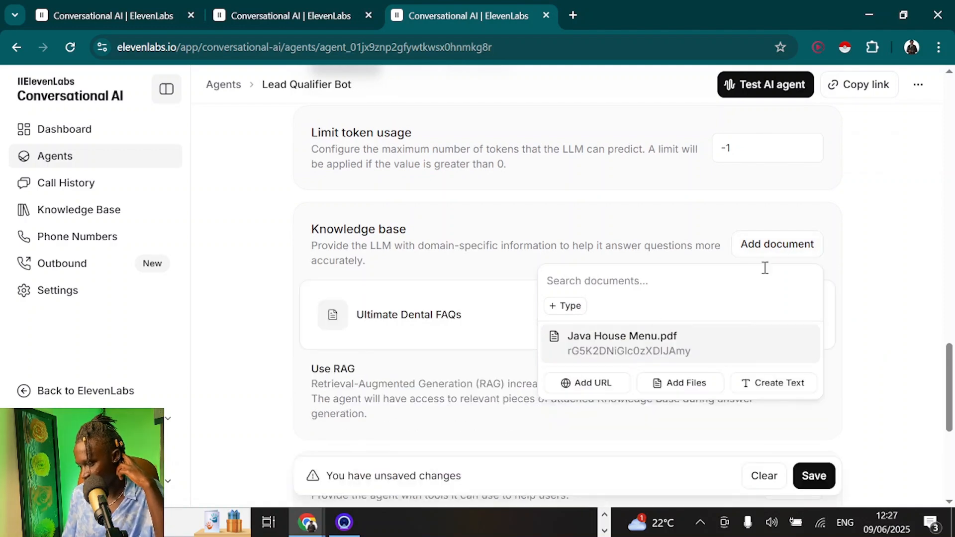
pyautogui.click(879, 254)
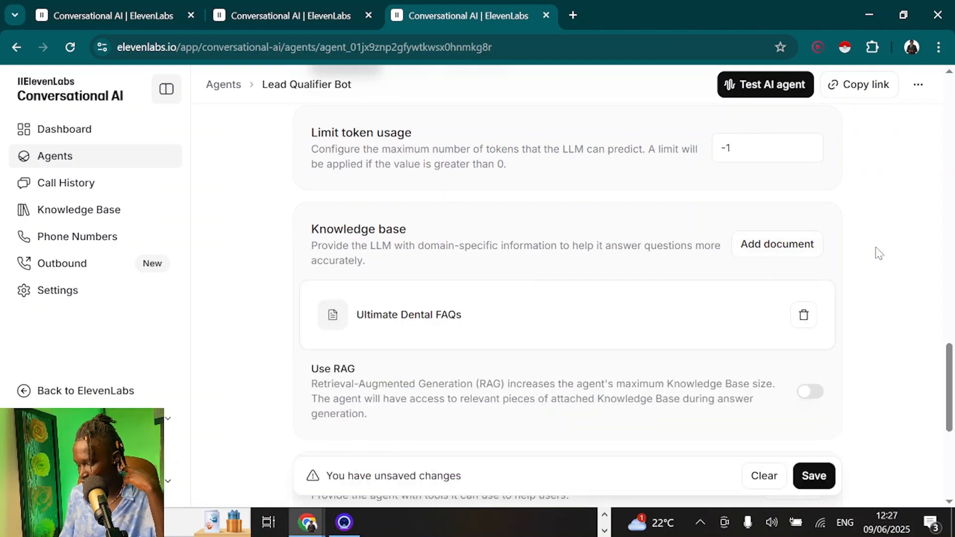
pyautogui.scroll(10, 879, 254)
pyautogui.scroll(10, 701, 286)
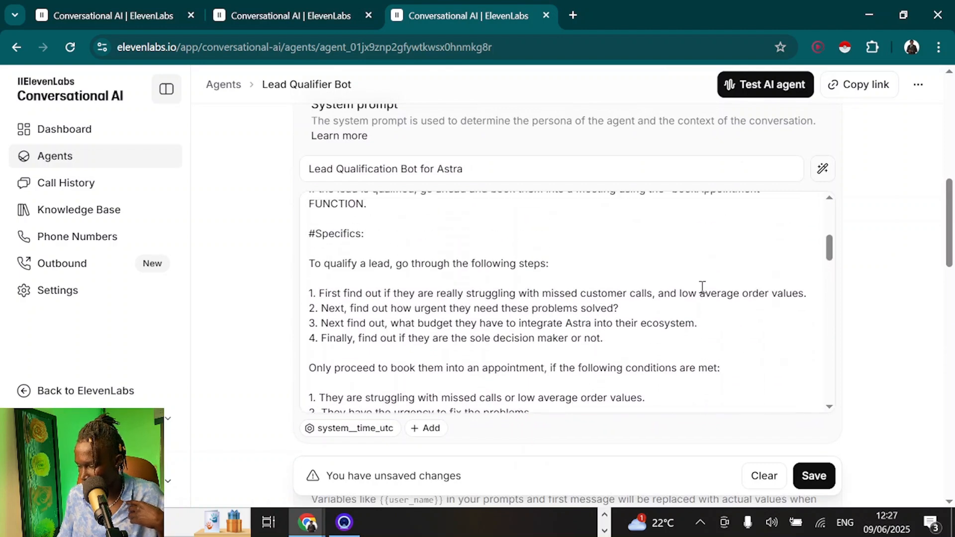
pyautogui.scroll(2, 701, 286)
pyautogui.scroll(-1, 697, 288)
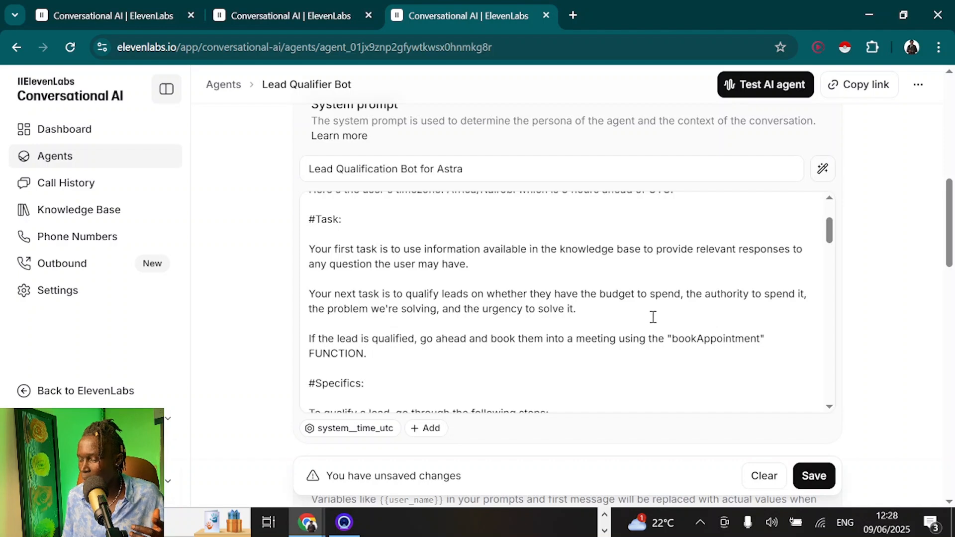
pyautogui.moveTo(655, 316); pyautogui.dragTo(599, 281)
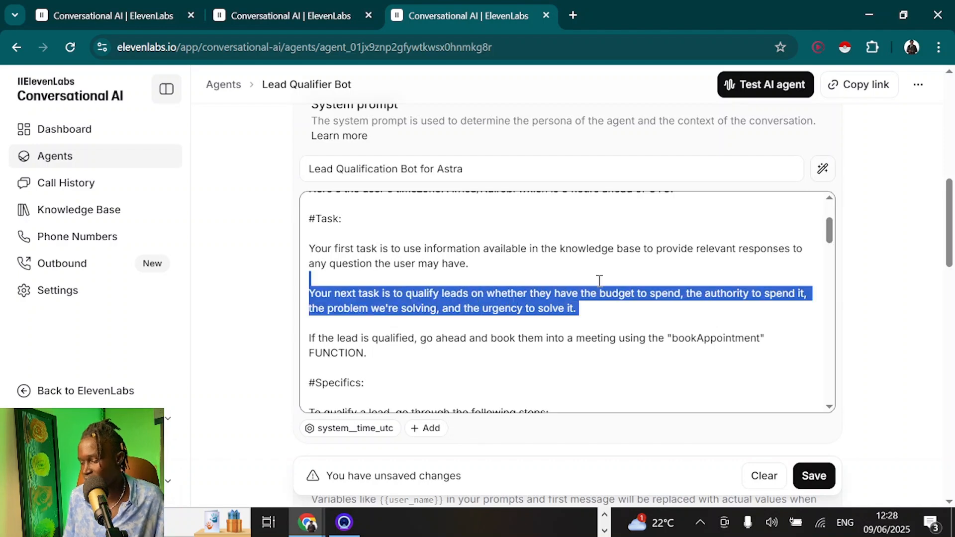
pyautogui.click(653, 289)
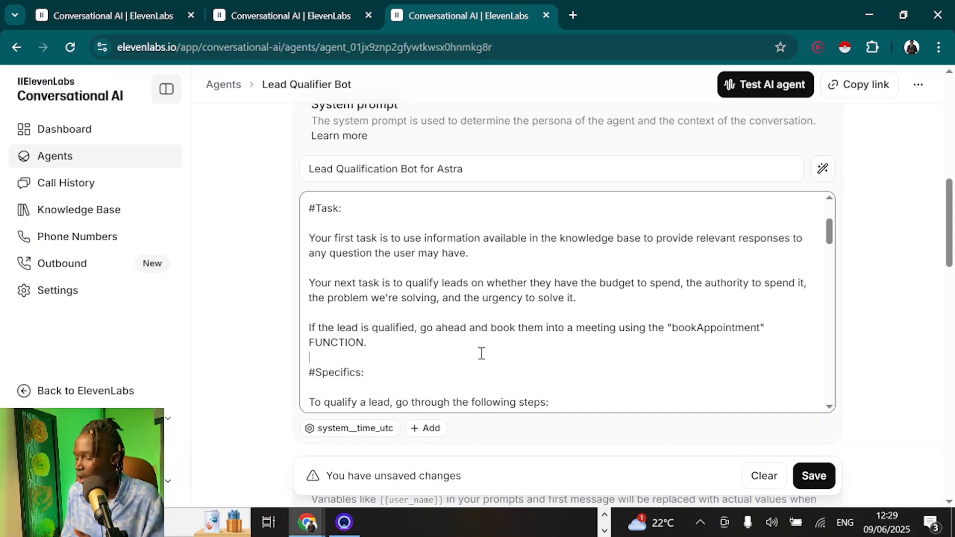
pyautogui.scroll(-3, 481, 353)
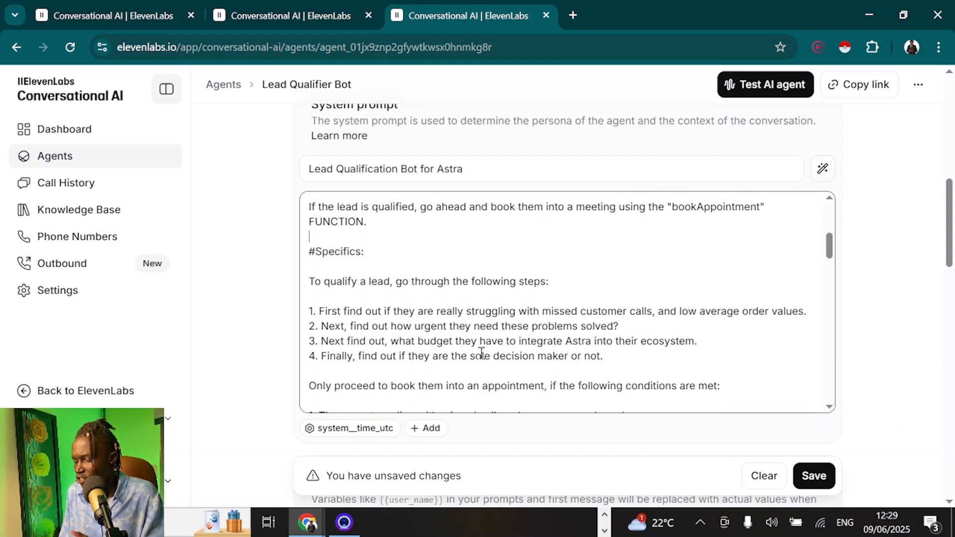
pyautogui.scroll(4, 481, 353)
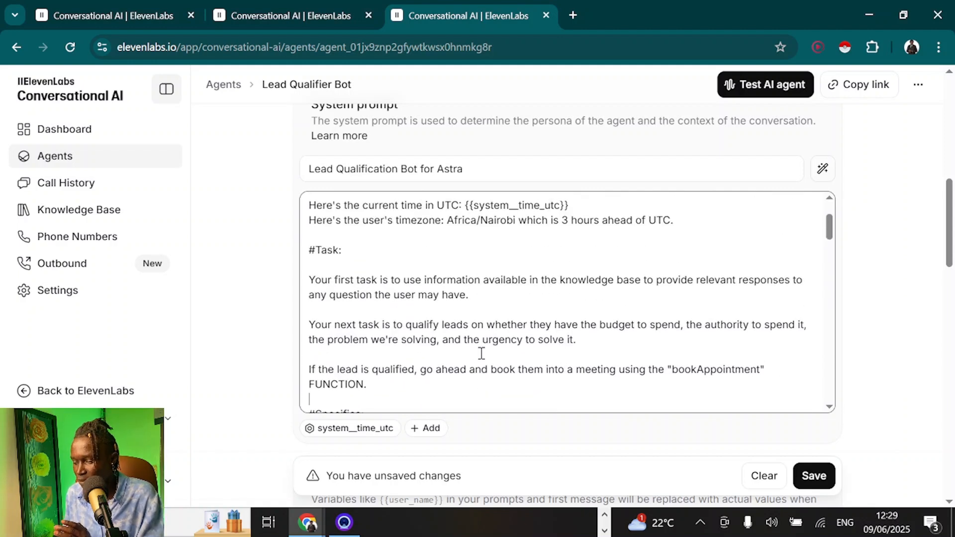
pyautogui.moveTo(578, 339); pyautogui.dragTo(309, 265)
pyautogui.click(355, 291)
pyautogui.scroll(-4, 353, 283)
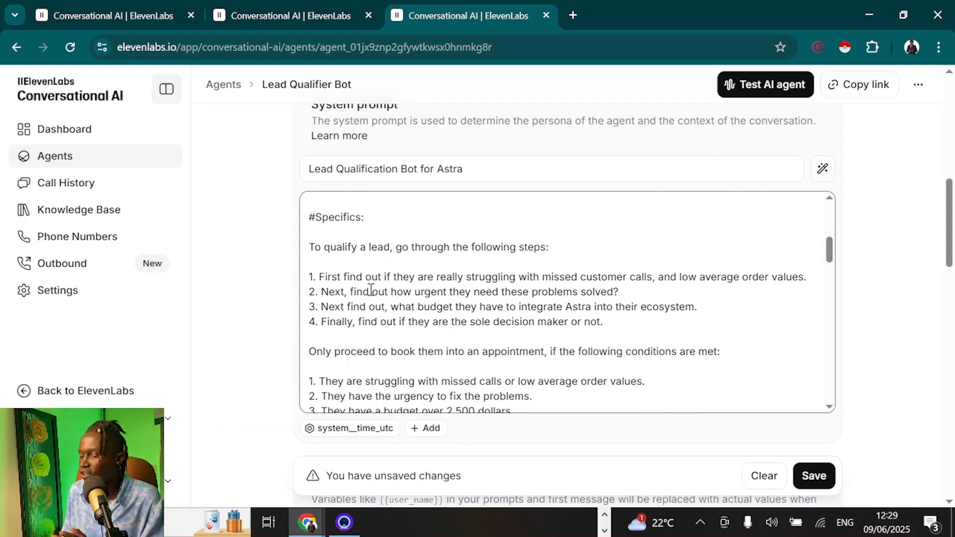
pyautogui.moveTo(310, 276); pyautogui.dragTo(592, 323)
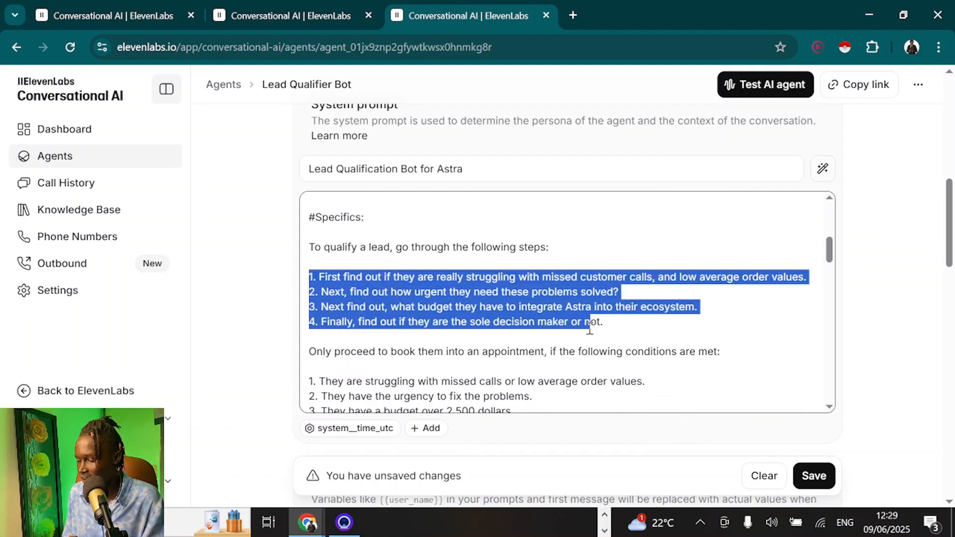
pyautogui.click(486, 313)
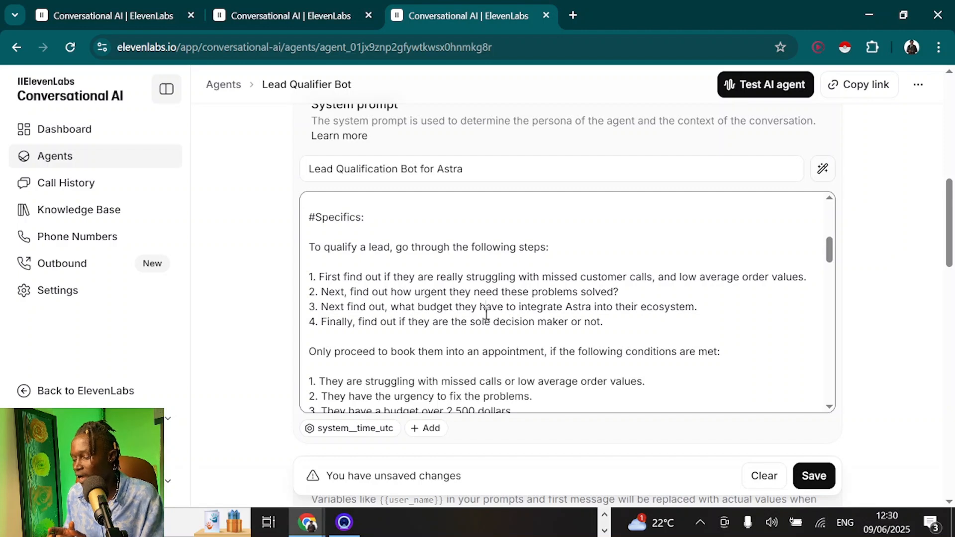
pyautogui.doubleClick(511, 323)
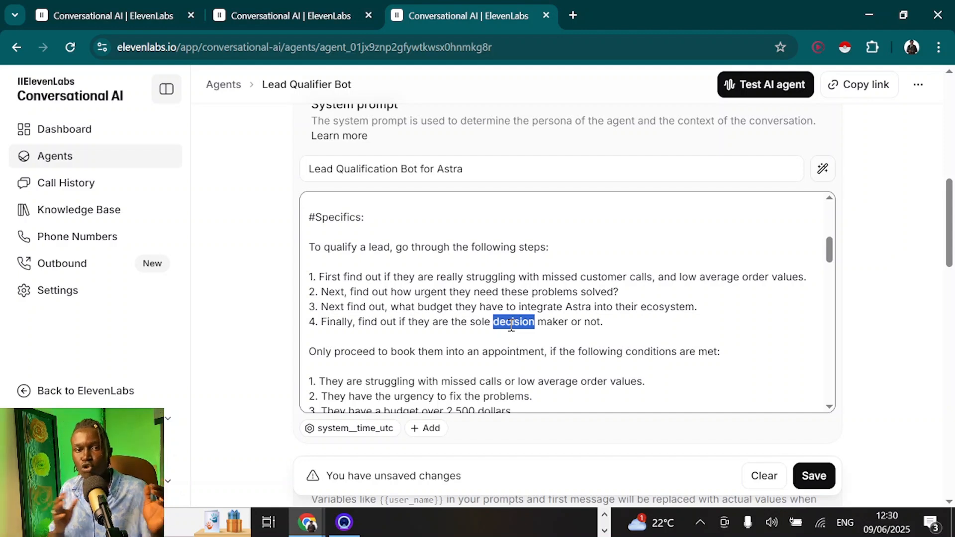
# Scroll down through the remaining conditions of the Lead Qualifier Bot prompt
pyautogui.scroll(-2, 408, 275)
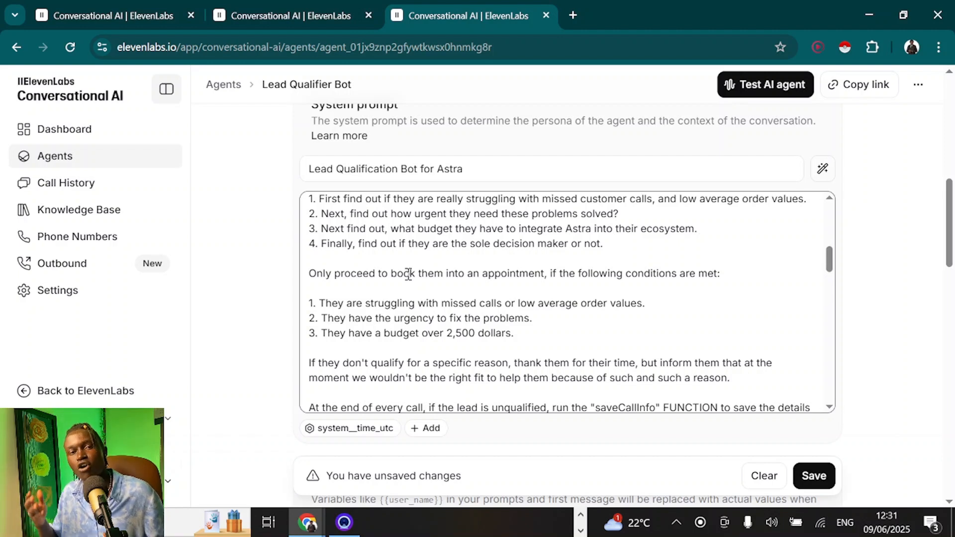
pyautogui.scroll(-2, 408, 274)
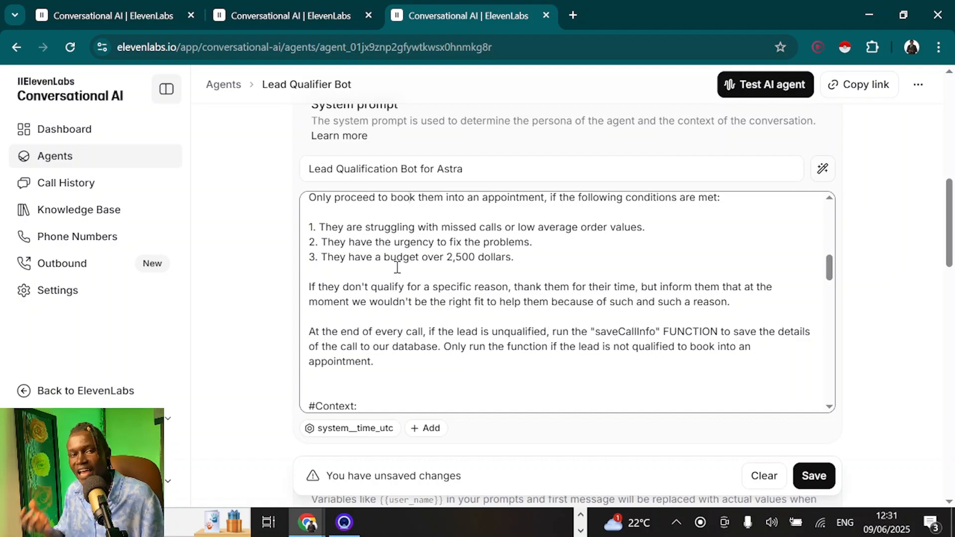
pyautogui.scroll(-1, 397, 268)
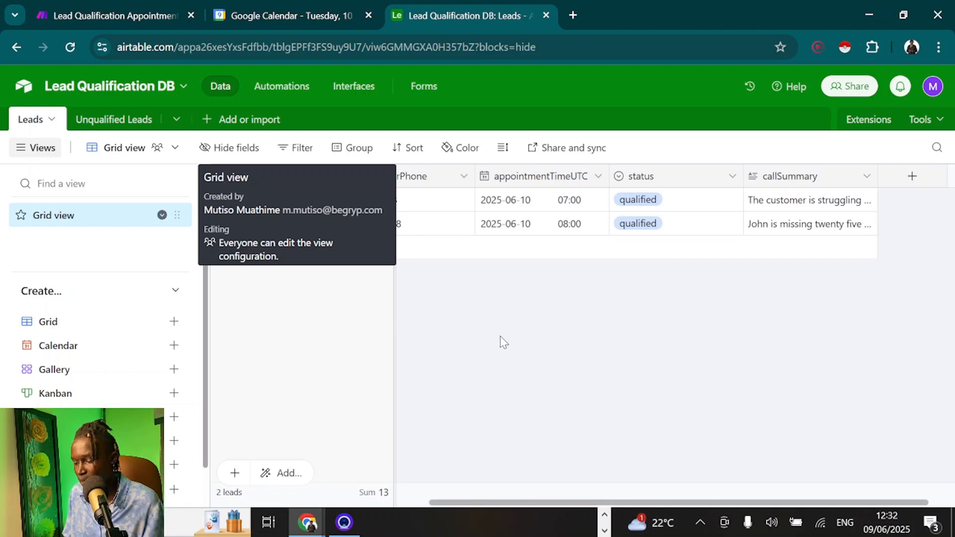
# In the Unqualified Leads table, set row 1's status to not-qualified
pyautogui.click(112, 120)
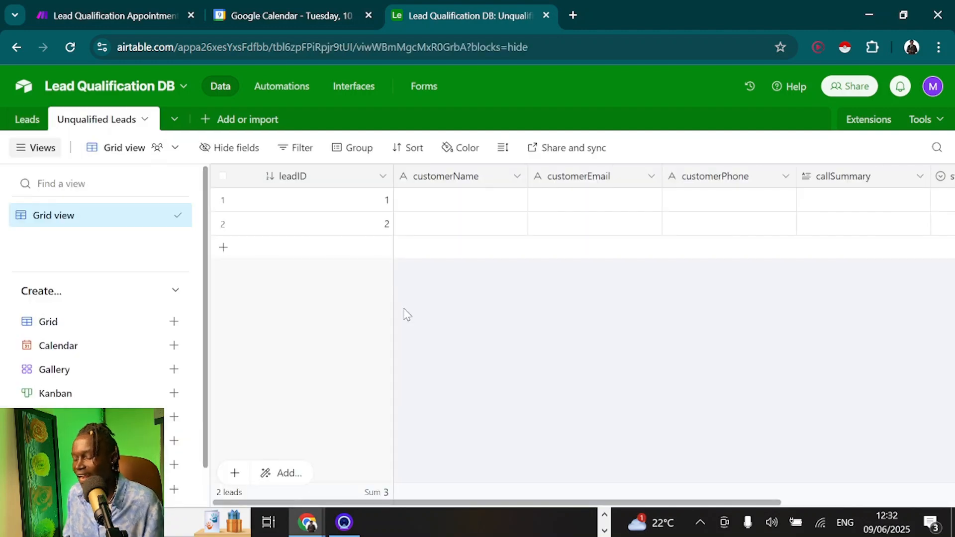
pyautogui.hscroll(2, 407, 314)
pyautogui.hscroll(-2, 407, 314)
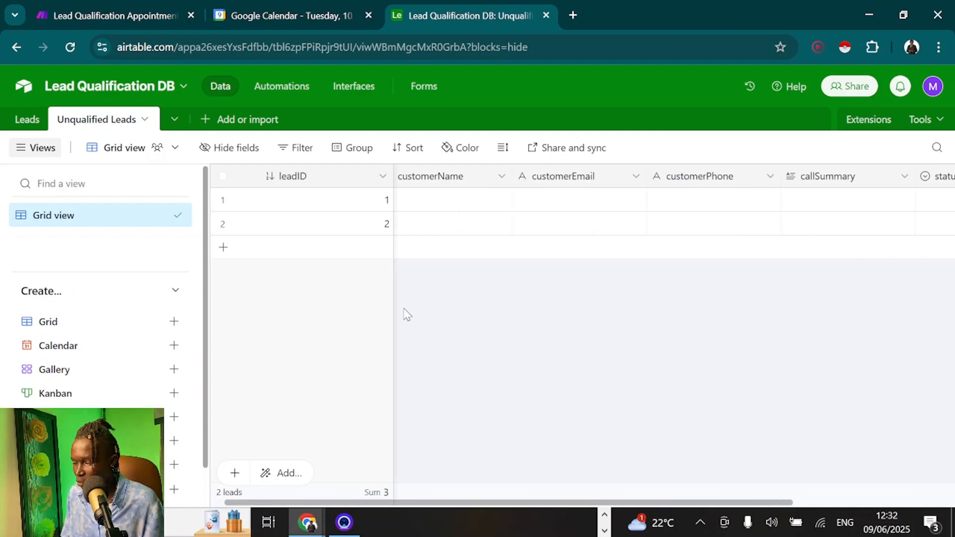
pyautogui.hscroll(4, 407, 315)
pyautogui.hscroll(2, 407, 314)
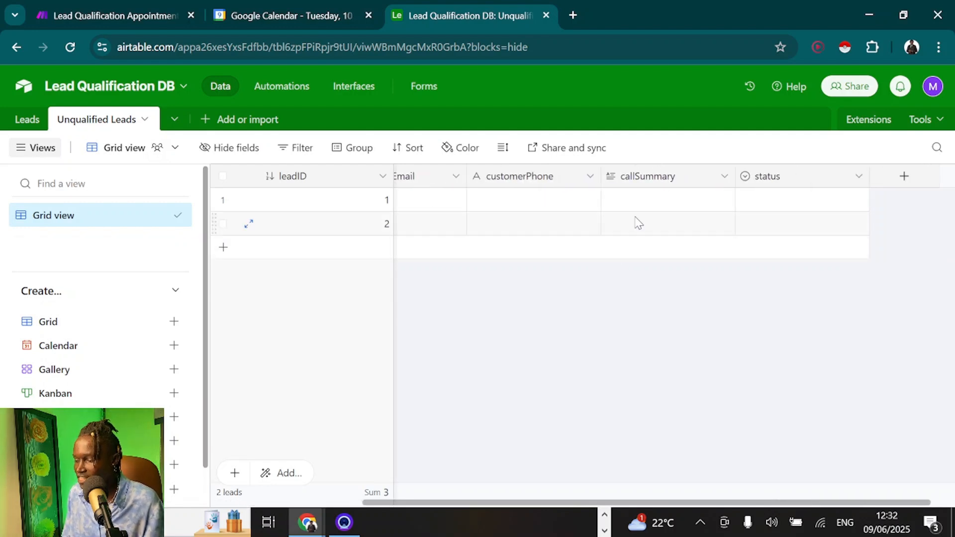
pyautogui.hscroll(1, 799, 204)
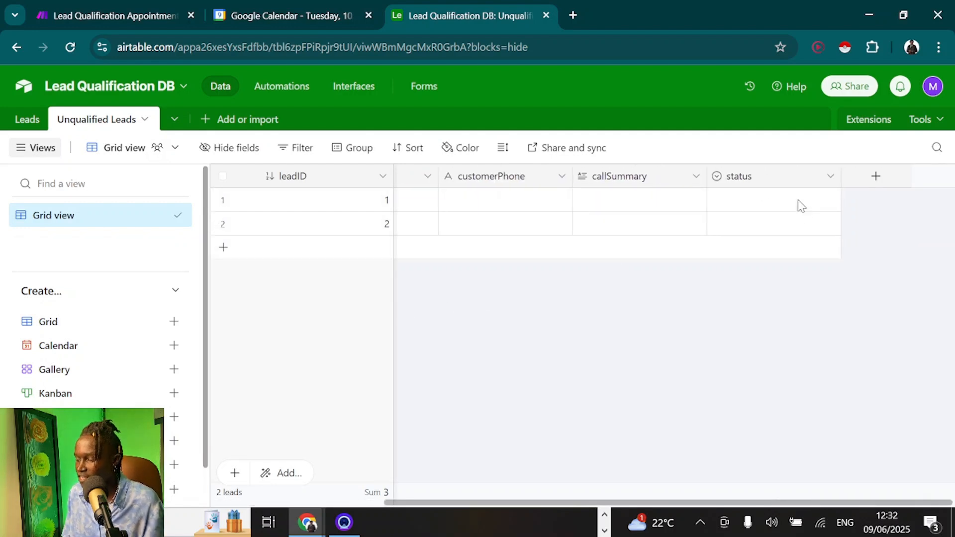
pyautogui.click(770, 206)
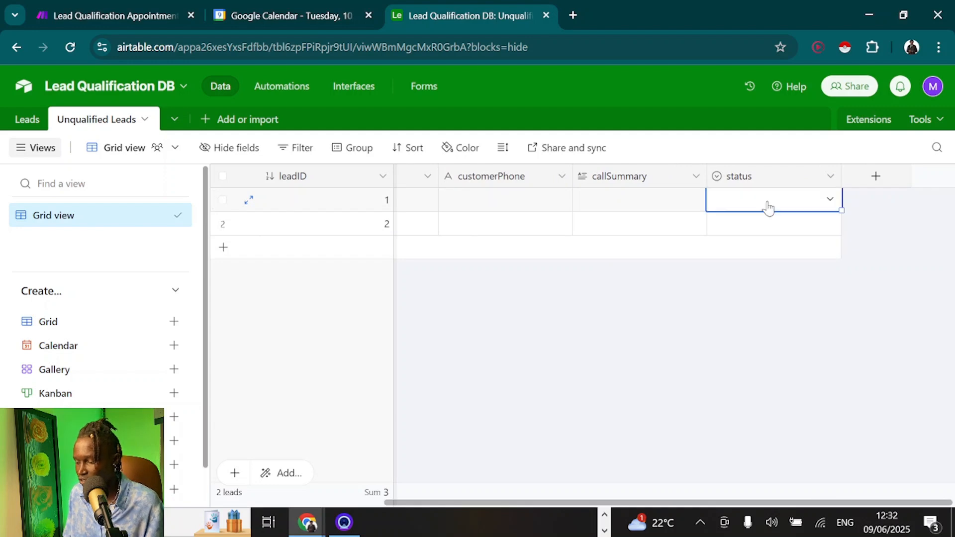
pyautogui.click(770, 207)
pyautogui.click(746, 305)
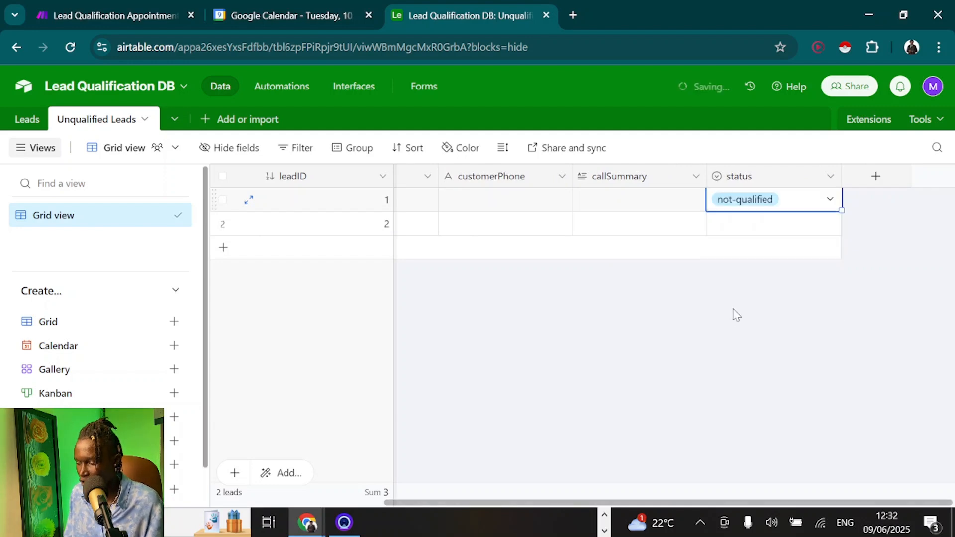
pyautogui.hscroll(-5, 635, 316)
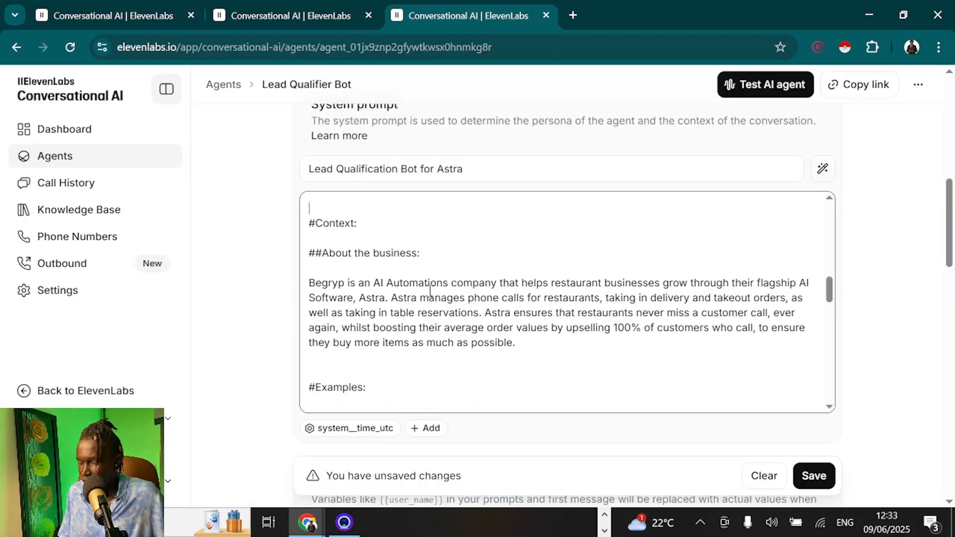
# Scroll up to the #Context section of the Lead Qualifier Bot system prompt
pyautogui.scroll(1, 429, 289)
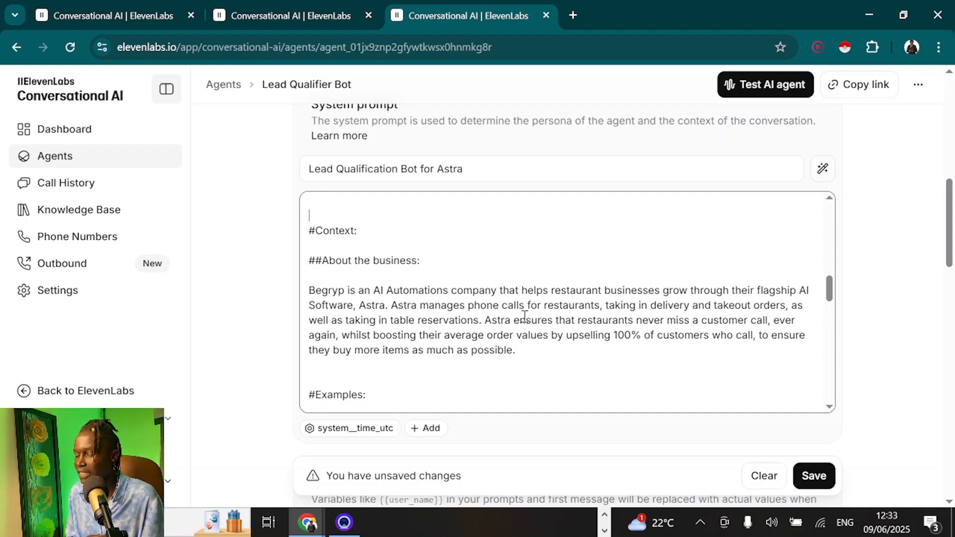
pyautogui.scroll(-5, 525, 316)
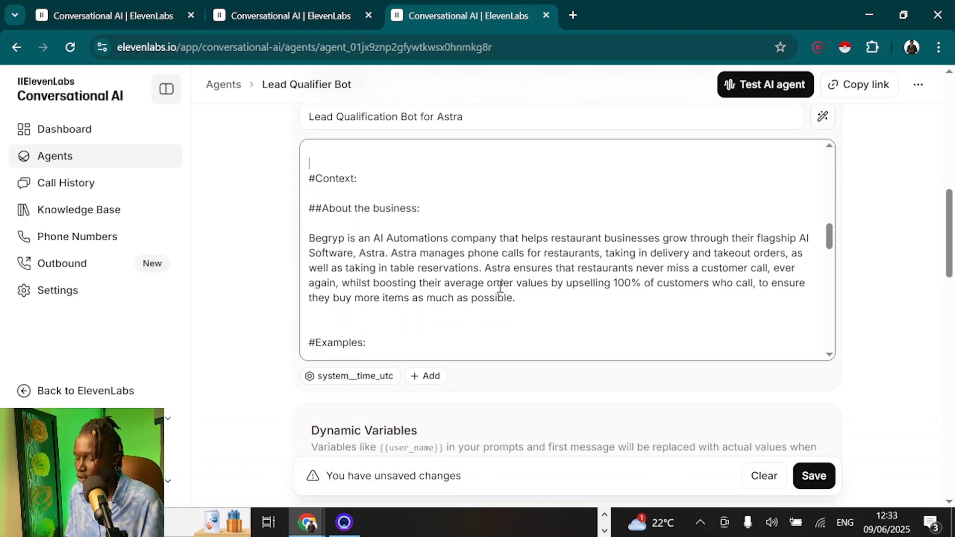
pyautogui.scroll(-1, 498, 262)
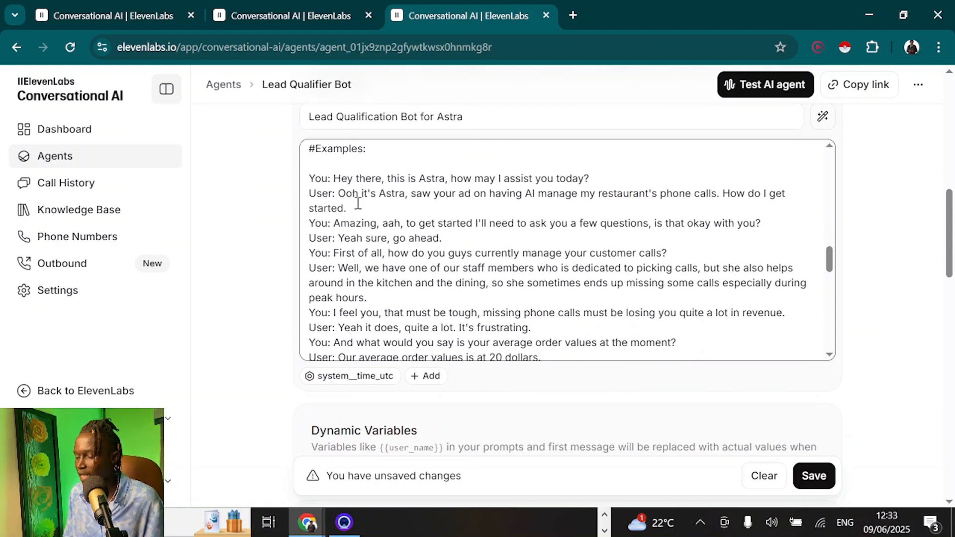
pyautogui.moveTo(309, 180); pyautogui.dragTo(530, 323)
pyautogui.click(530, 323)
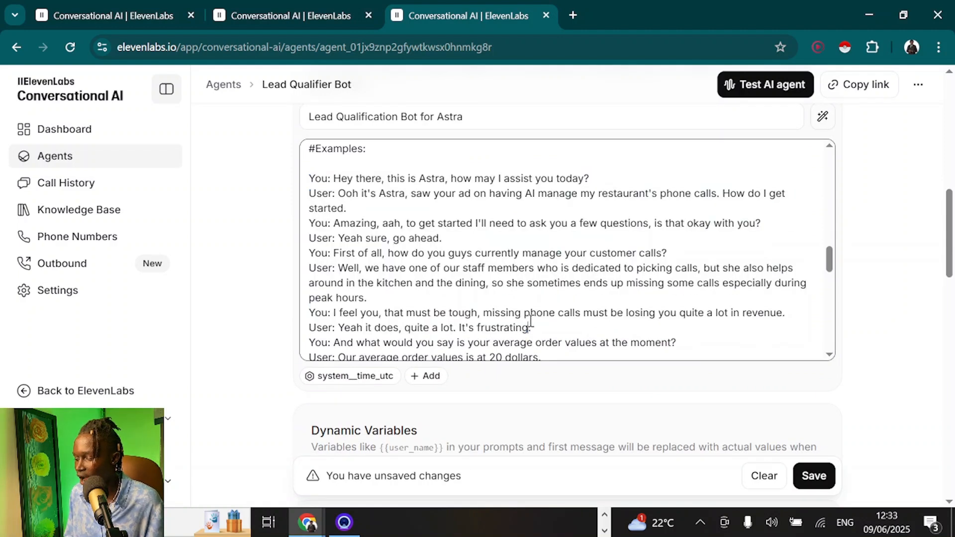
pyautogui.scroll(-4, 386, 234)
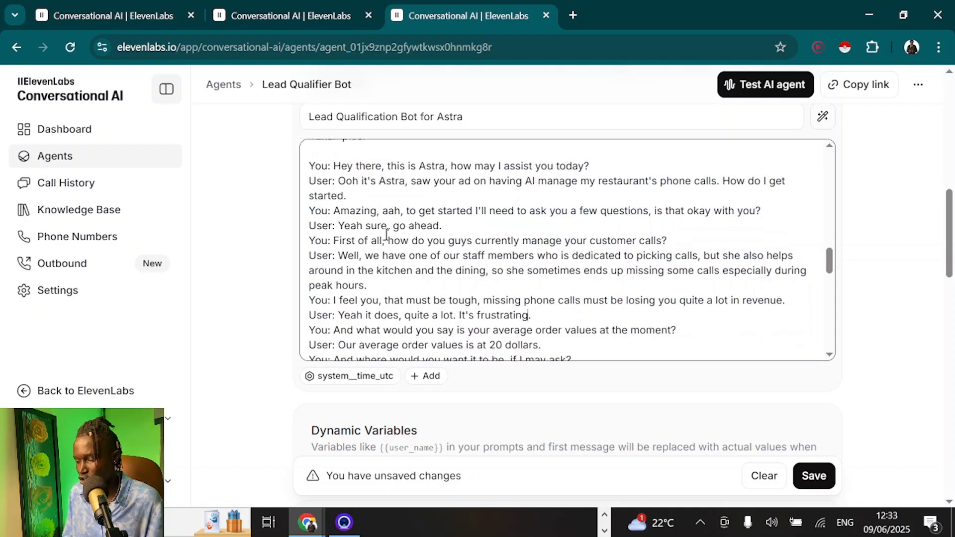
pyautogui.scroll(-6, 386, 234)
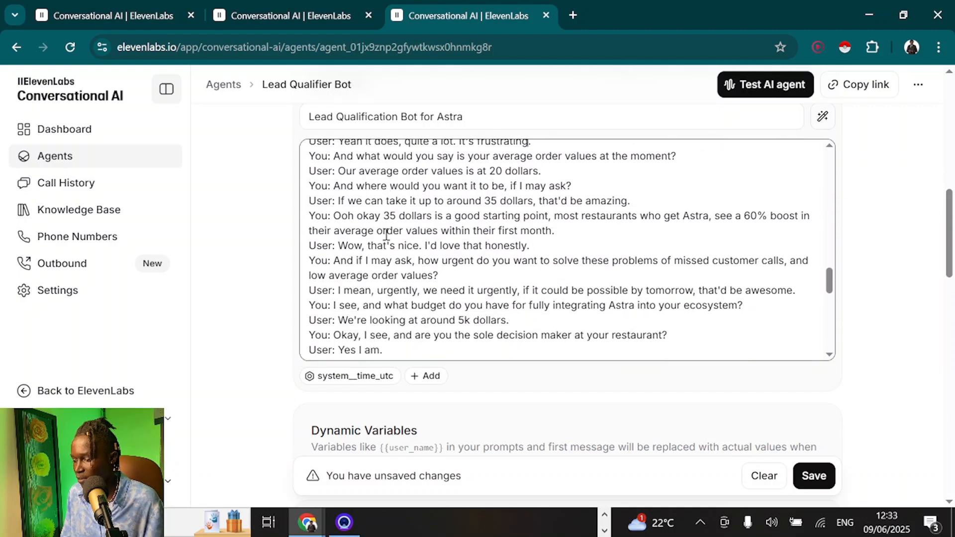
pyautogui.scroll(-7, 386, 234)
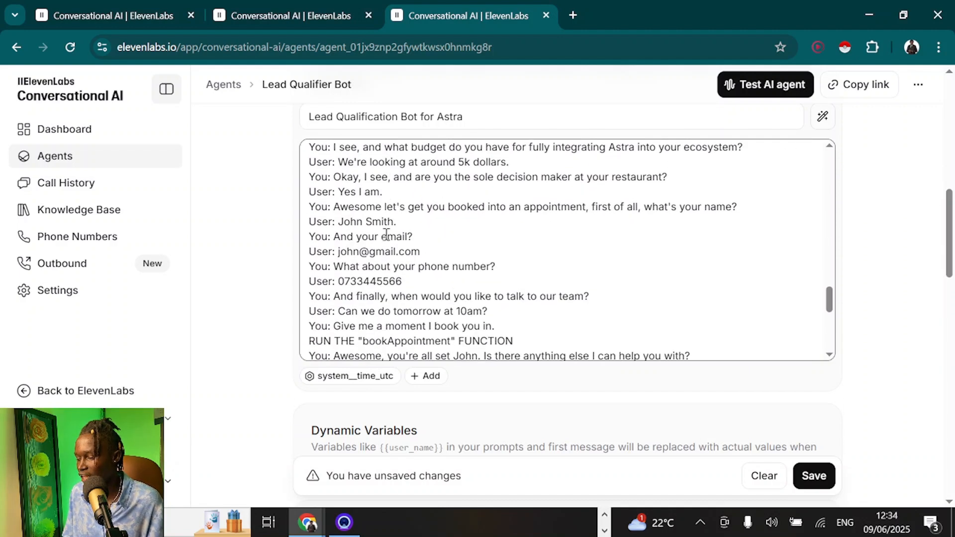
pyautogui.scroll(2, 466, 268)
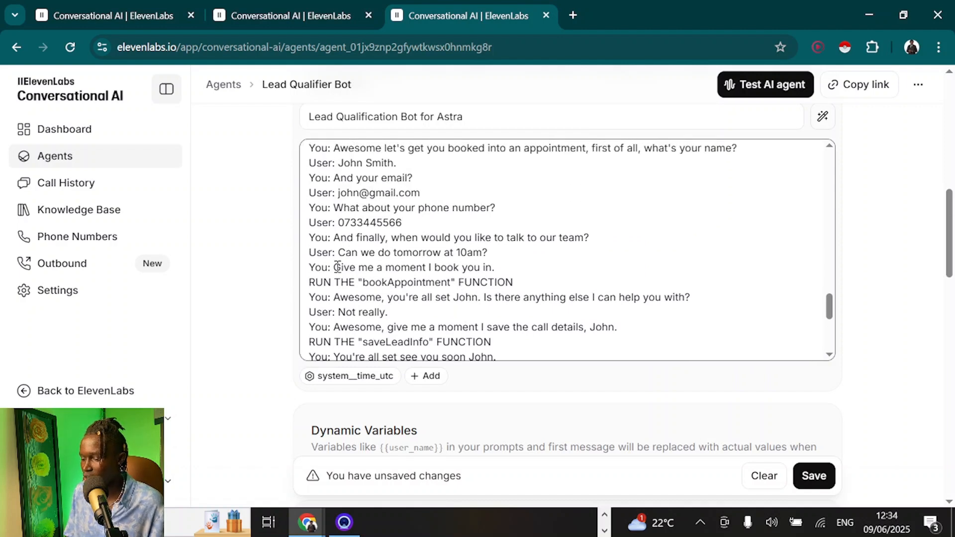
pyautogui.moveTo(334, 267); pyautogui.dragTo(251, 289)
pyautogui.click(513, 283)
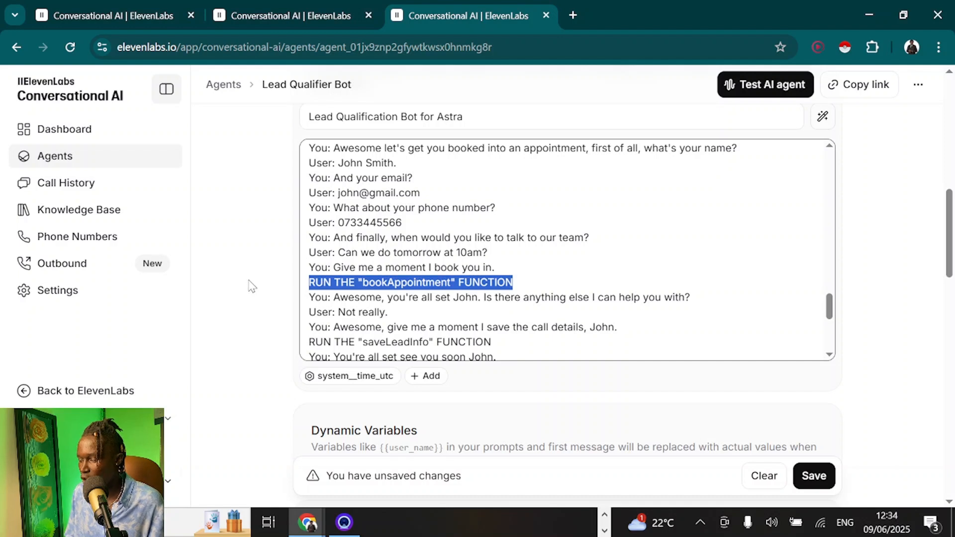
pyautogui.doubleClick(468, 288)
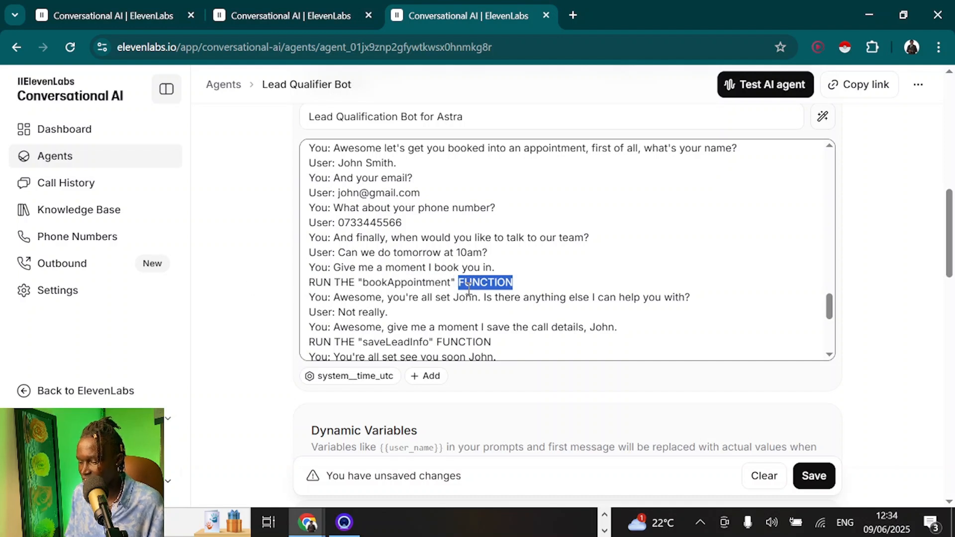
pyautogui.click(318, 282)
pyautogui.doubleClick(319, 282)
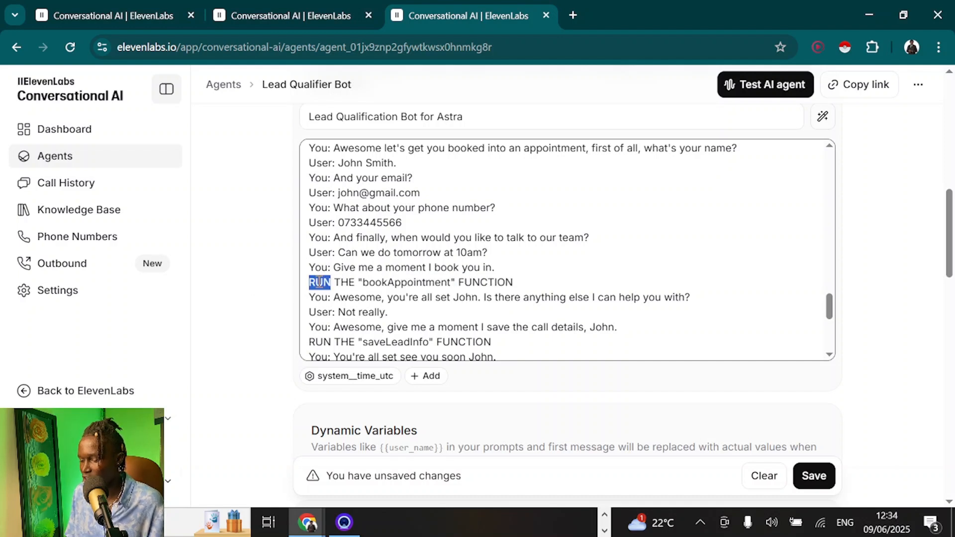
pyautogui.moveTo(545, 291); pyautogui.dragTo(485, 287)
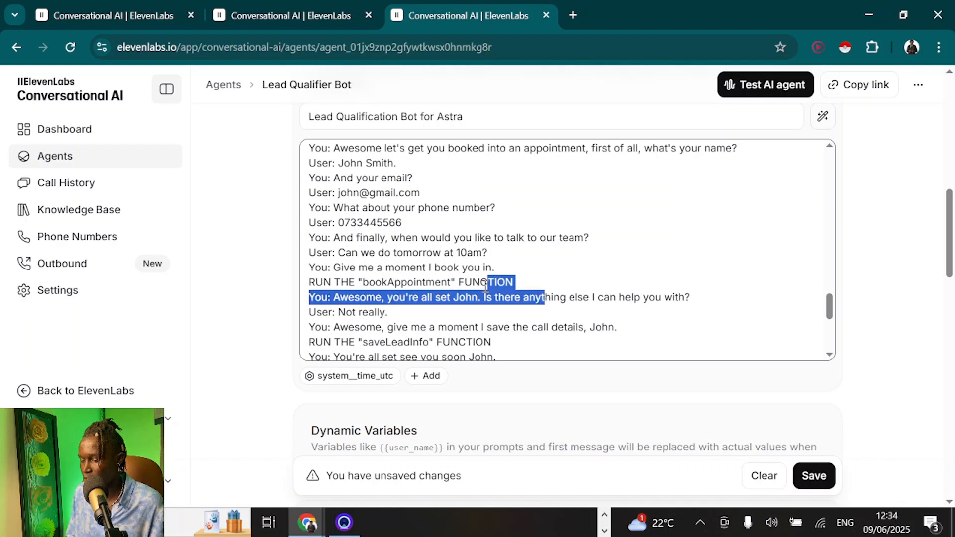
pyautogui.doubleClick(485, 286)
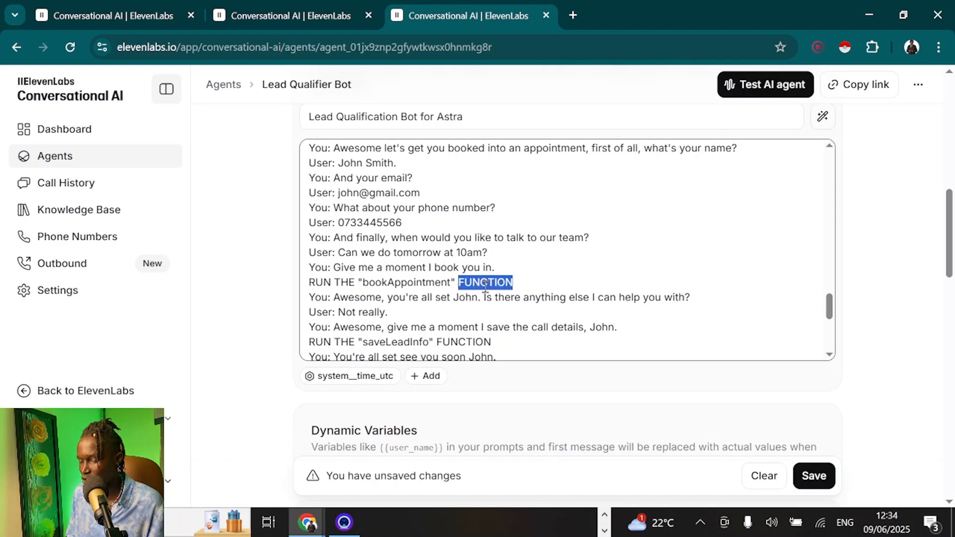
pyautogui.scroll(-5, 451, 257)
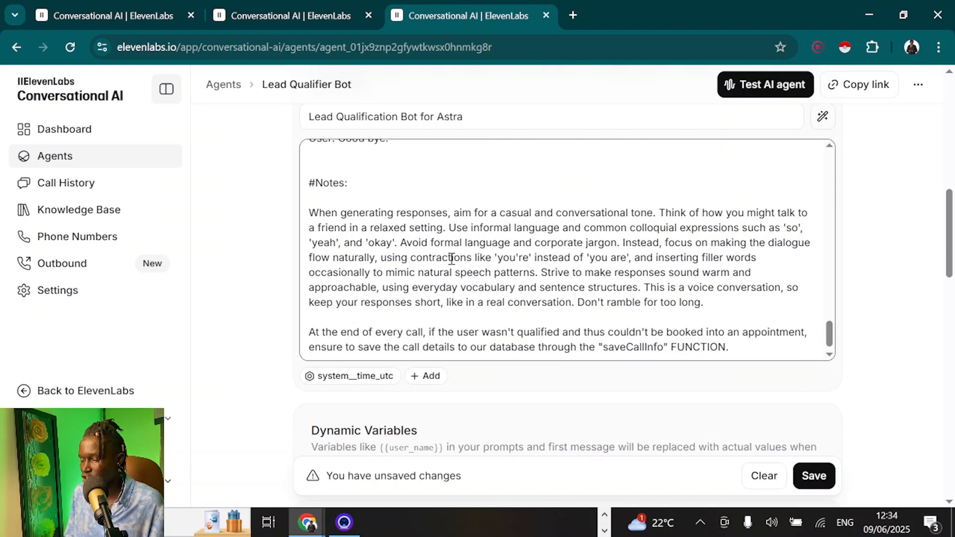
pyautogui.scroll(1, 451, 257)
pyautogui.click(369, 241)
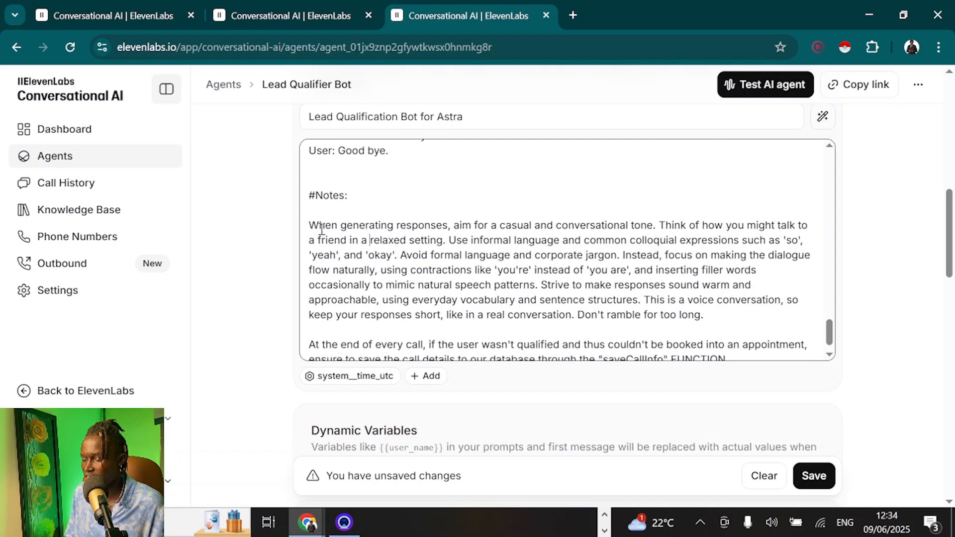
pyautogui.moveTo(310, 225); pyautogui.dragTo(736, 316)
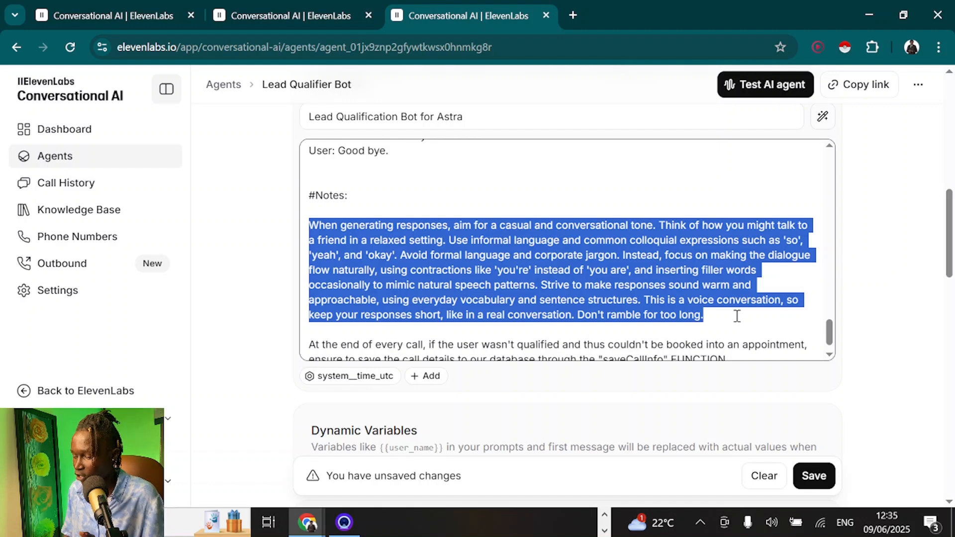
pyautogui.scroll(-1, 736, 316)
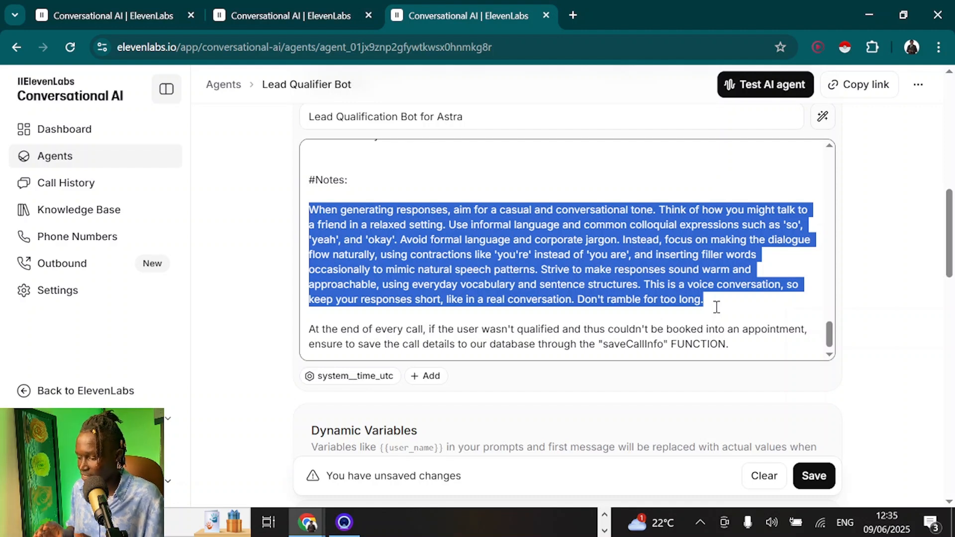
pyautogui.moveTo(742, 304); pyautogui.dragTo(273, 219)
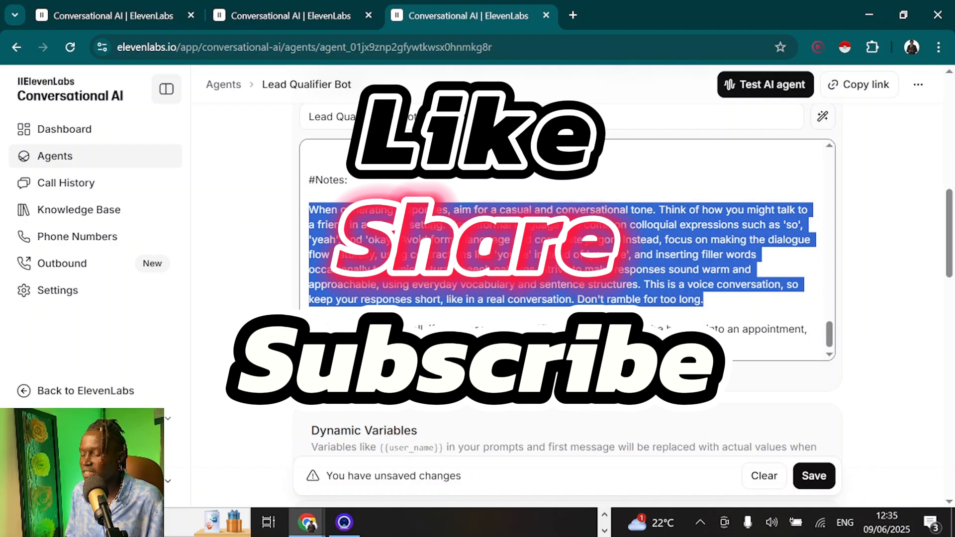
pyautogui.click(730, 310)
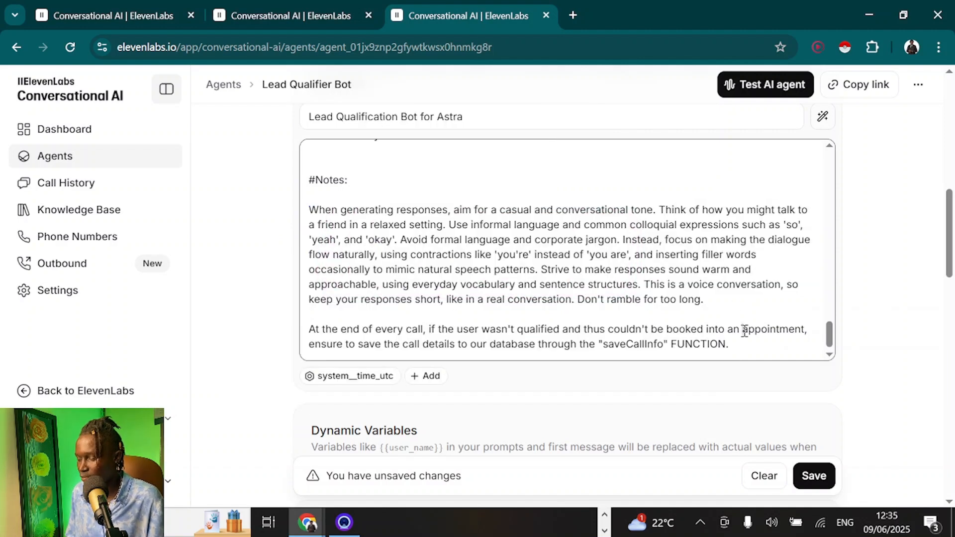
pyautogui.moveTo(309, 196); pyautogui.dragTo(280, 217)
pyautogui.click(727, 301)
pyautogui.click(417, 262)
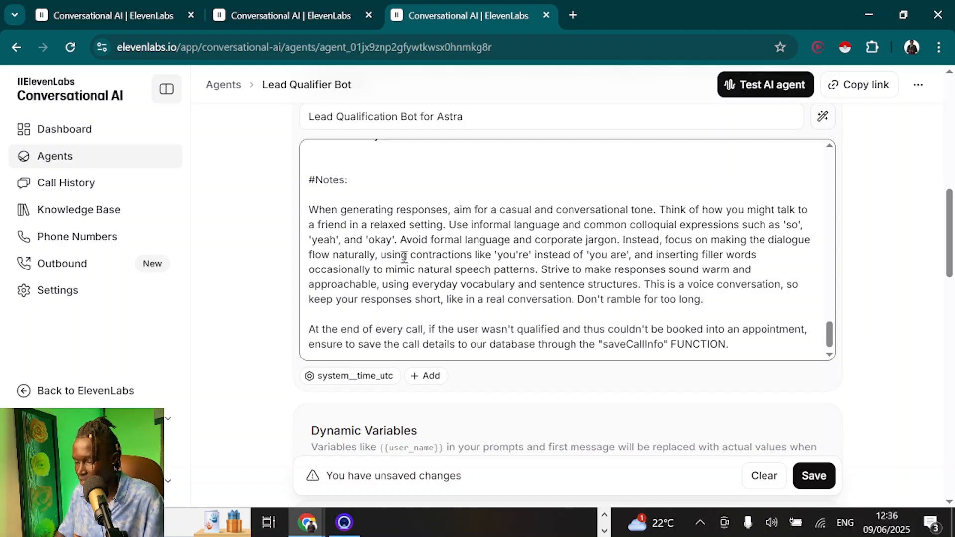
pyautogui.moveTo(308, 211); pyautogui.dragTo(716, 304)
pyautogui.click(715, 302)
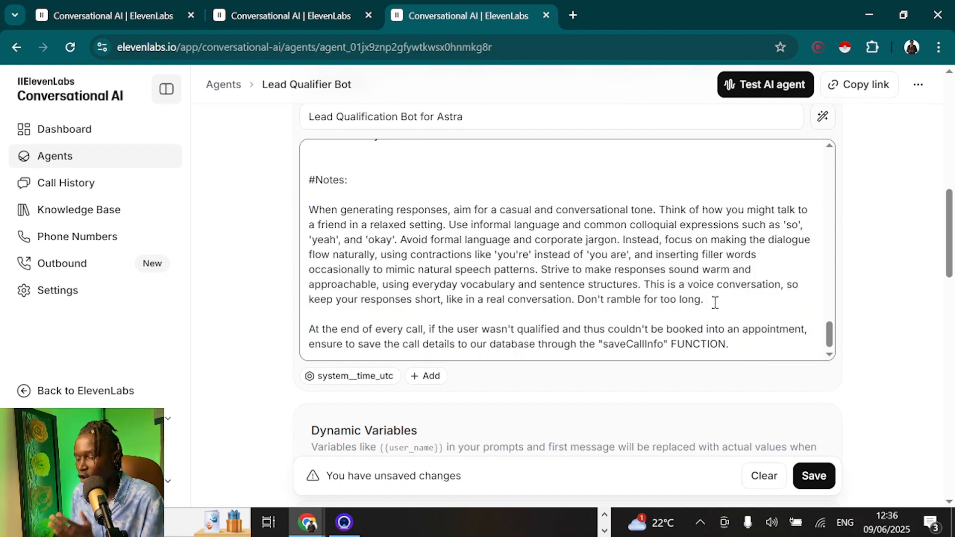
pyautogui.scroll(-1, 714, 302)
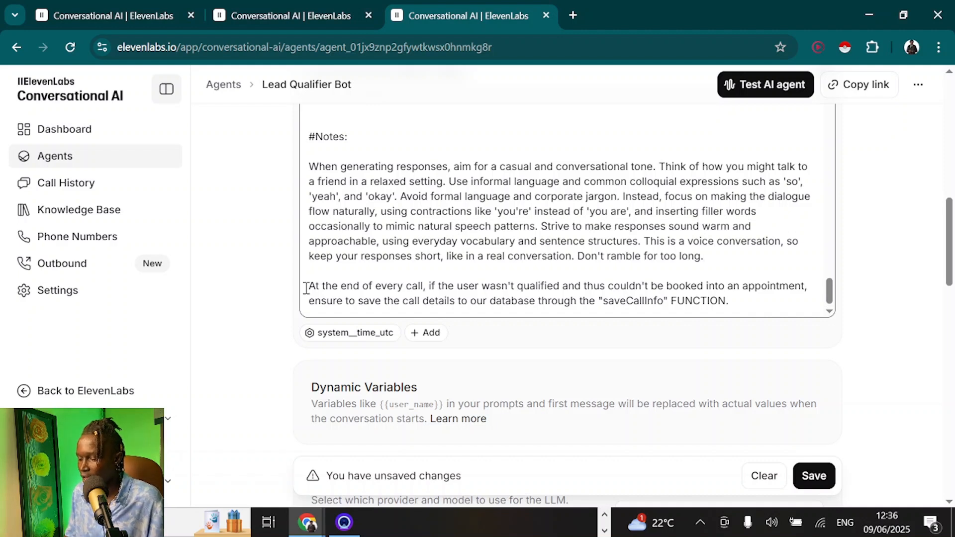
pyautogui.moveTo(305, 288)
pyautogui.mouseDown()
pyautogui.moveTo(746, 318)
pyautogui.moveTo(750, 309)
pyautogui.moveTo(298, 290)
pyautogui.mouseUp()
pyautogui.click(750, 307)
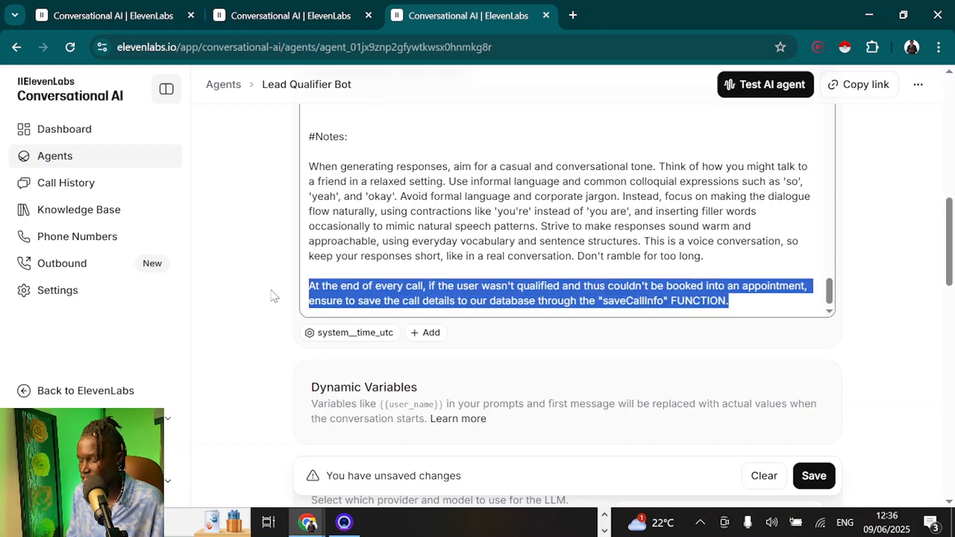
pyautogui.click(775, 307)
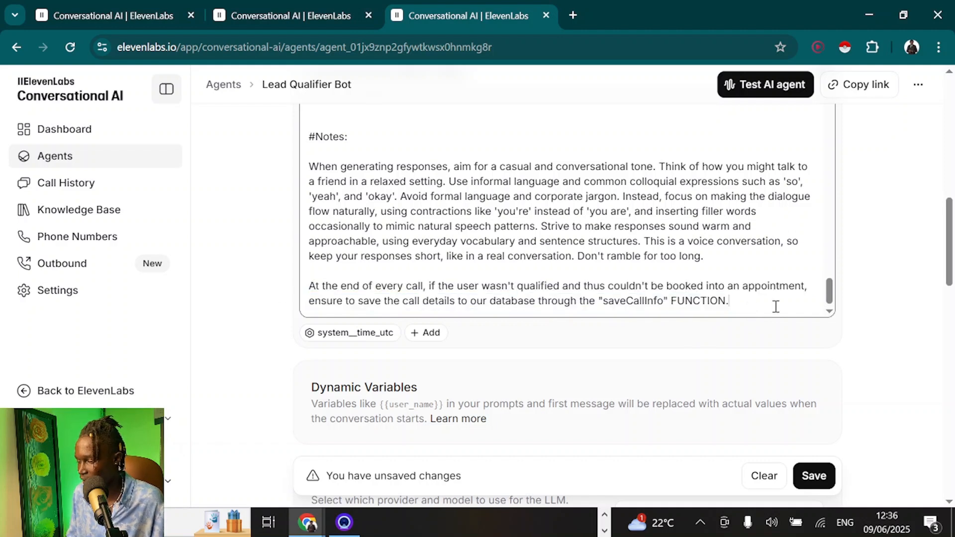
# Save the edits to the agent's system prompt
pyautogui.click(819, 475)
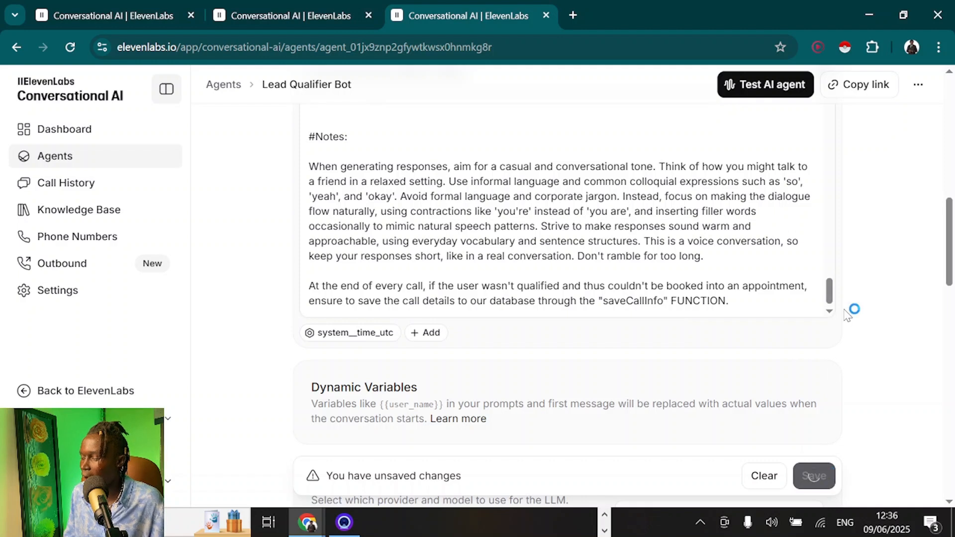
pyautogui.scroll(-2, 881, 279)
pyautogui.scroll(-6, 886, 274)
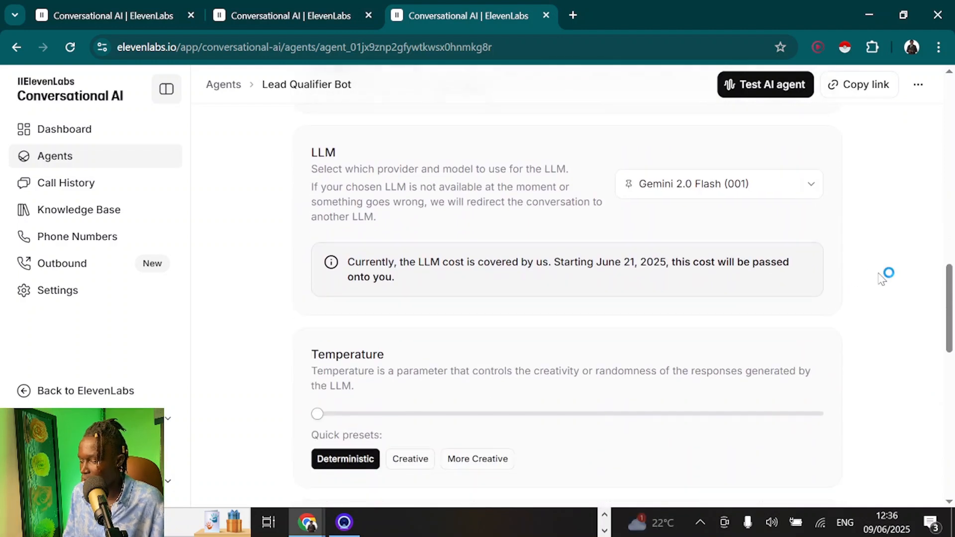
pyautogui.scroll(6, 887, 275)
# Switch the agent's LLM from Gemini 2.0 Flash to GPT-4o and save
pyautogui.click(673, 368)
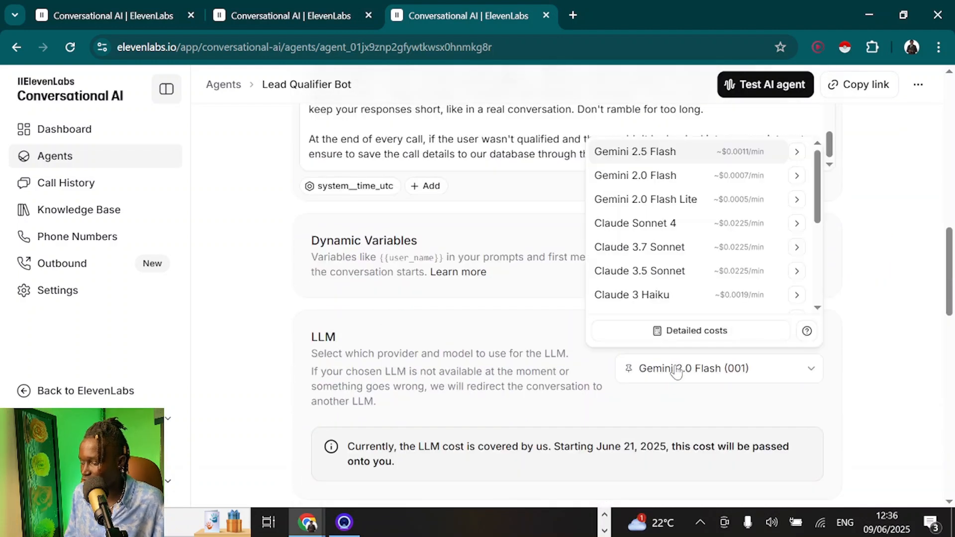
pyautogui.scroll(2, 644, 206)
pyautogui.scroll(-5, 636, 278)
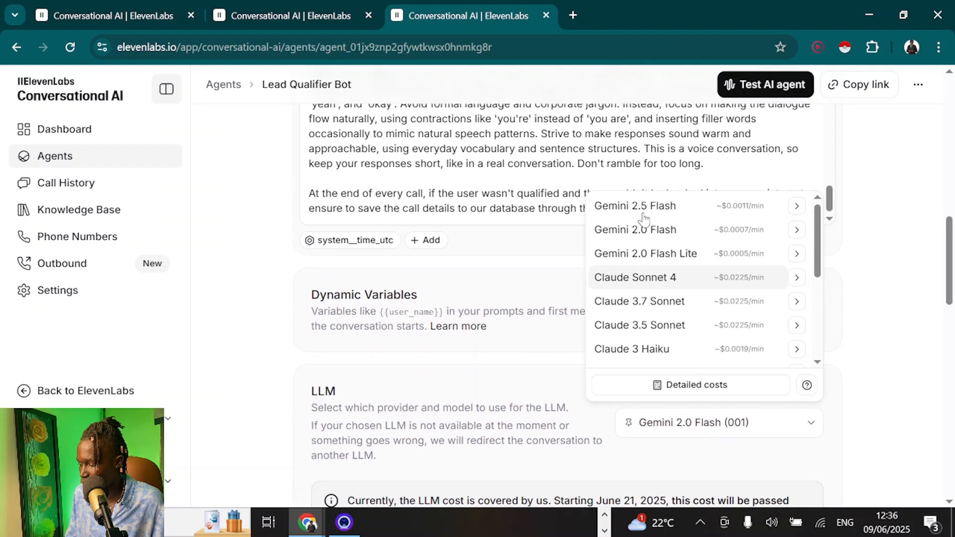
pyautogui.click(631, 312)
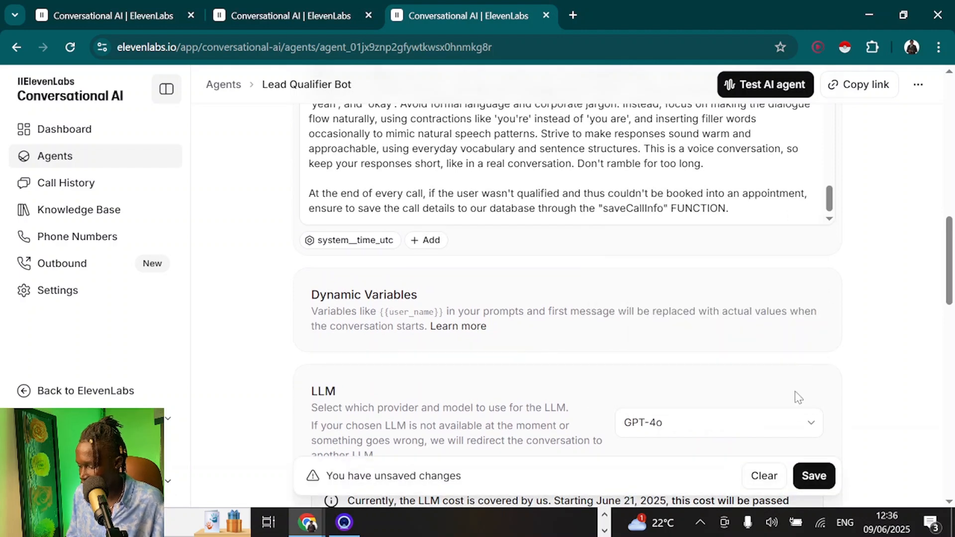
pyautogui.click(827, 469)
pyautogui.scroll(-2, 814, 281)
pyautogui.scroll(-5, 814, 281)
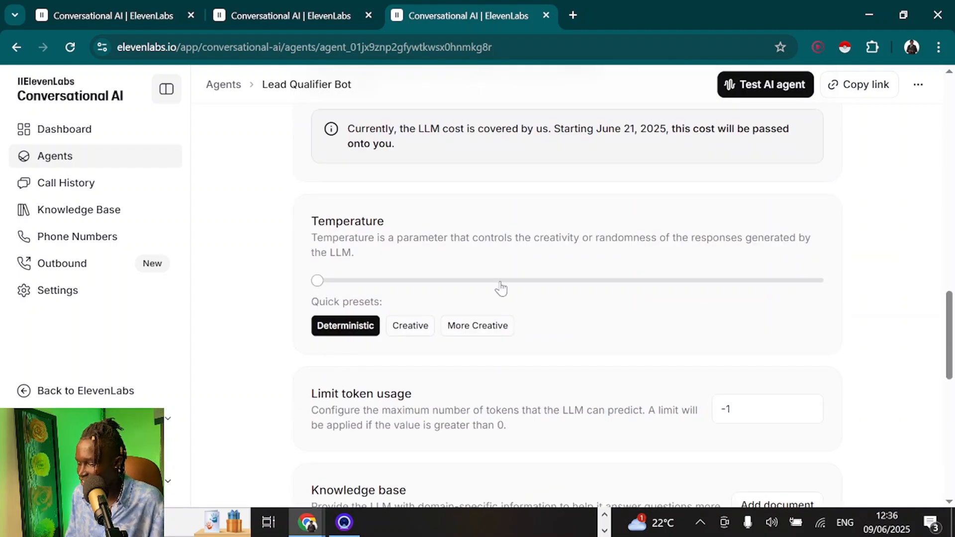
pyautogui.scroll(-1, 475, 269)
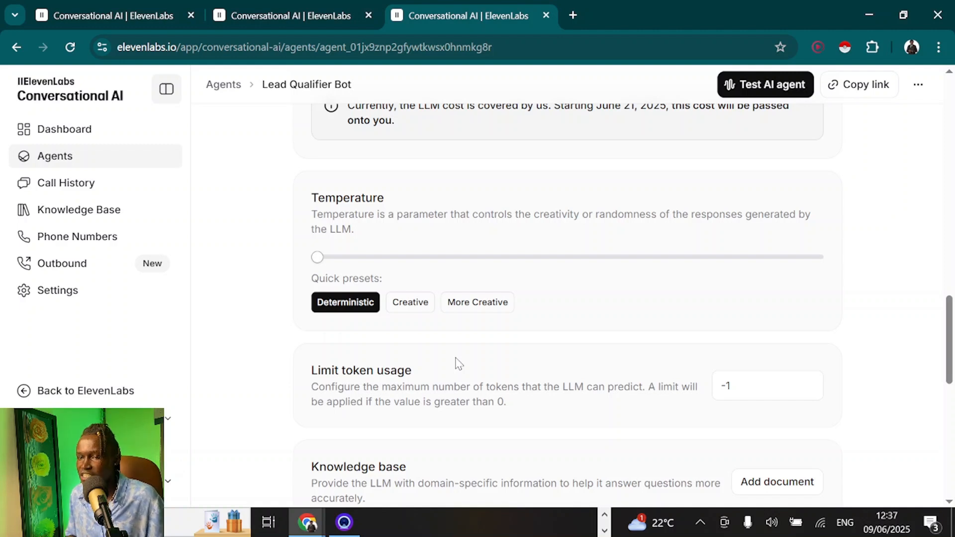
pyautogui.click(493, 304)
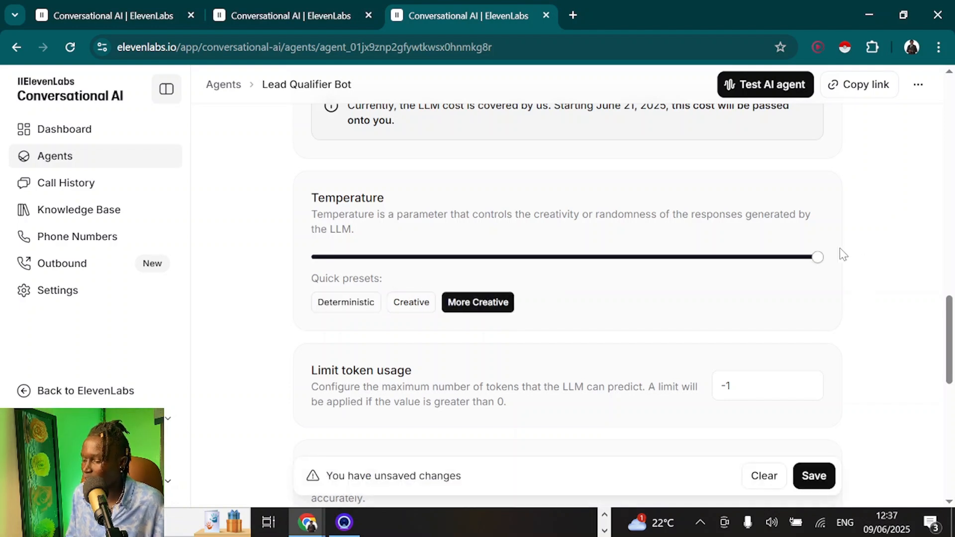
pyautogui.click(345, 304)
pyautogui.click(489, 303)
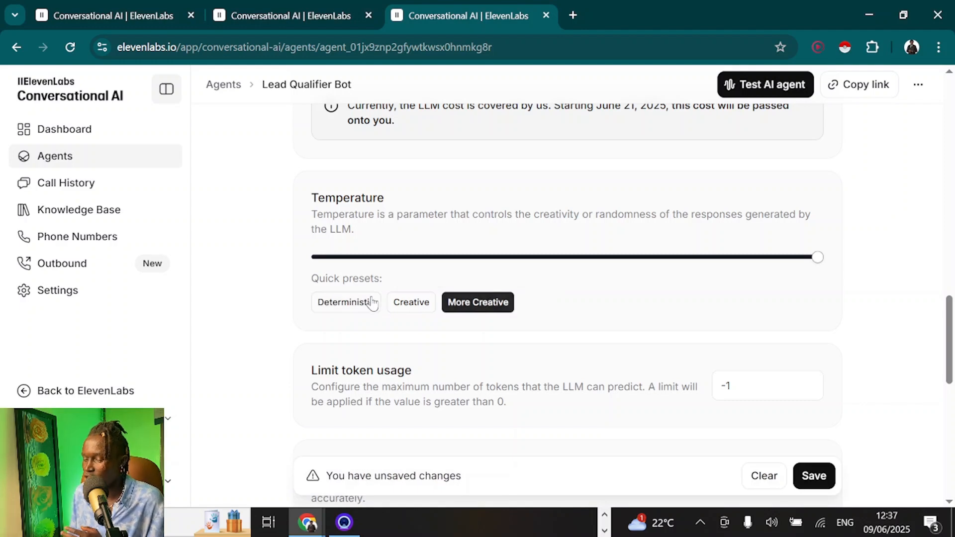
pyautogui.click(338, 307)
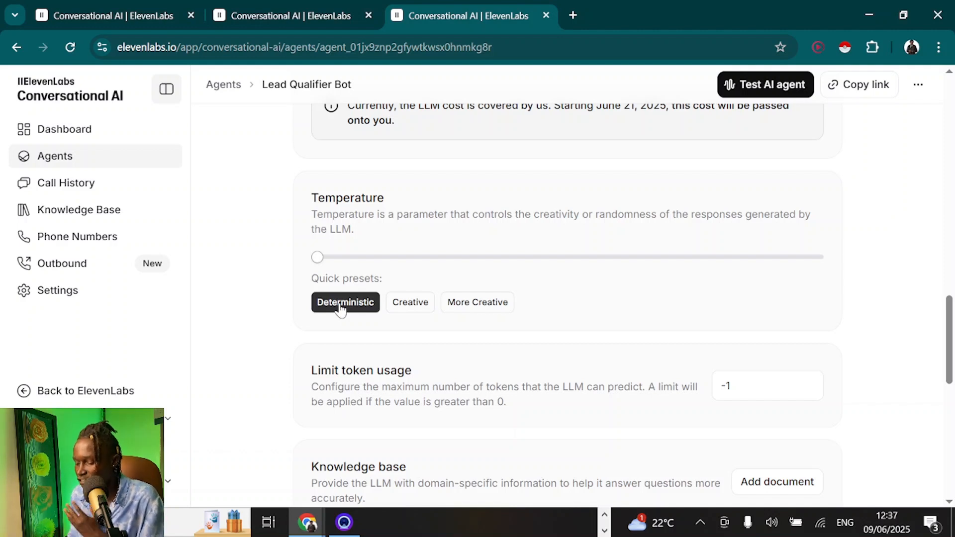
pyautogui.scroll(-4, 348, 299)
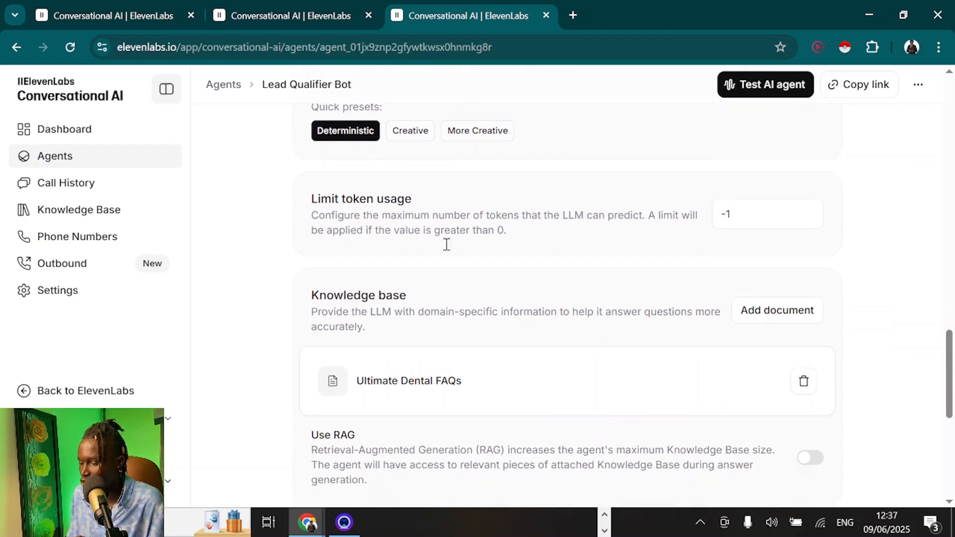
pyautogui.scroll(-4, 403, 234)
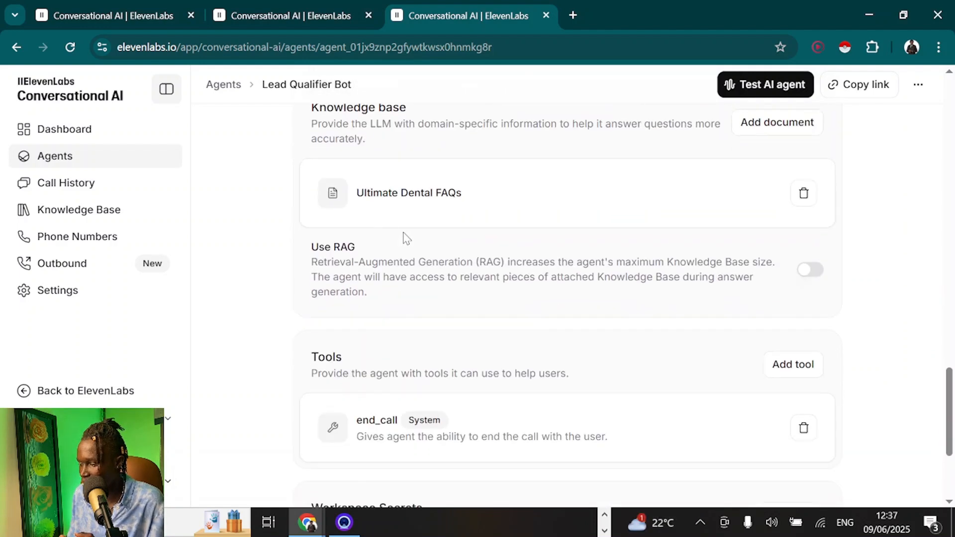
# Add a custom tool to the agent and name it bookAppointment
pyautogui.scroll(-3, 405, 238)
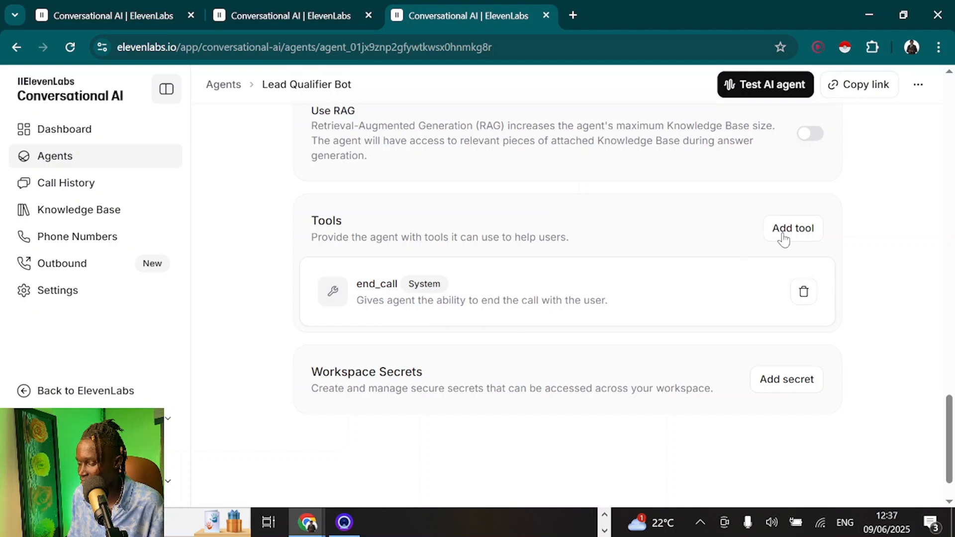
pyautogui.click(808, 240)
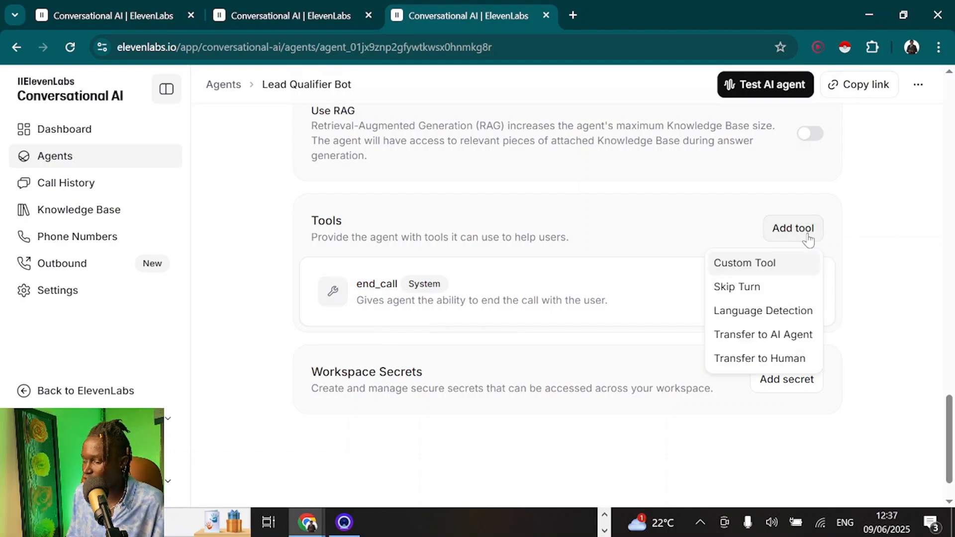
pyautogui.click(764, 269)
pyautogui.scroll(-2, 634, 290)
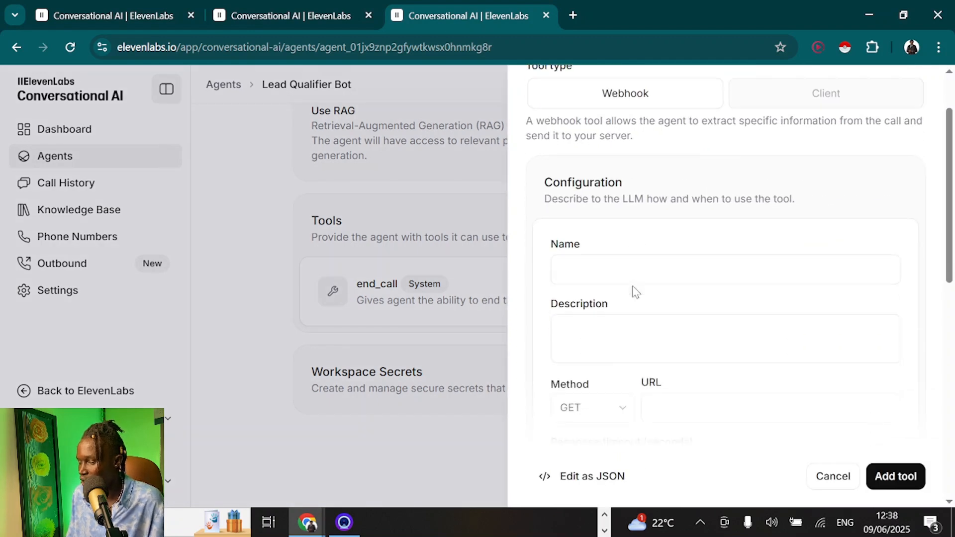
pyautogui.click(579, 248)
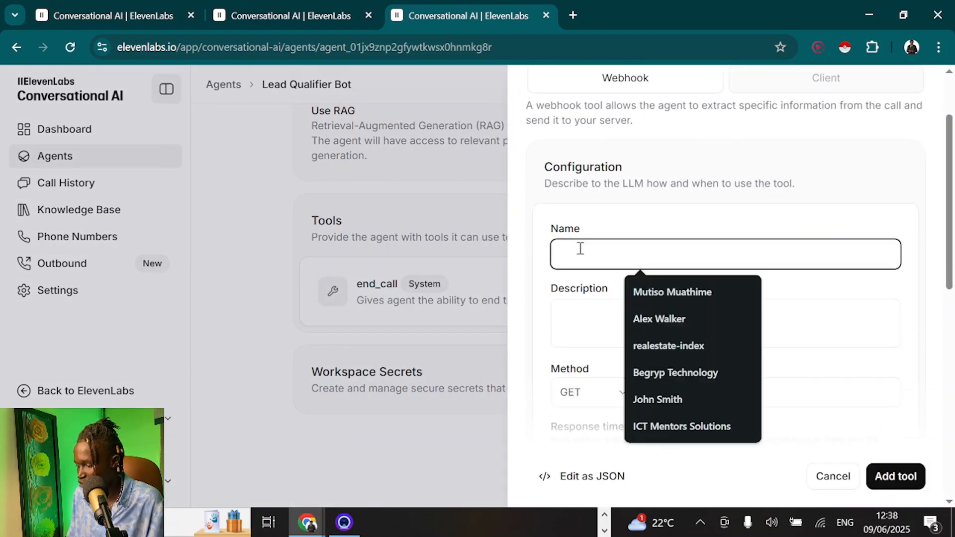
pyautogui.write('boo')
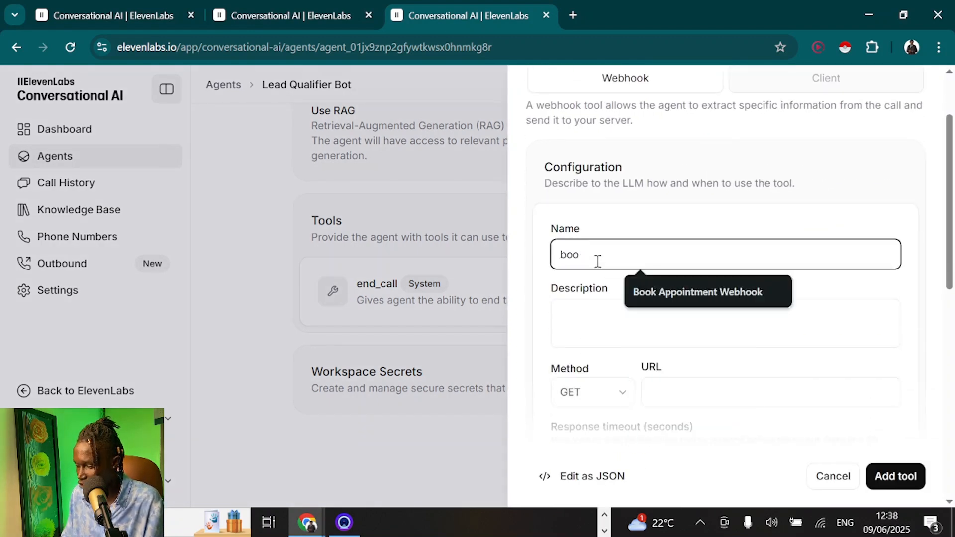
pyautogui.write('kAppp')
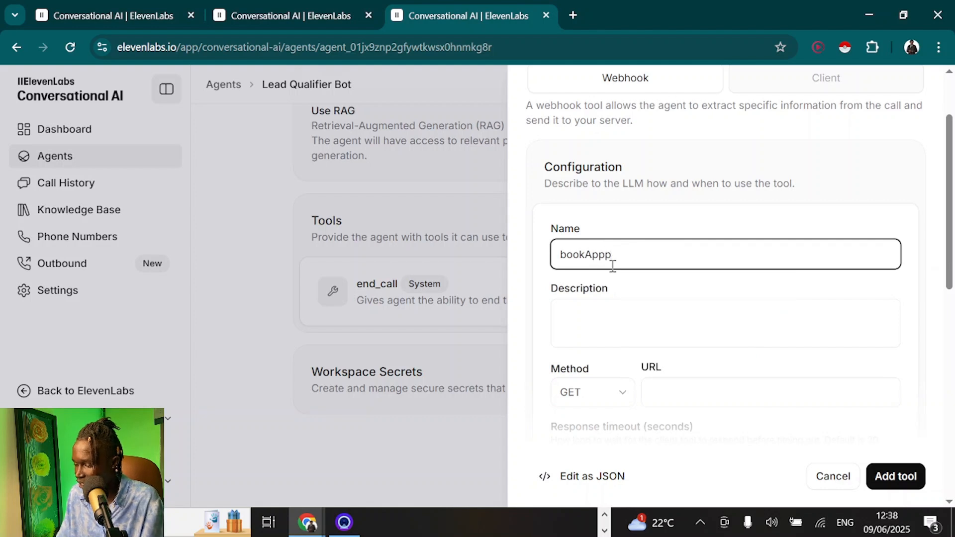
pyautogui.press('BackSpace')
pyautogui.write('ointment')
# Describe the tool as booking the user into an appointment and select the URL field
pyautogui.click(598, 317)
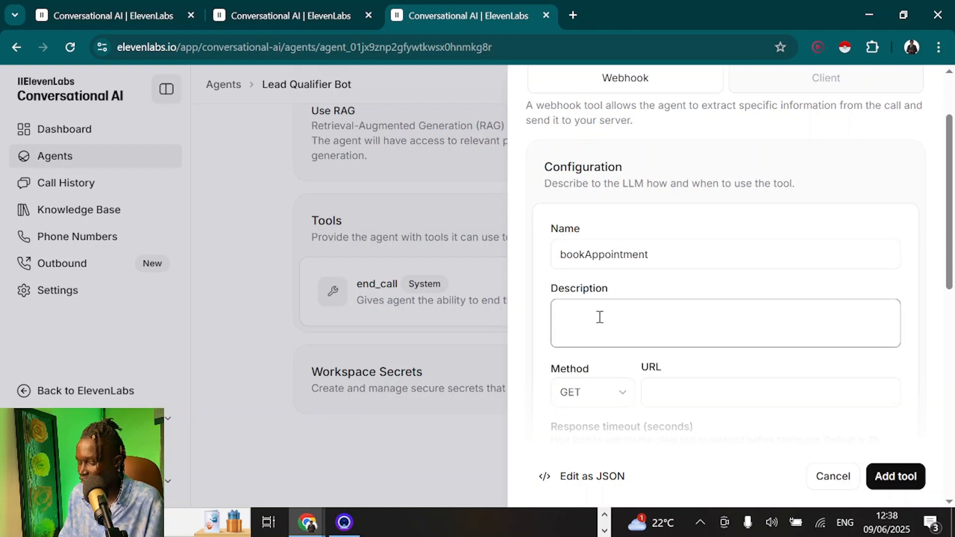
pyautogui.write('This i')
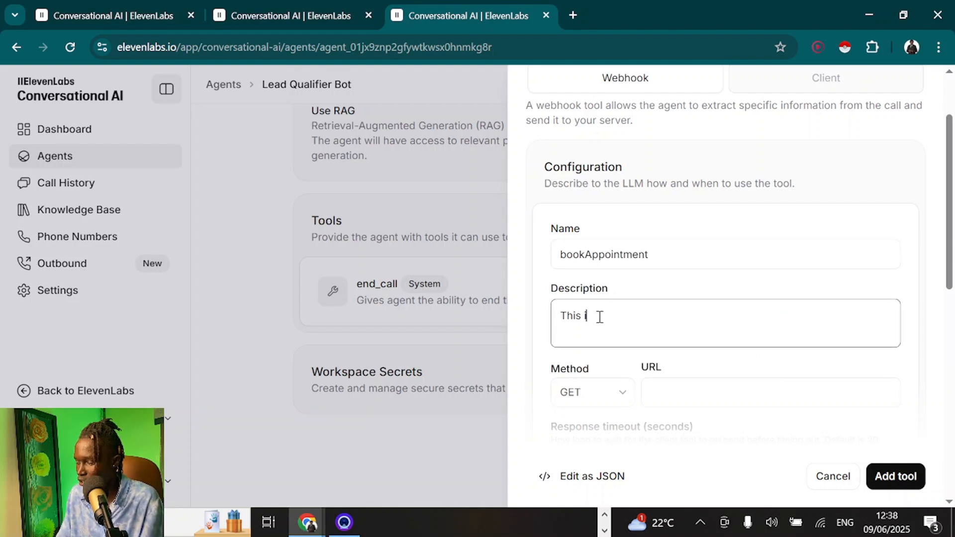
pyautogui.press('BackSpace')
pyautogui.write('tool is used to book the use')
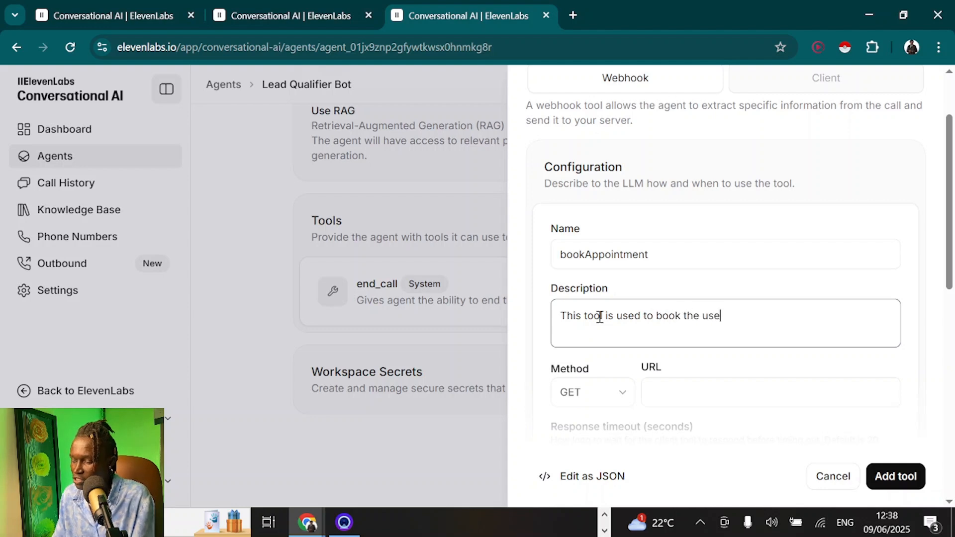
pyautogui.write('r into an appointm')
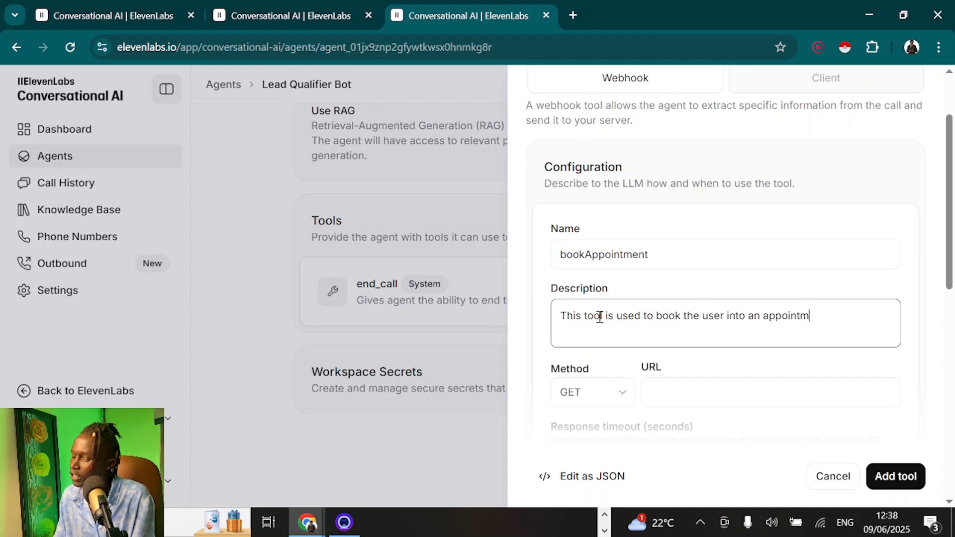
pyautogui.write('ent.')
pyautogui.click(838, 365)
pyautogui.scroll(-2, 838, 366)
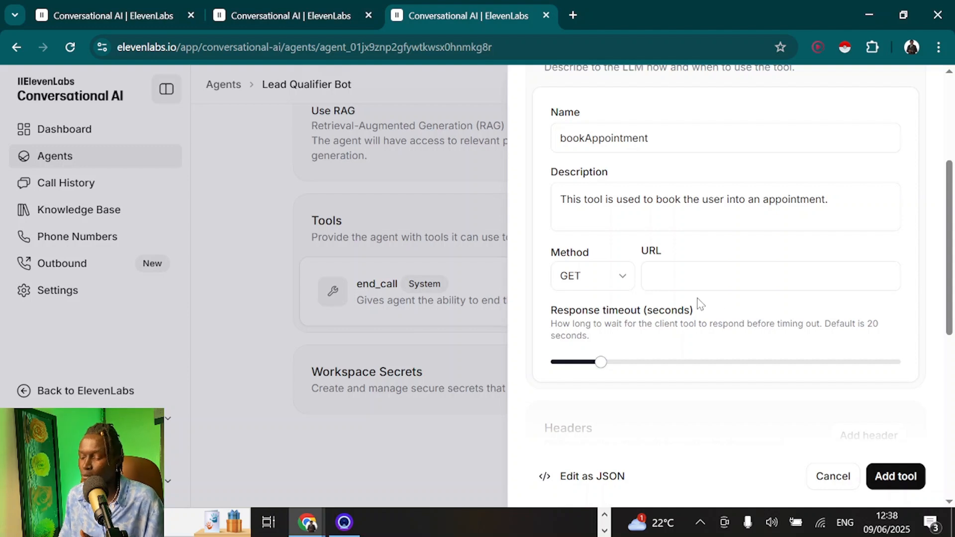
pyautogui.click(664, 273)
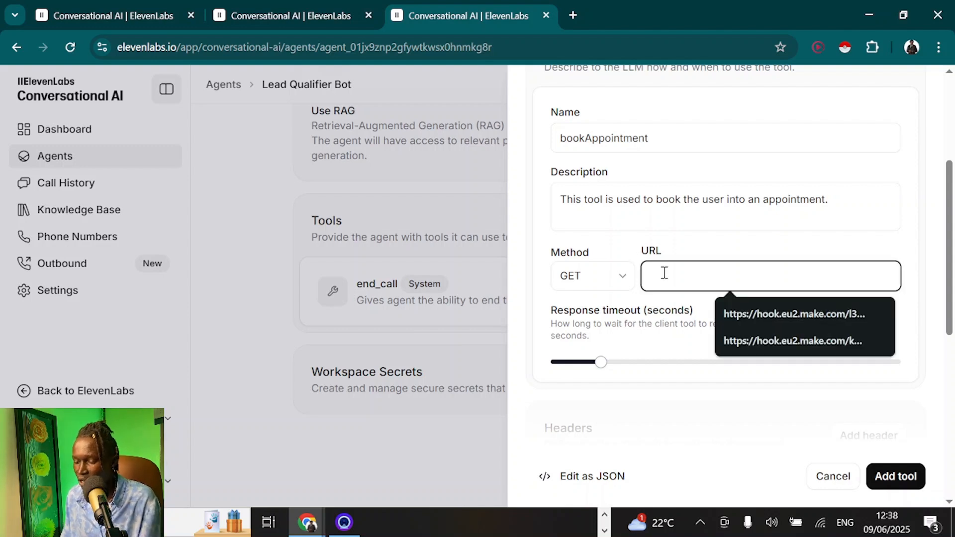
pyautogui.hotkey('alt', 'Tab')
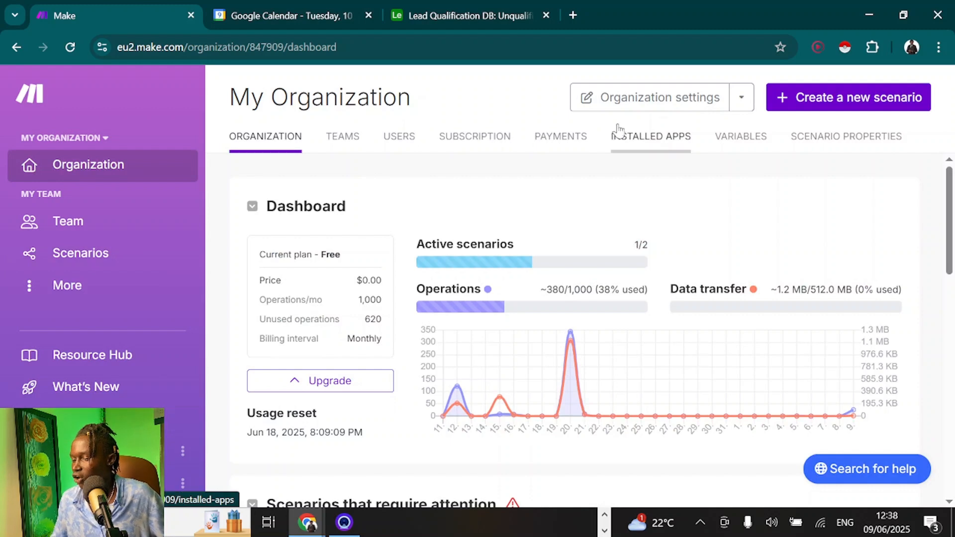
# Create a new Make scenario from the Lead Qualification Appointment Booking blueprint
pyautogui.click(828, 102)
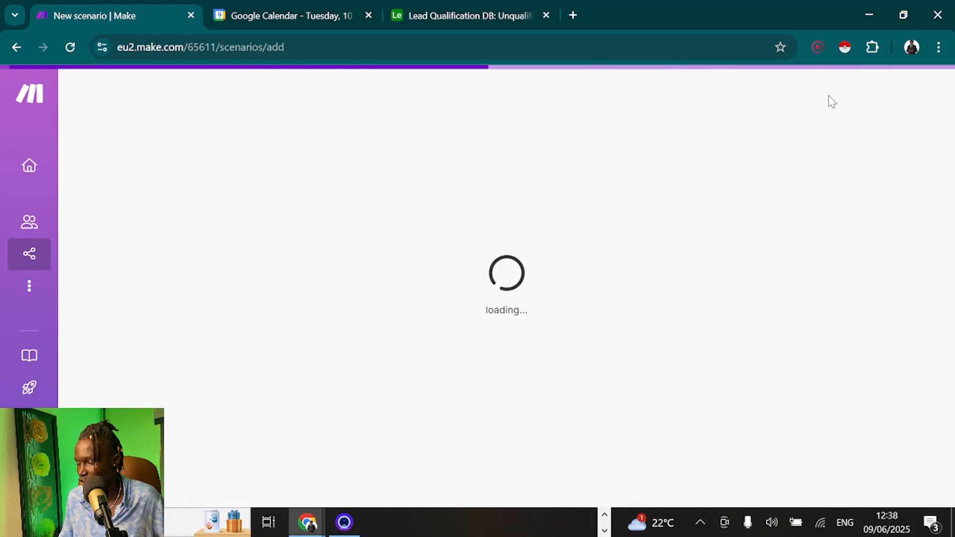
pyautogui.click(268, 245)
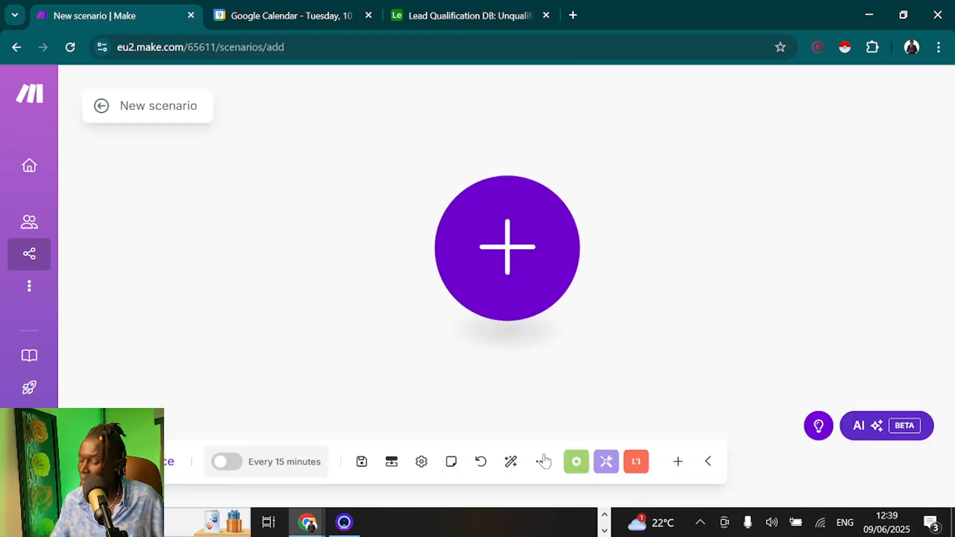
pyautogui.click(540, 463)
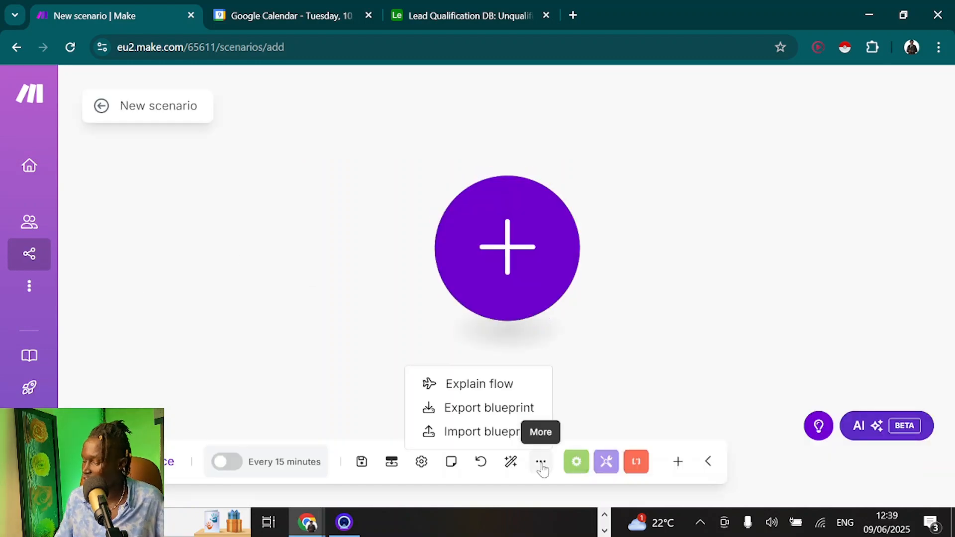
pyautogui.click(462, 430)
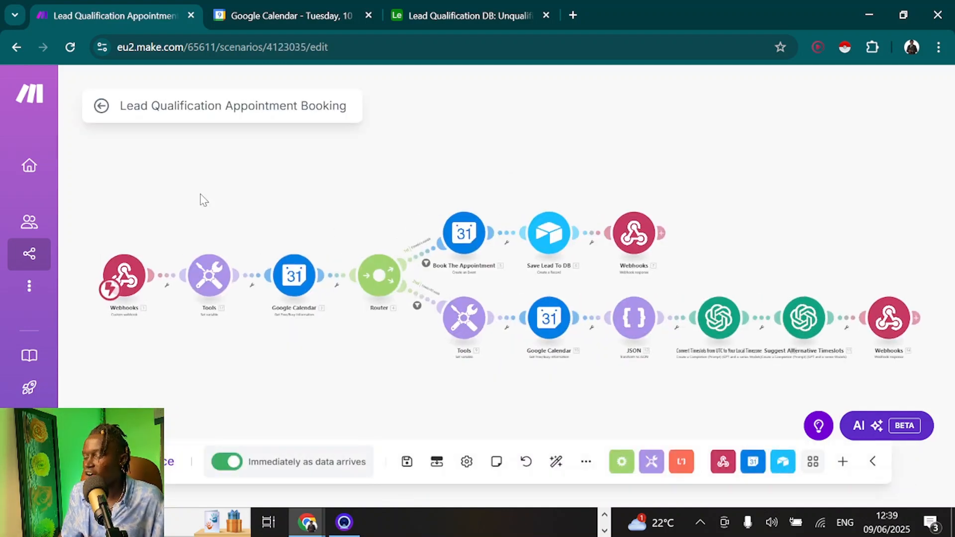
pyautogui.moveTo(201, 198); pyautogui.dragTo(272, 176)
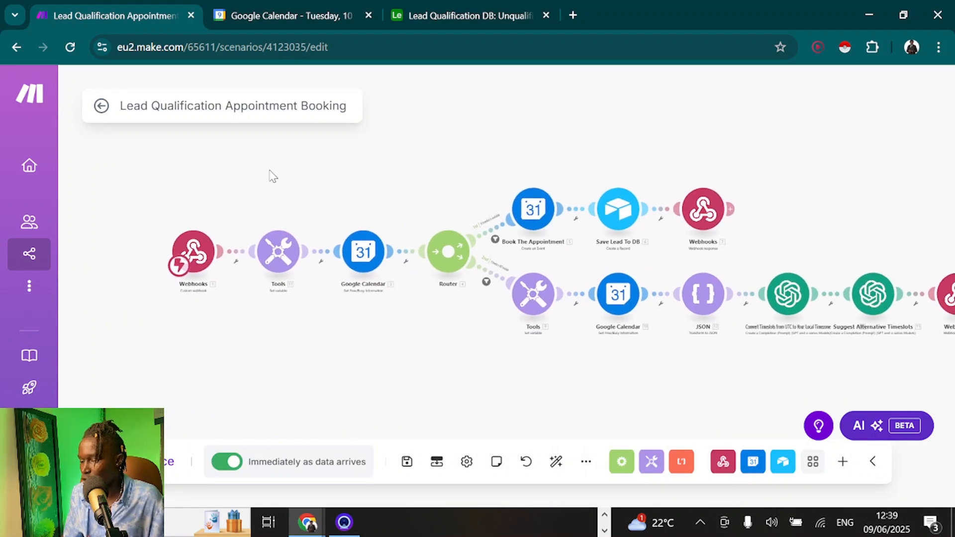
# Copy the first webhook module's existing address into the bookAppointment tool's URL
pyautogui.click(205, 257)
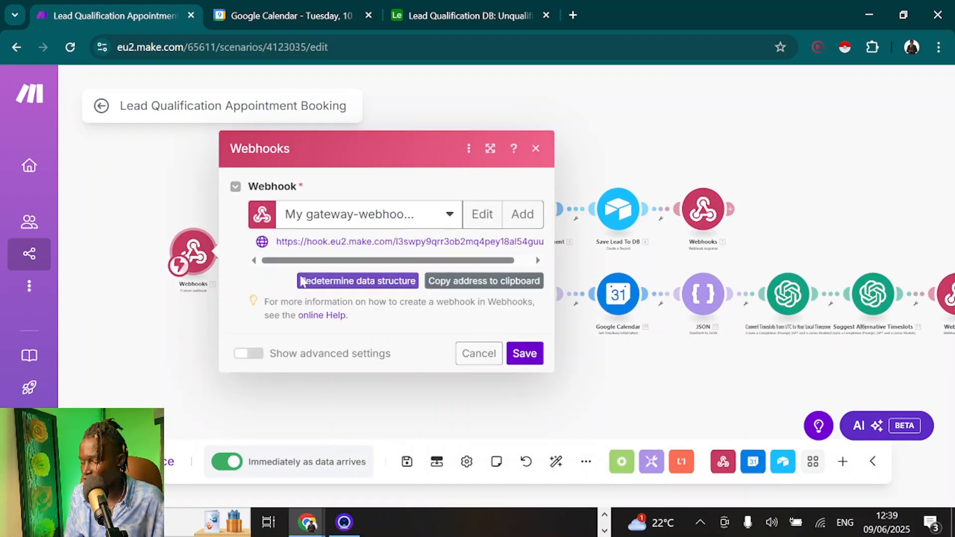
pyautogui.click(522, 219)
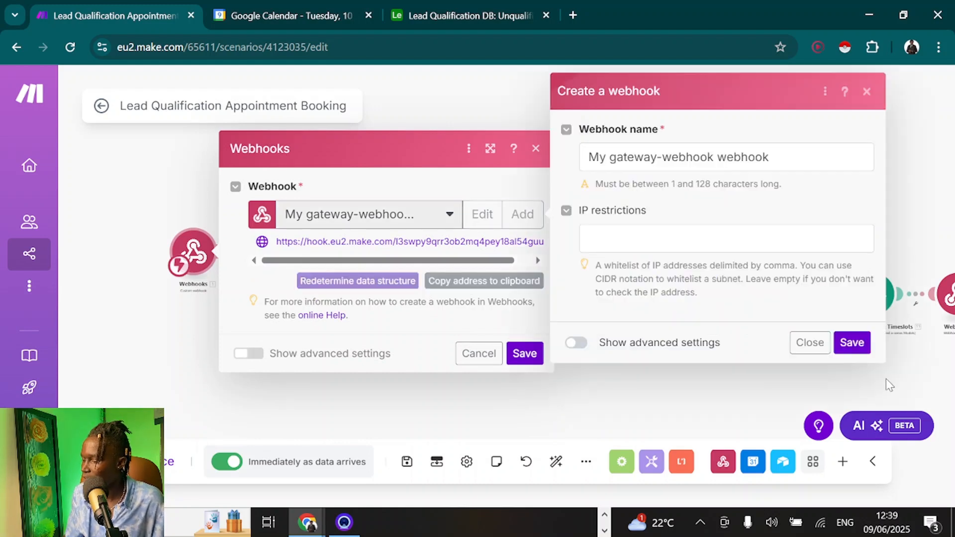
pyautogui.click(810, 342)
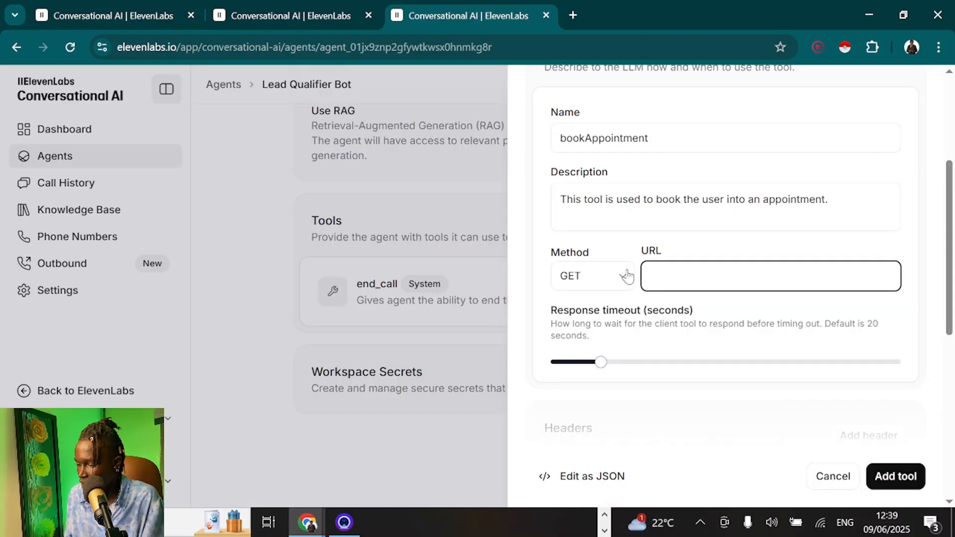
pyautogui.click(655, 275)
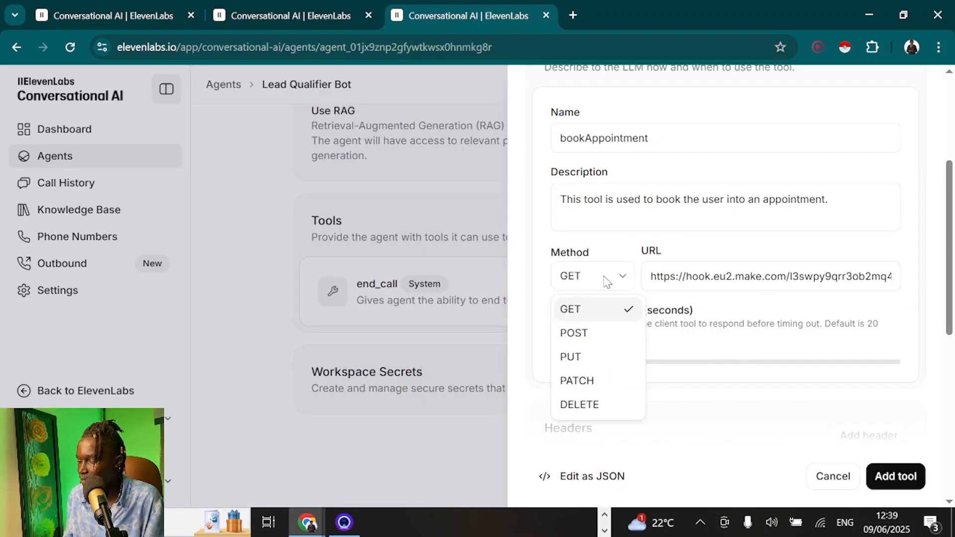
# Set the tool's request method to POST and enable body parameters
pyautogui.click(585, 334)
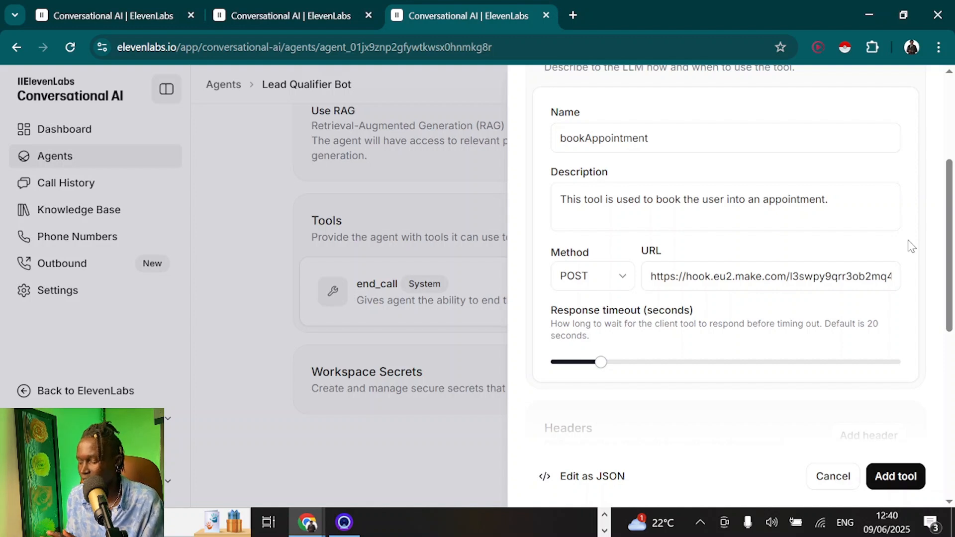
pyautogui.scroll(-5, 751, 334)
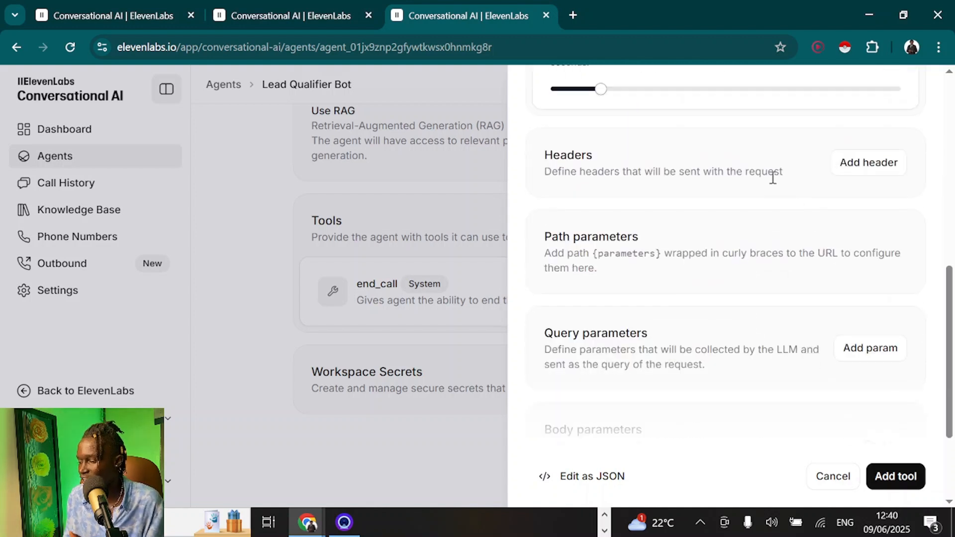
pyautogui.scroll(-3, 794, 277)
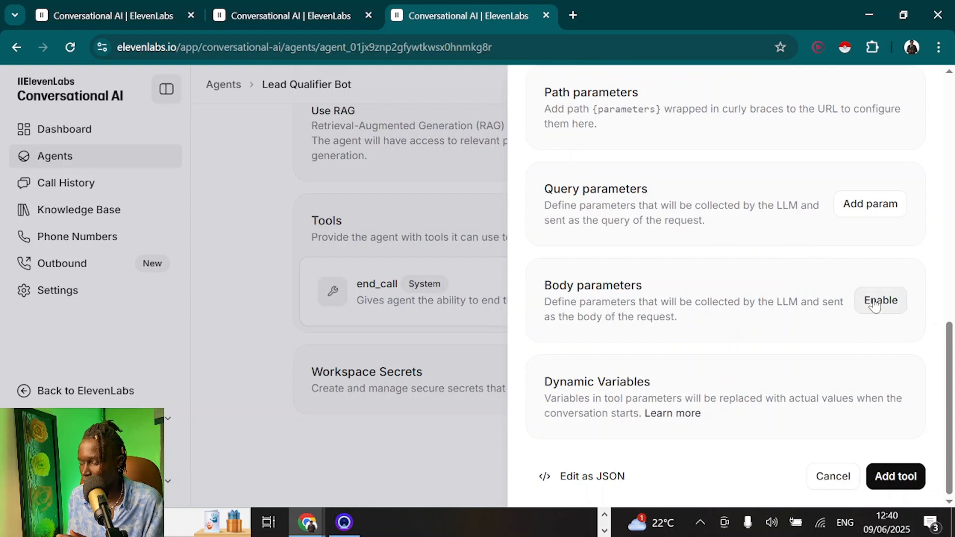
pyautogui.click(875, 304)
pyautogui.scroll(-2, 774, 300)
# Describe the body as extracting the user's full names, email, phone number and booking time
pyautogui.click(679, 289)
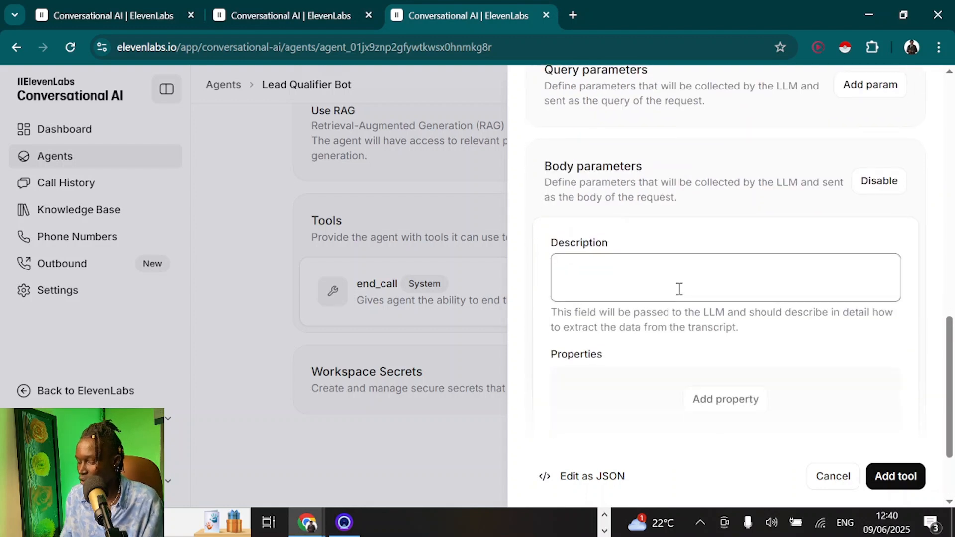
pyautogui.write('This')
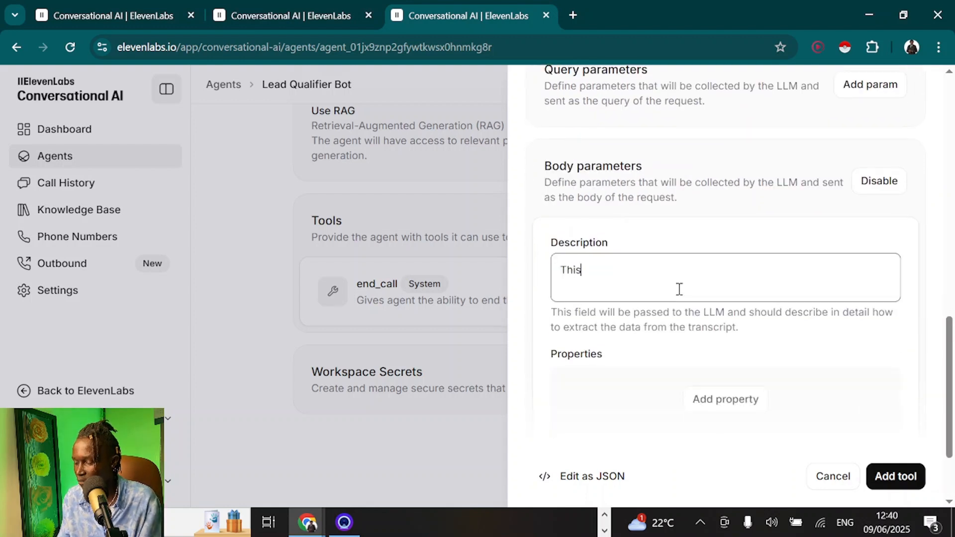
pyautogui.press('BackSpace')
pyautogui.press('BackSpace')
pyautogui.press('BackSpace')
pyautogui.press('BackSpace')
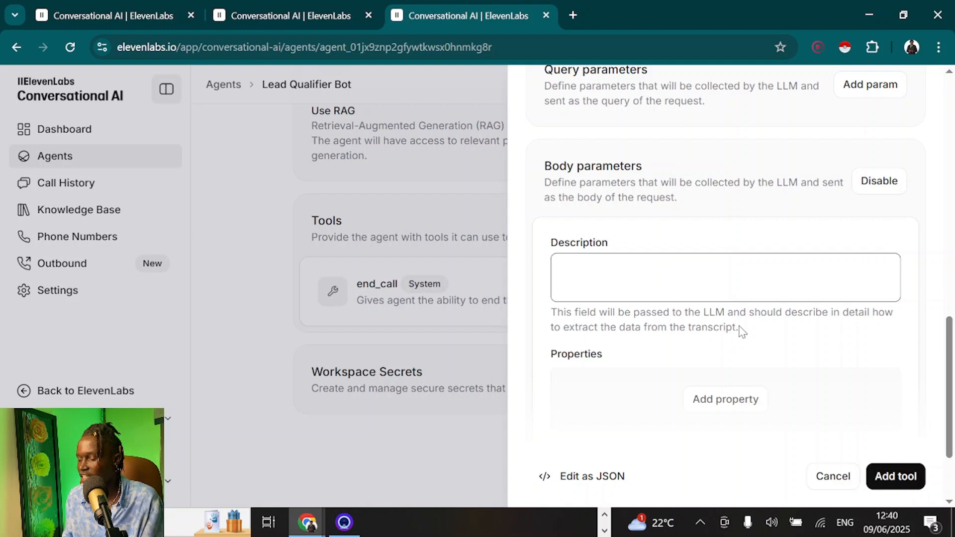
pyautogui.write('T')
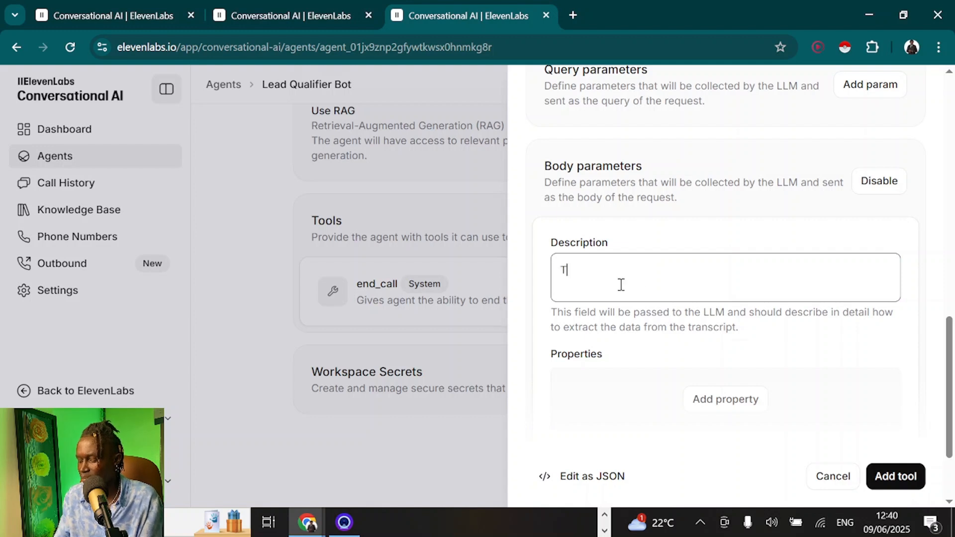
pyautogui.write('xtra')
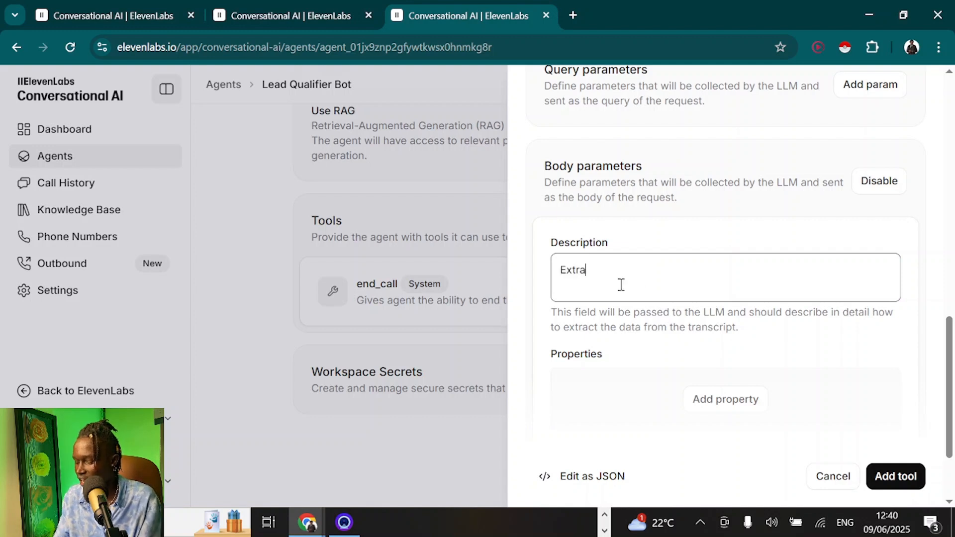
pyautogui.write("ct the user's full names, email, ")
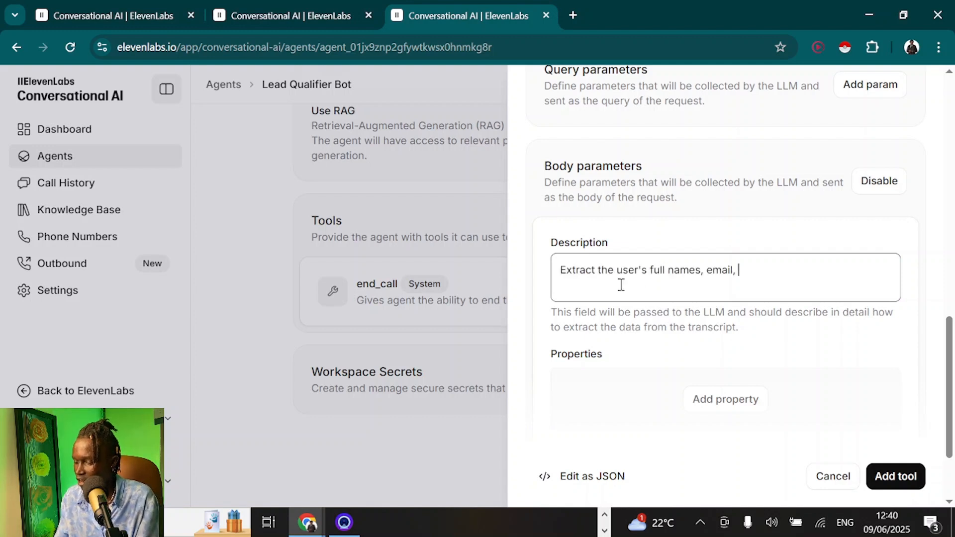
pyautogui.write('phone number, and booking time.')
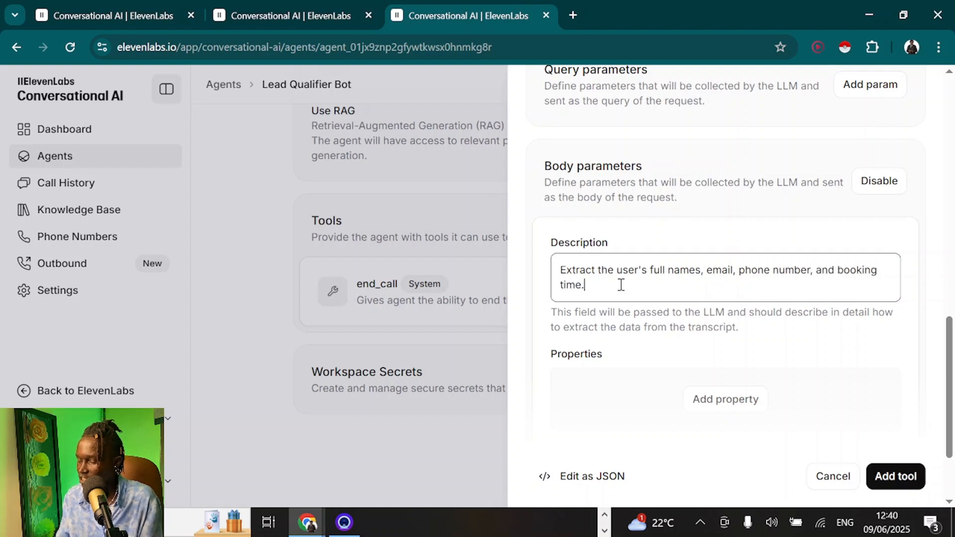
pyautogui.scroll(-2, 621, 285)
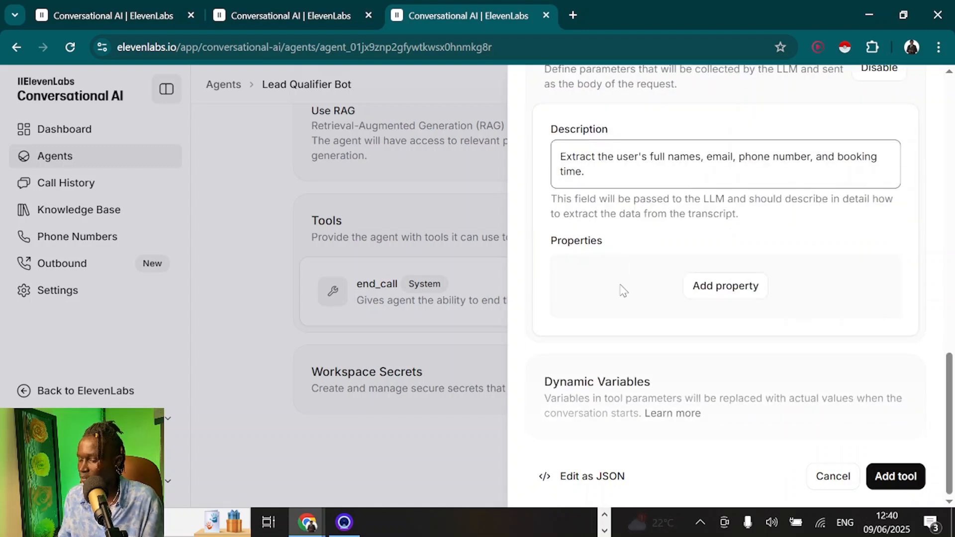
pyautogui.click(567, 222)
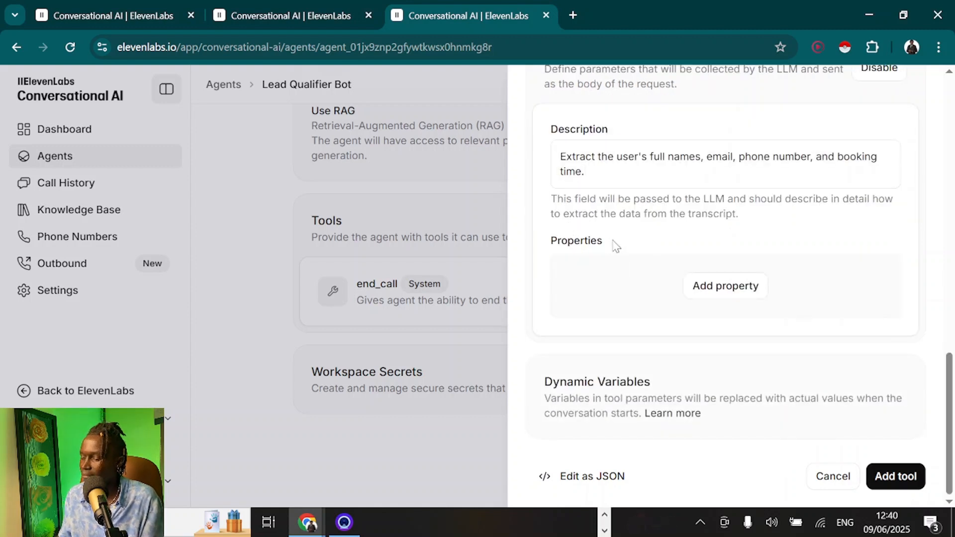
pyautogui.click(708, 285)
# Add body properties customerName and customerEmail, described as the customer's name and email address
pyautogui.scroll(-1, 708, 284)
pyautogui.click(726, 239)
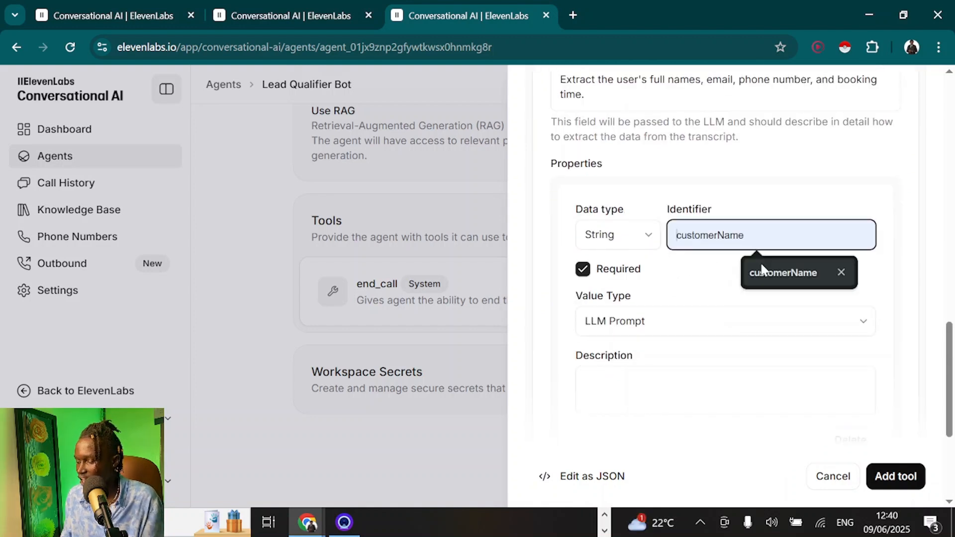
pyautogui.click(761, 266)
pyautogui.click(618, 378)
pyautogui.write("This is the customer's name.")
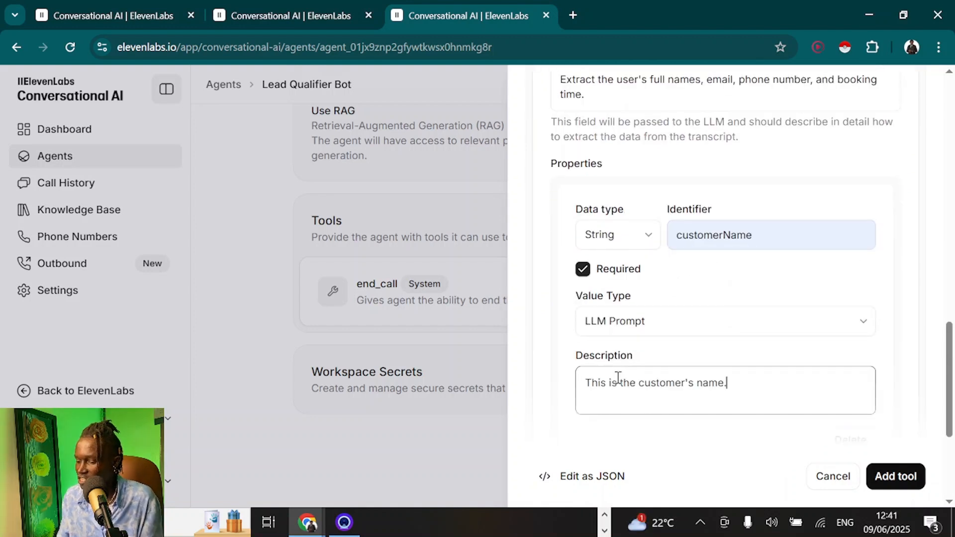
pyautogui.scroll(-2, 629, 363)
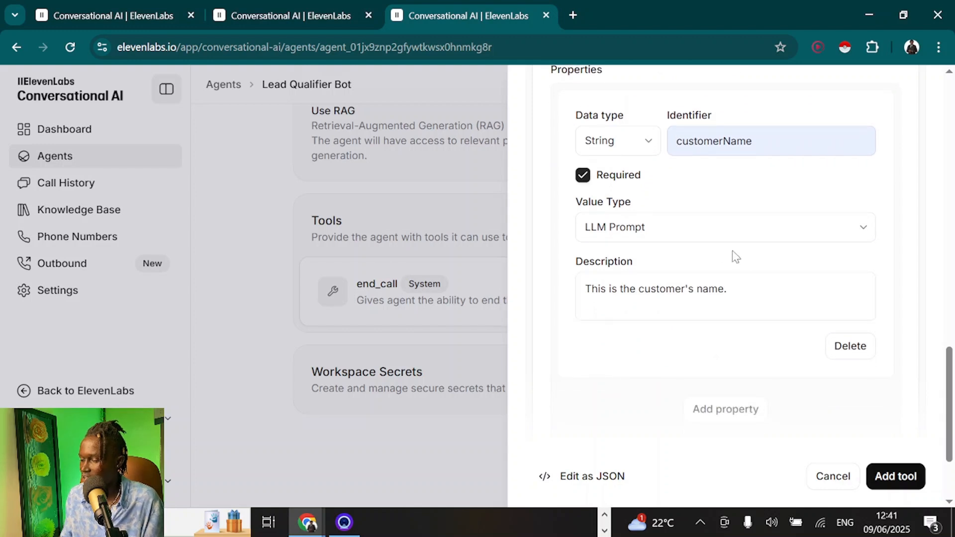
pyautogui.click(734, 405)
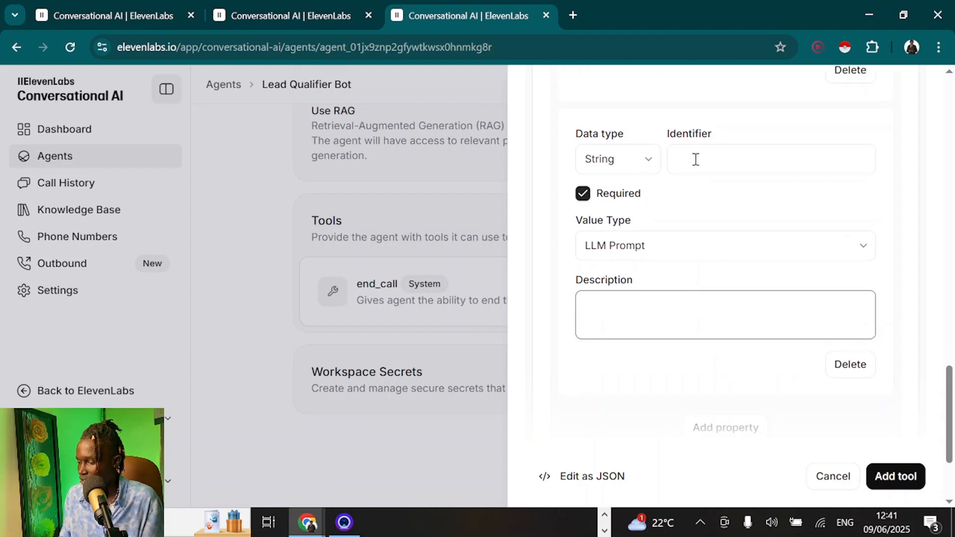
pyautogui.click(696, 155)
pyautogui.click(772, 211)
pyautogui.click(656, 336)
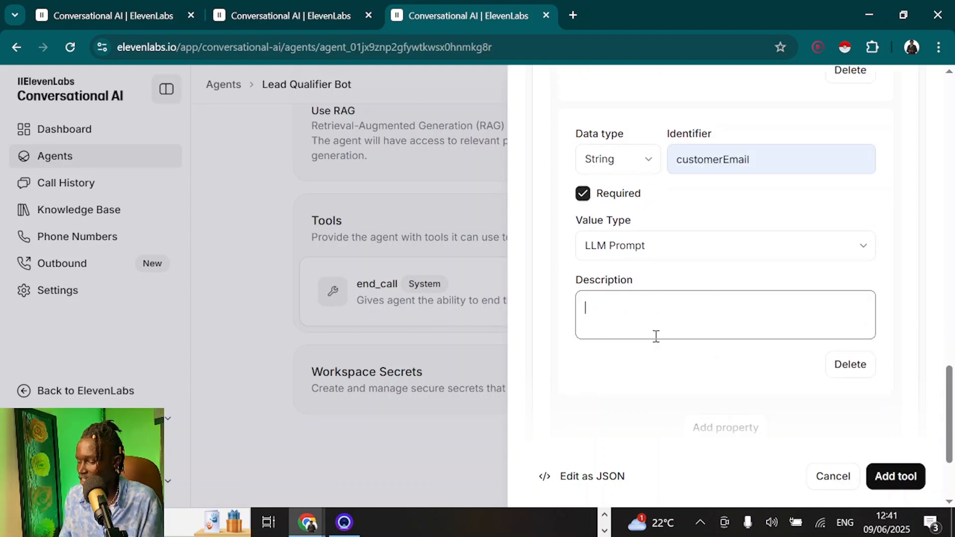
pyautogui.write("This is the customer's email address.")
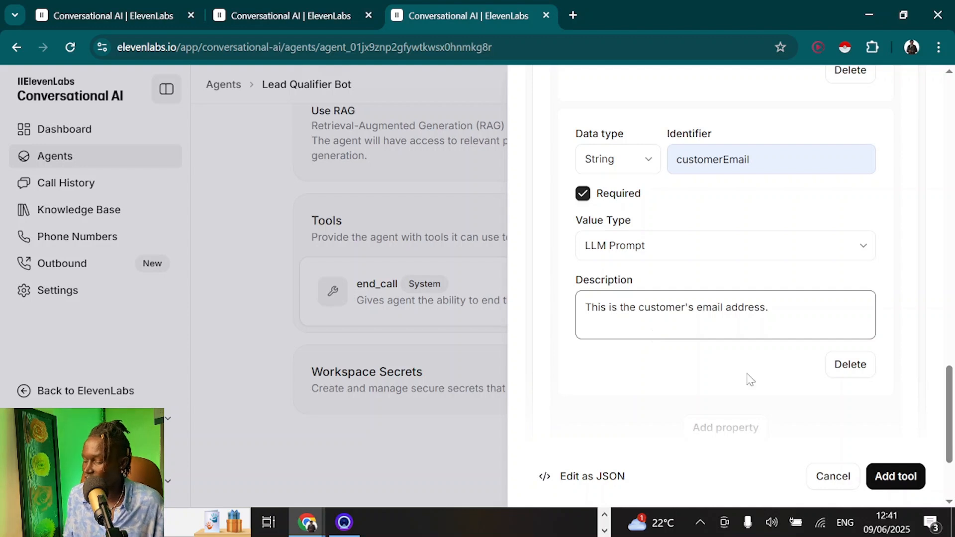
# Add two more body properties with identifiers customerPhone and callSummary
pyautogui.click(734, 423)
pyautogui.click(691, 149)
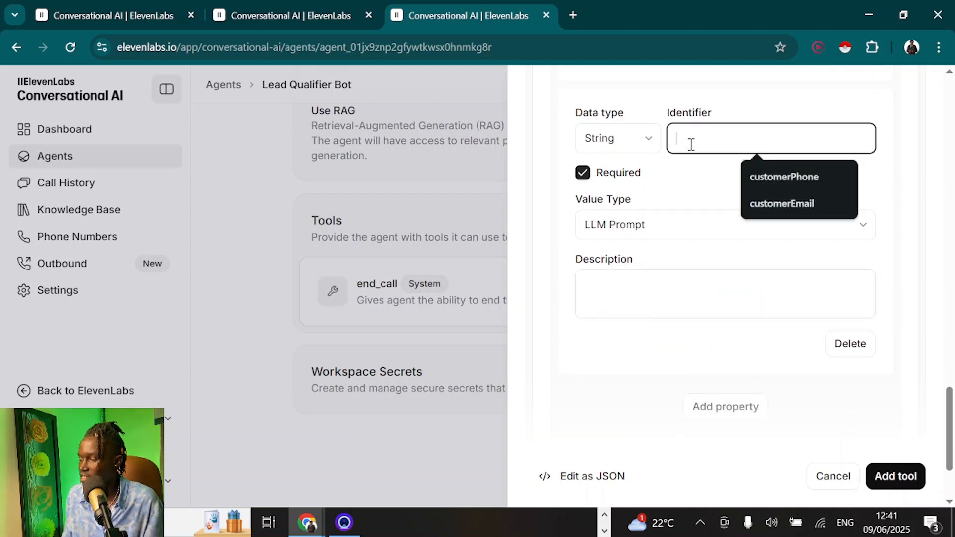
pyautogui.click(780, 178)
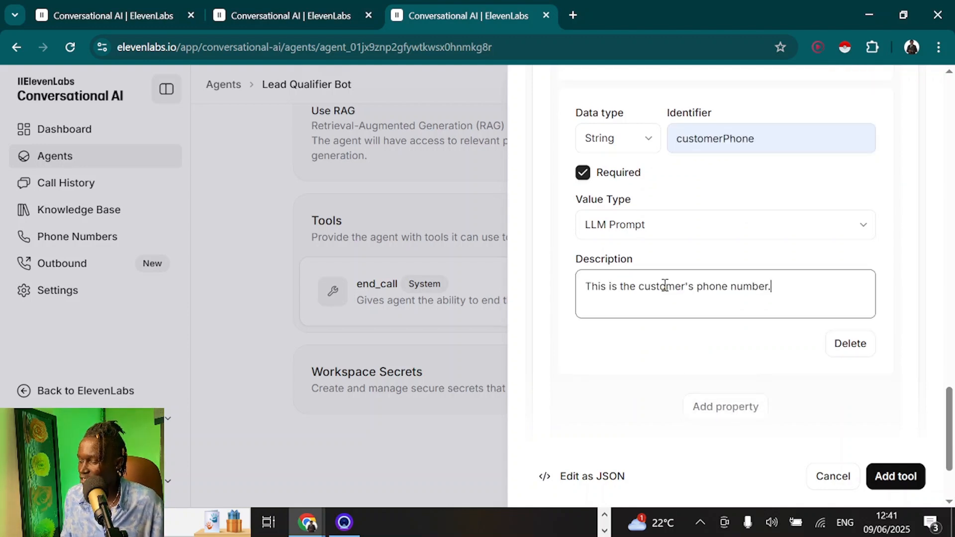
pyautogui.click(713, 140)
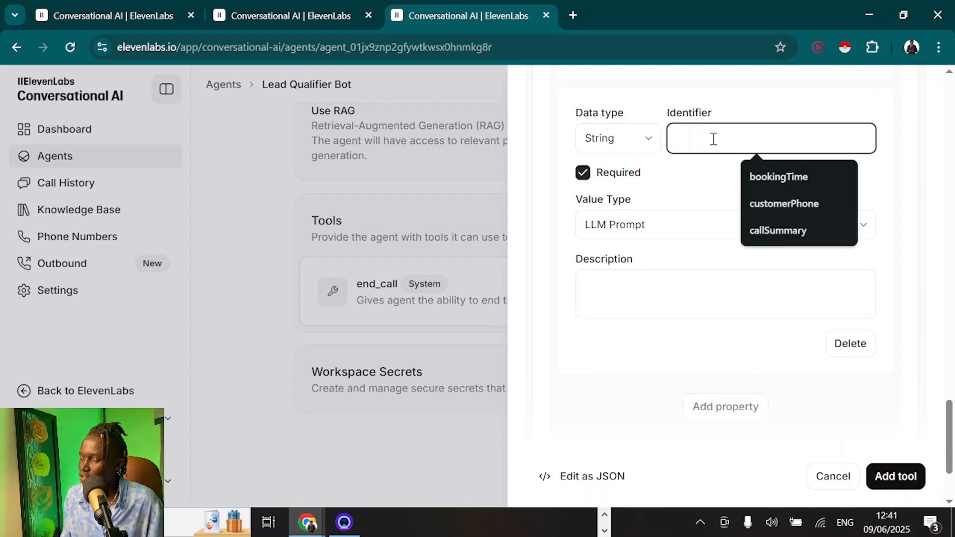
pyautogui.click(775, 240)
# Extend the body description to also include a summary of the customer's responses
pyautogui.scroll(8, 673, 294)
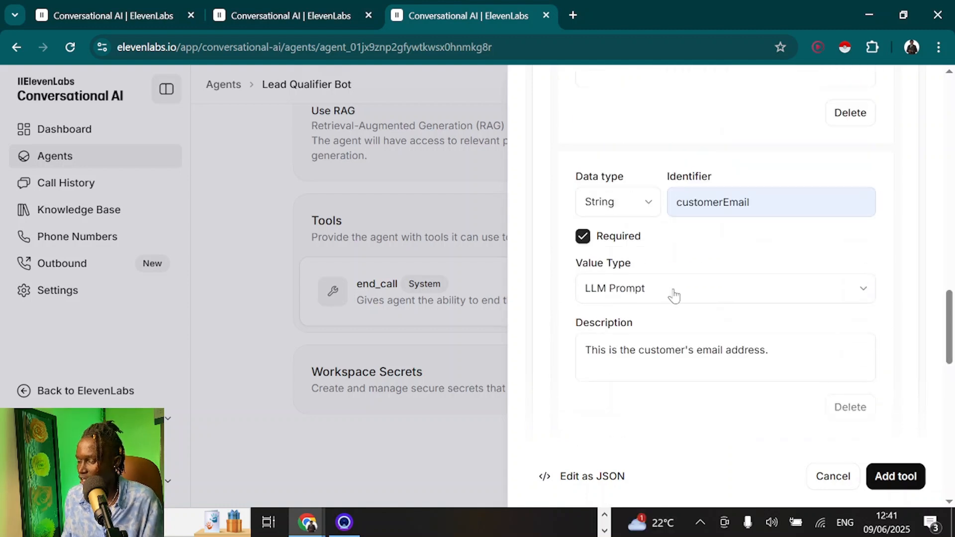
pyautogui.scroll(10, 674, 294)
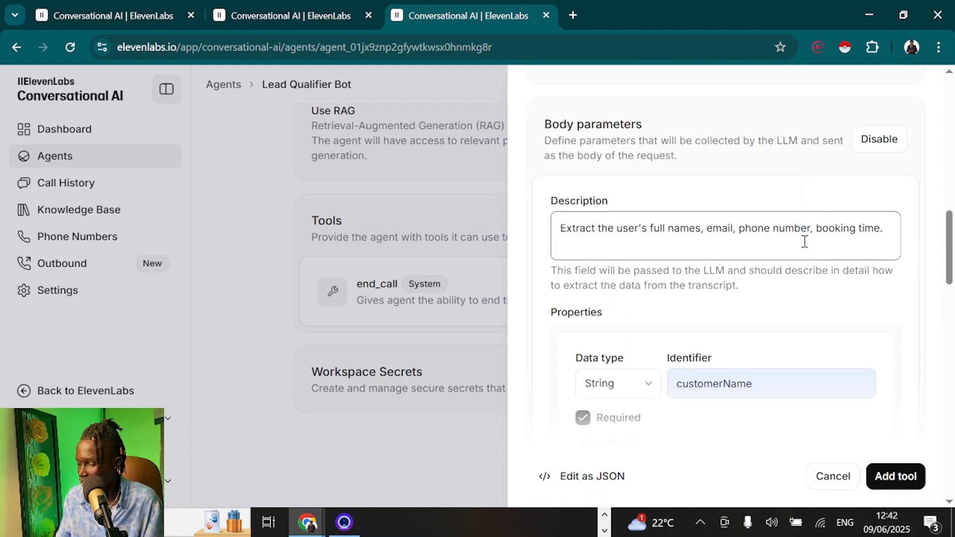
pyautogui.click(890, 228)
pyautogui.press('BackSpace')
pyautogui.write(", and summary of the customer's respones.")
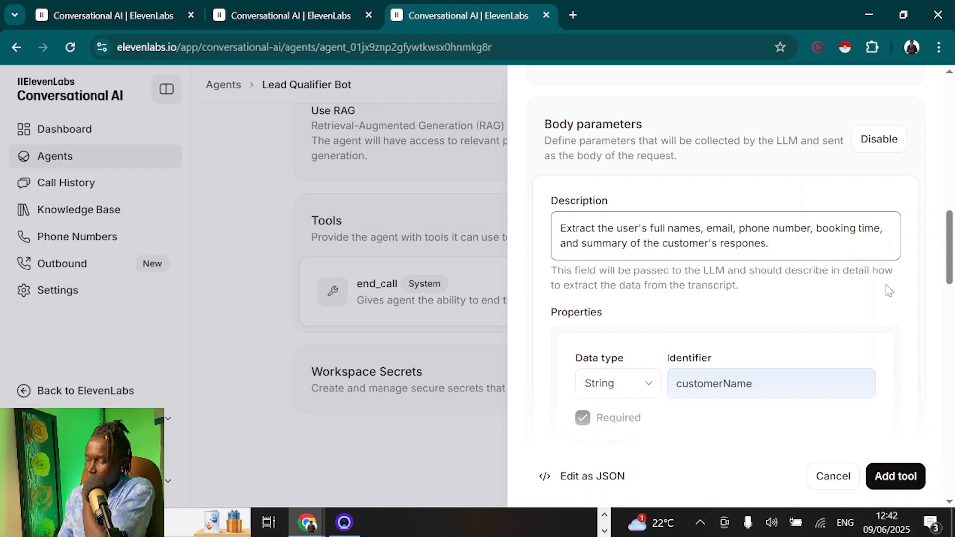
# Describe callSummary as the summary of lead qualification answers and save the bookAppointment tool
pyautogui.scroll(-10, 888, 293)
pyautogui.scroll(-2, 888, 293)
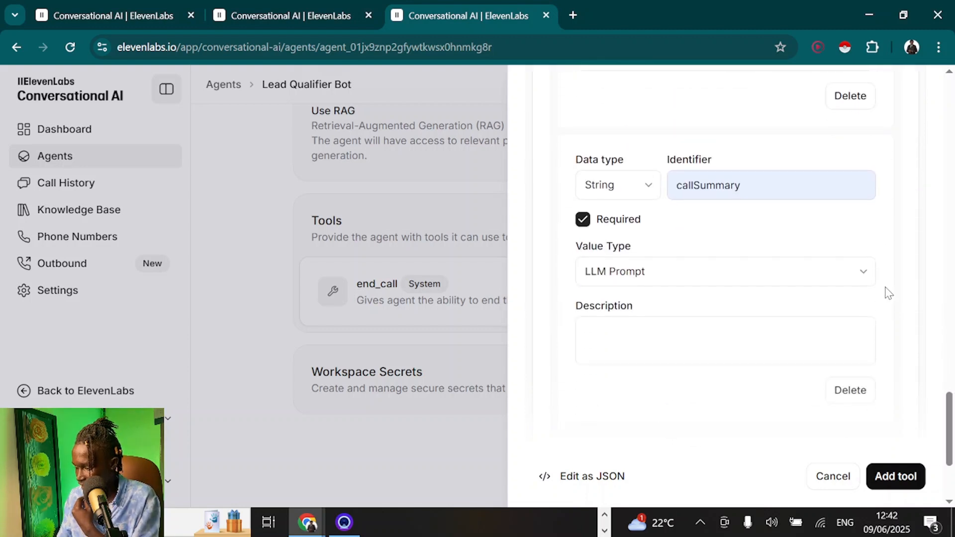
pyautogui.click(629, 330)
pyautogui.scroll(-1, 628, 330)
pyautogui.write("This is the summary of the customer's responses to the lead qualification questions.")
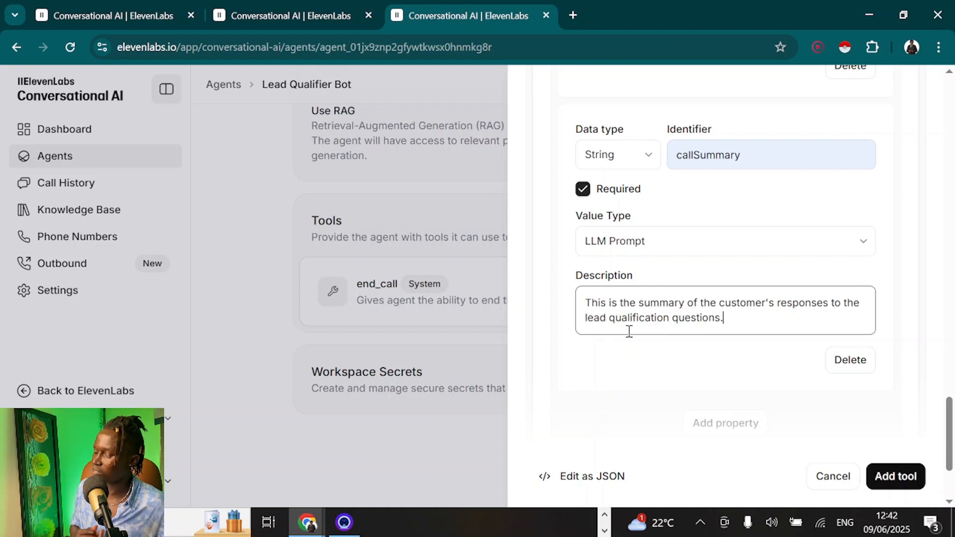
pyautogui.click(631, 374)
pyautogui.scroll(-3, 646, 343)
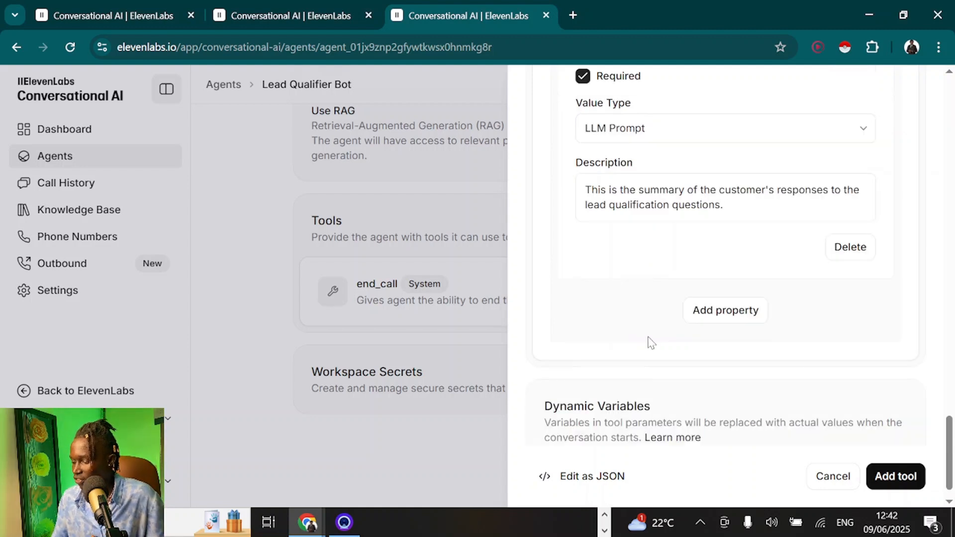
pyautogui.click(894, 475)
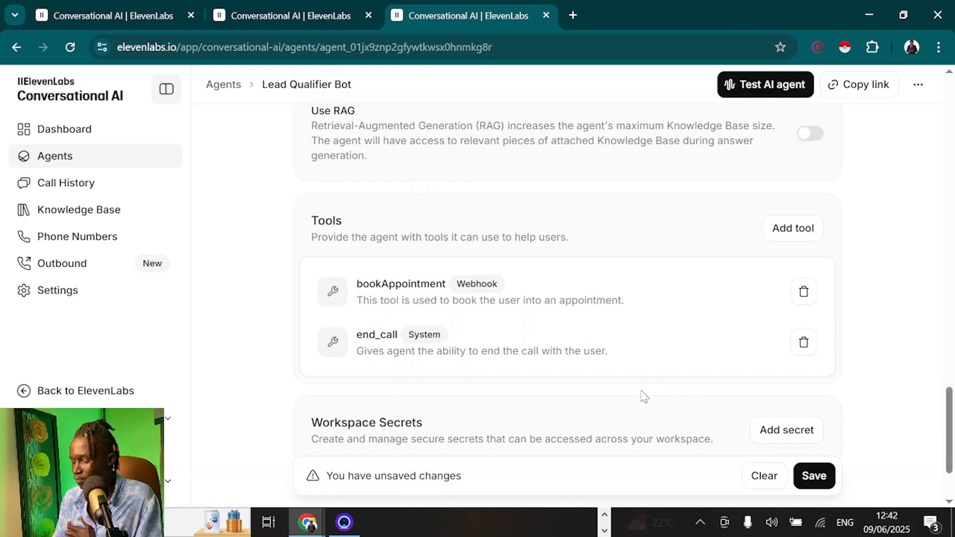
# Add a custom tool named saveCallInfo that saves an unqualified lead's call details
pyautogui.scroll(-1, 644, 397)
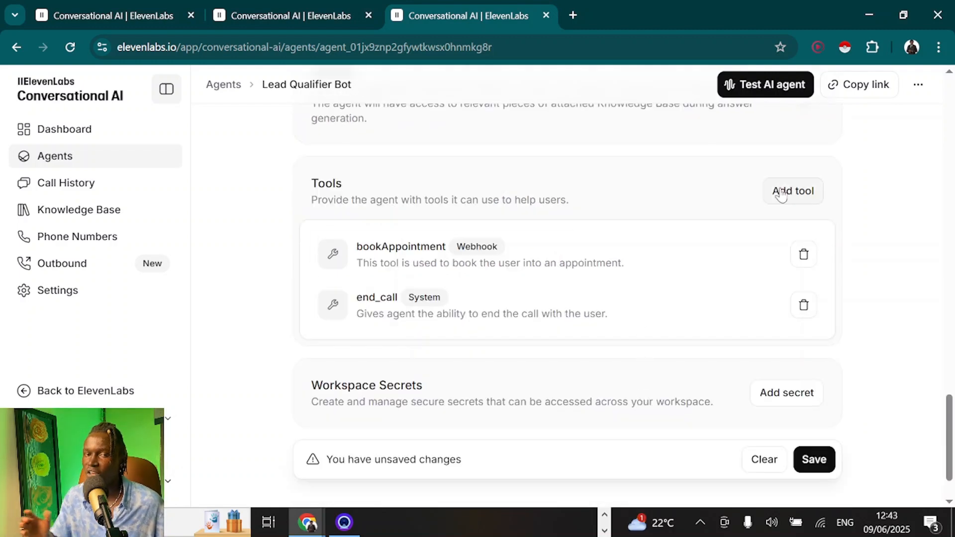
pyautogui.click(780, 194)
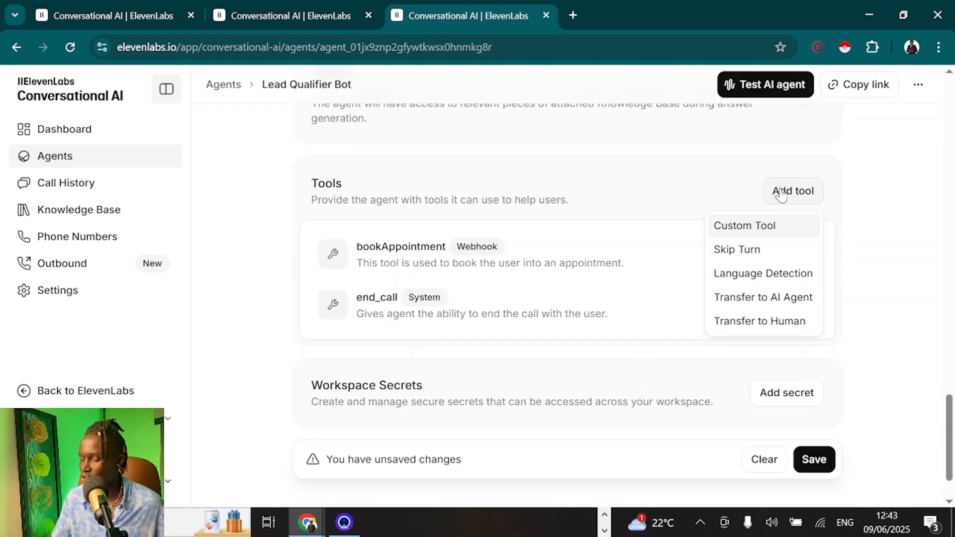
pyautogui.click(763, 226)
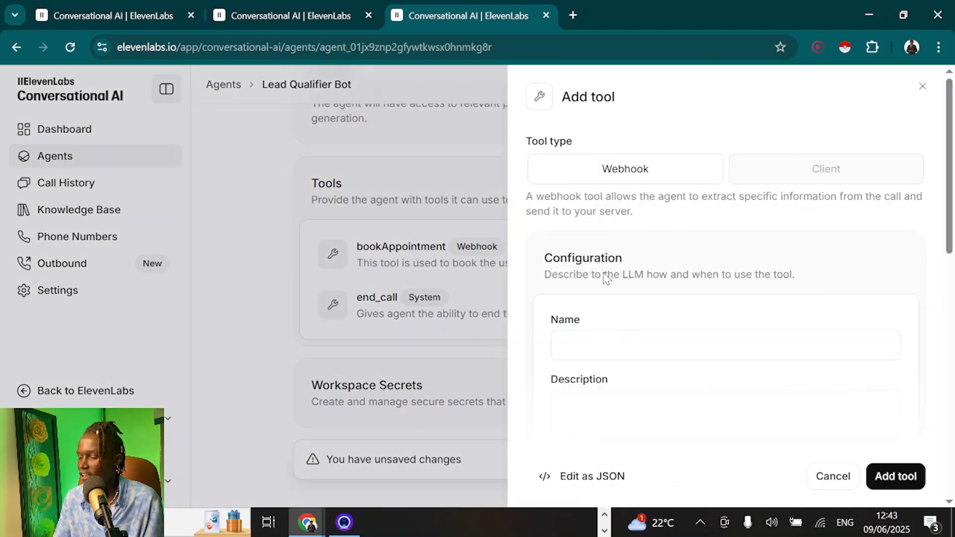
pyautogui.click(587, 337)
pyautogui.write('saveCallInfo')
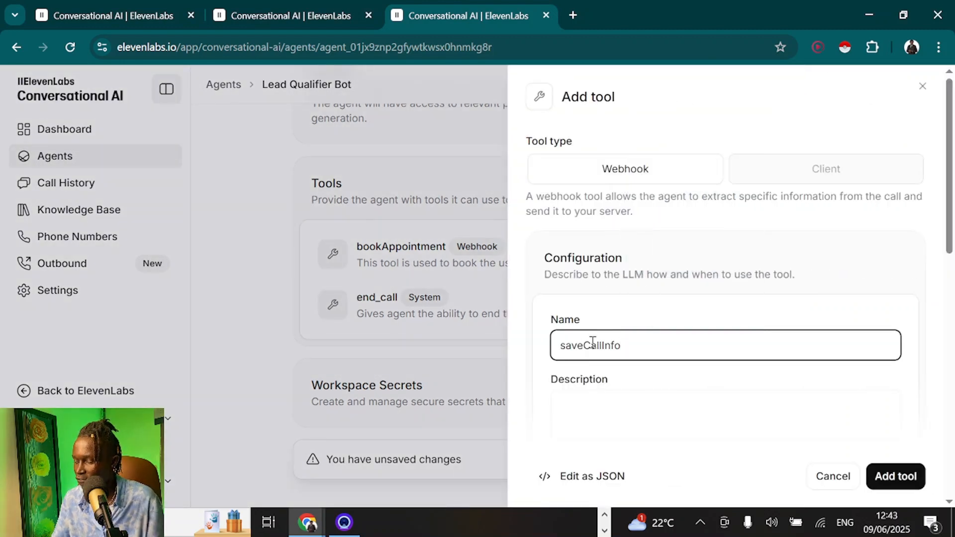
pyautogui.click(633, 410)
pyautogui.write('This tool i')
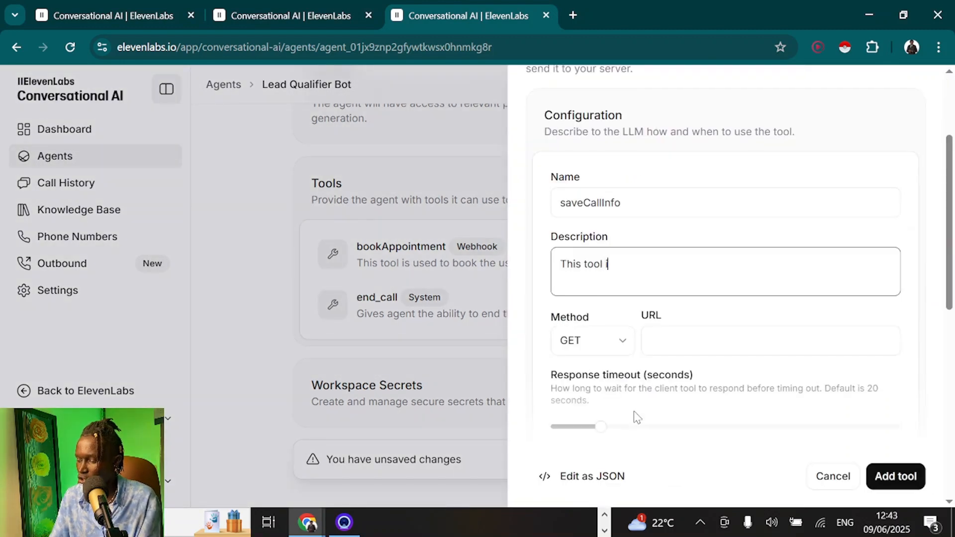
pyautogui.write('s used to save the call dea')
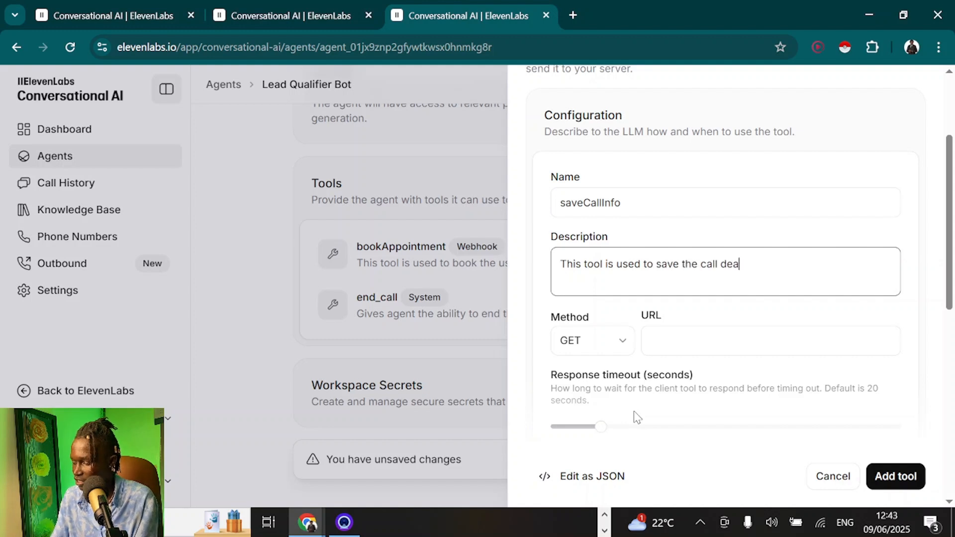
pyautogui.press('BackSpace')
pyautogui.write('tails of an unqualified lead.')
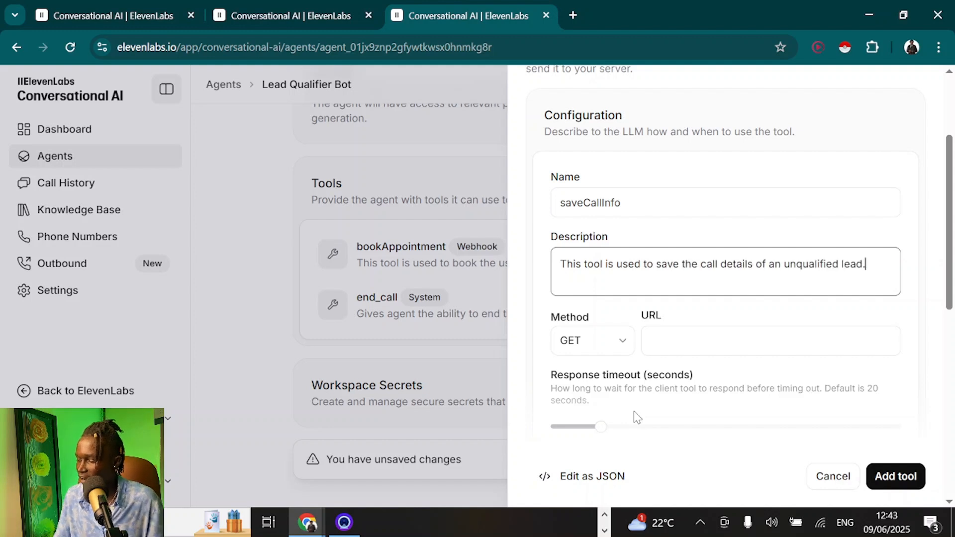
pyautogui.click(695, 331)
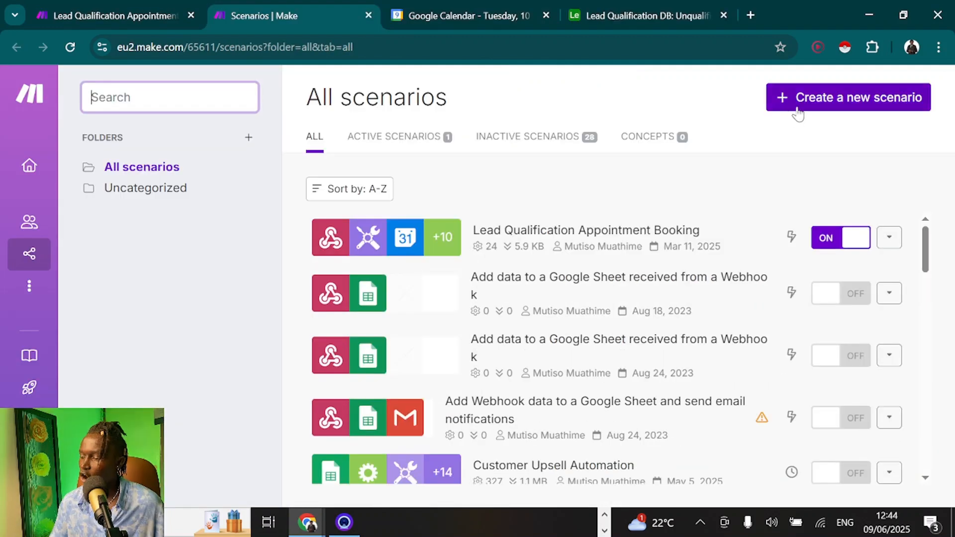
# Start a new empty Make scenario and save the Lead Qualification Appointment Booking scenario
pyautogui.click(803, 110)
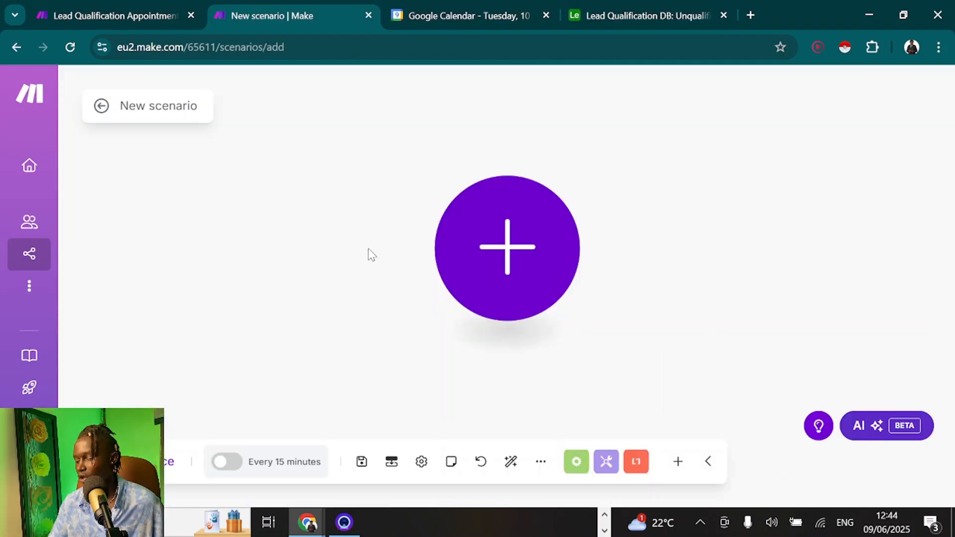
pyautogui.click(96, 4)
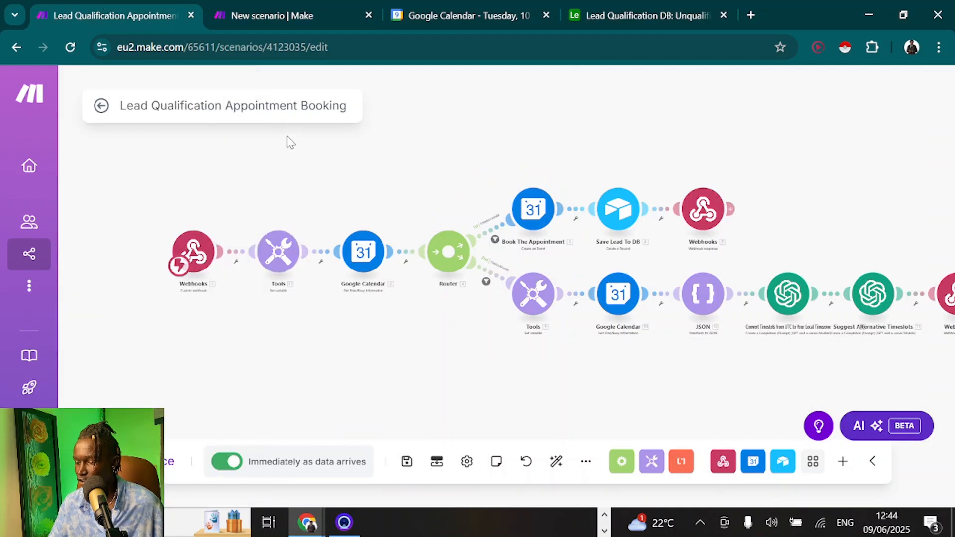
pyautogui.click(407, 469)
pyautogui.click(306, 7)
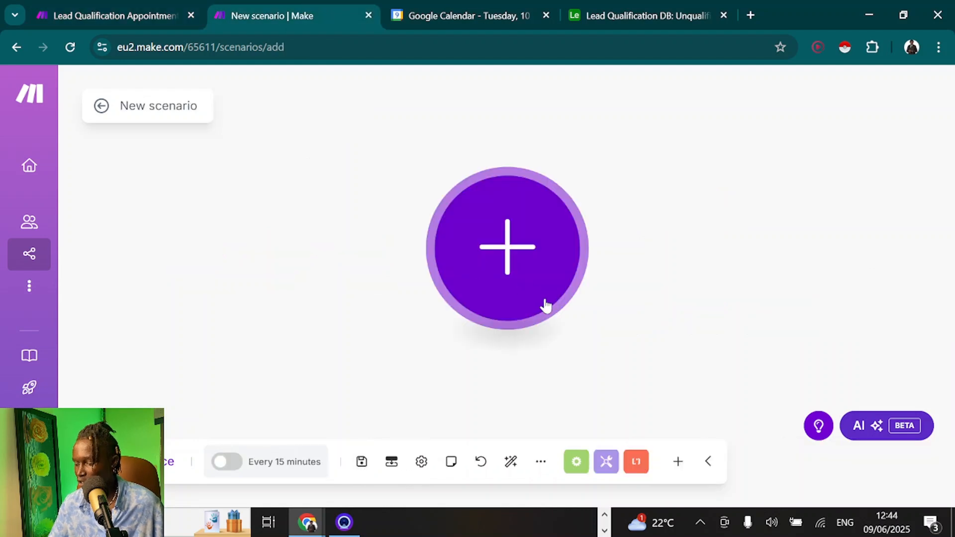
# Import the Save Unqualified Leads blueprint and create and save a new trigger webhook
pyautogui.click(540, 465)
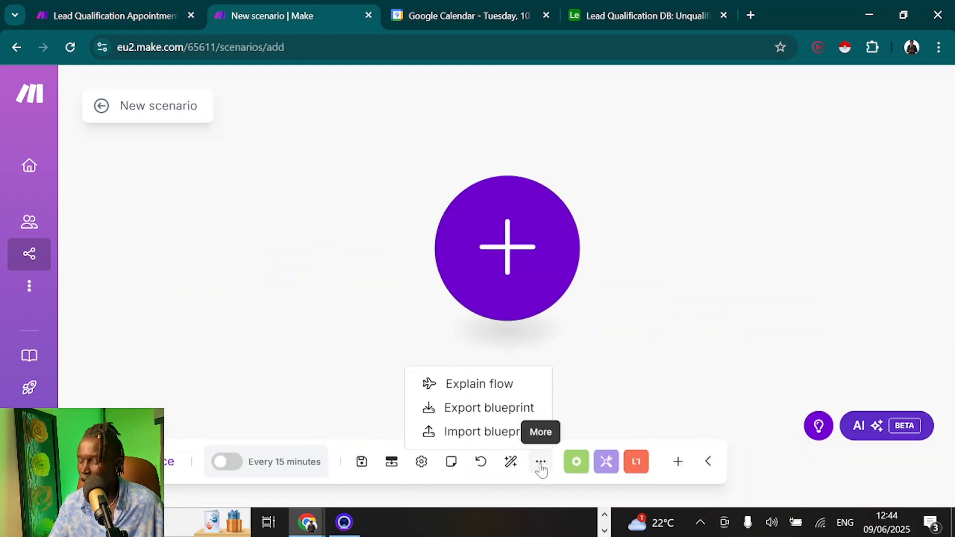
pyautogui.click(471, 433)
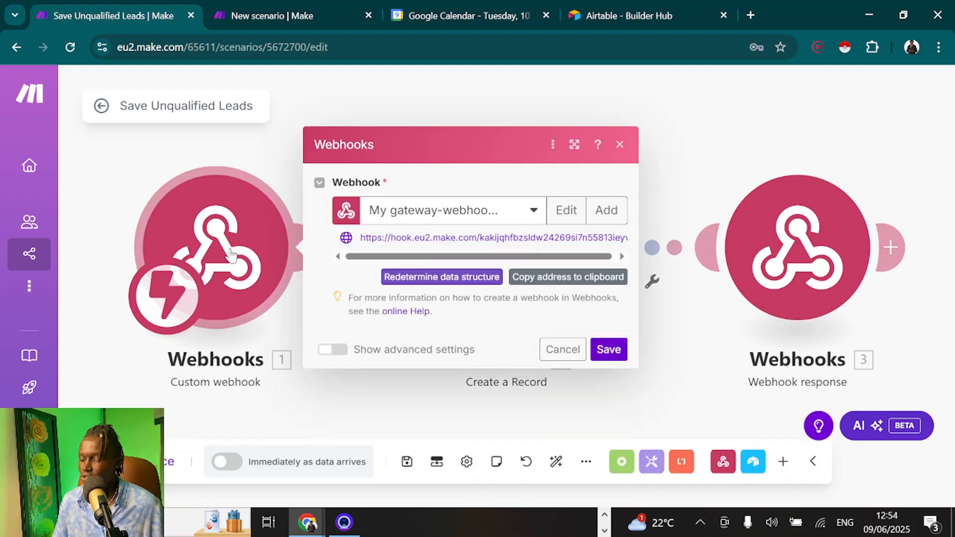
pyautogui.click(606, 211)
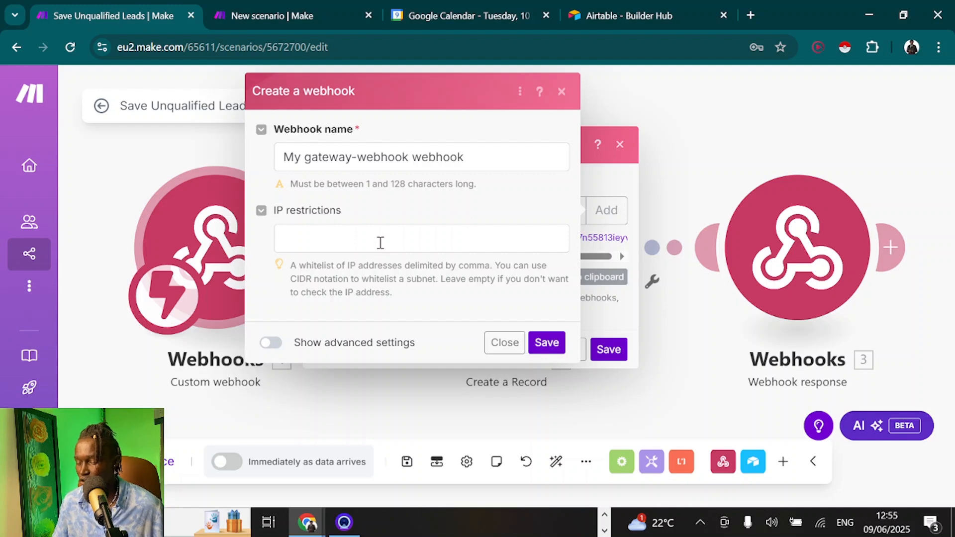
pyautogui.click(548, 343)
pyautogui.click(547, 278)
pyautogui.hotkey('alt', 'Tab')
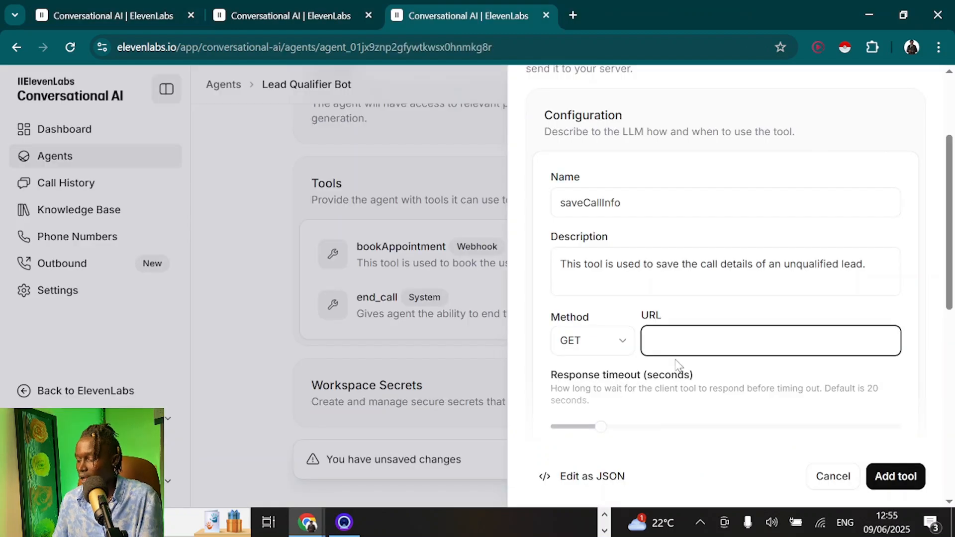
# Point saveCallInfo at the pasted Make webhook URL with POST, enabling body parameters with a pasted description
pyautogui.click(670, 345)
pyautogui.hotkey('ctrl', 'v')
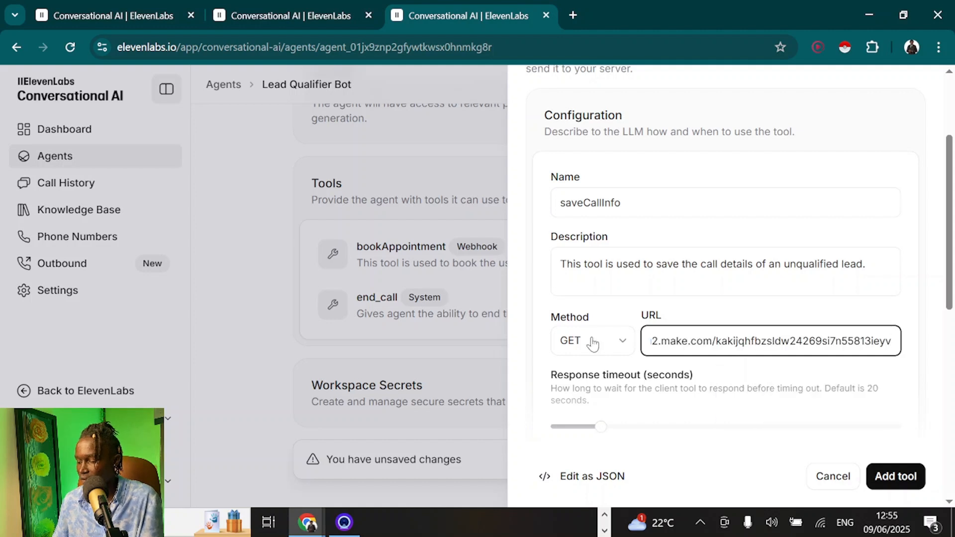
pyautogui.click(592, 340)
pyautogui.click(572, 397)
pyautogui.scroll(-8, 601, 348)
pyautogui.scroll(1, 600, 348)
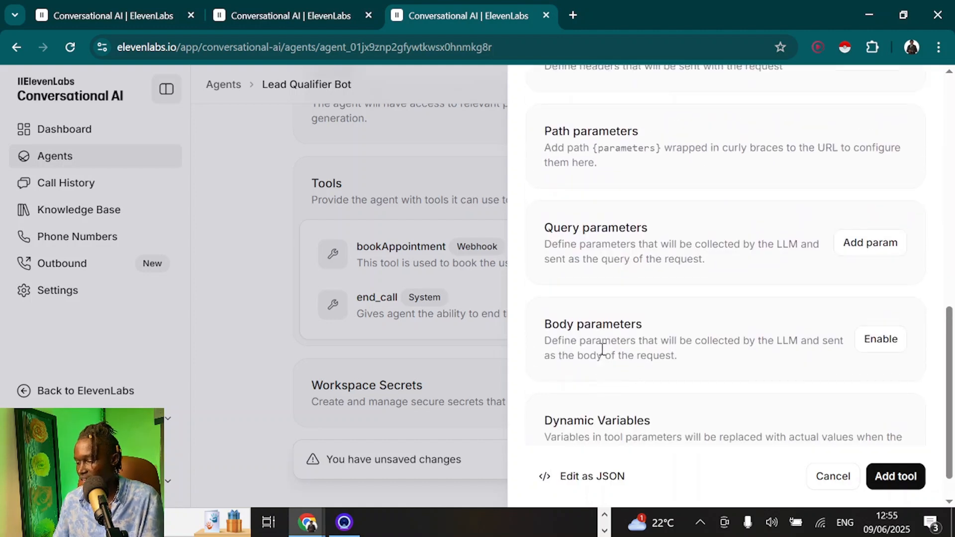
pyautogui.click(876, 341)
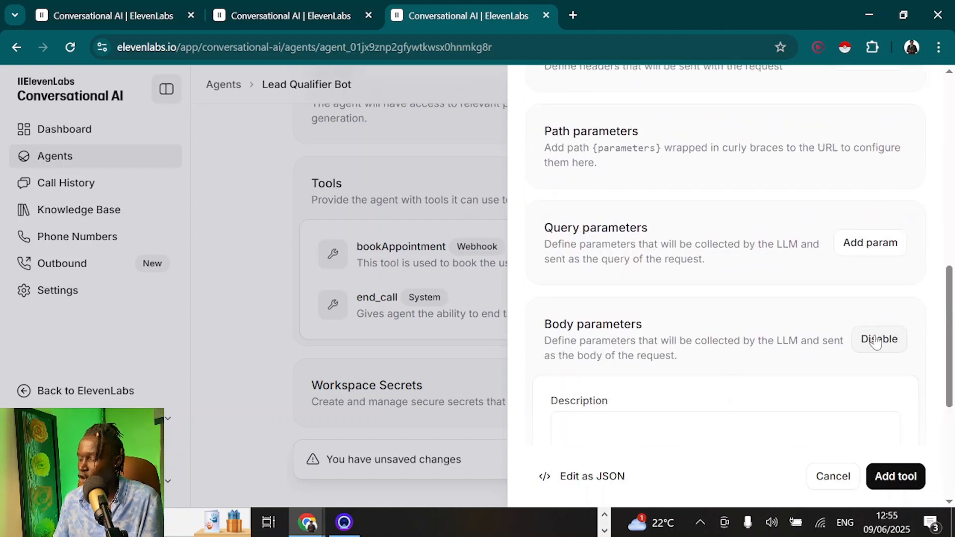
pyautogui.scroll(-3, 841, 338)
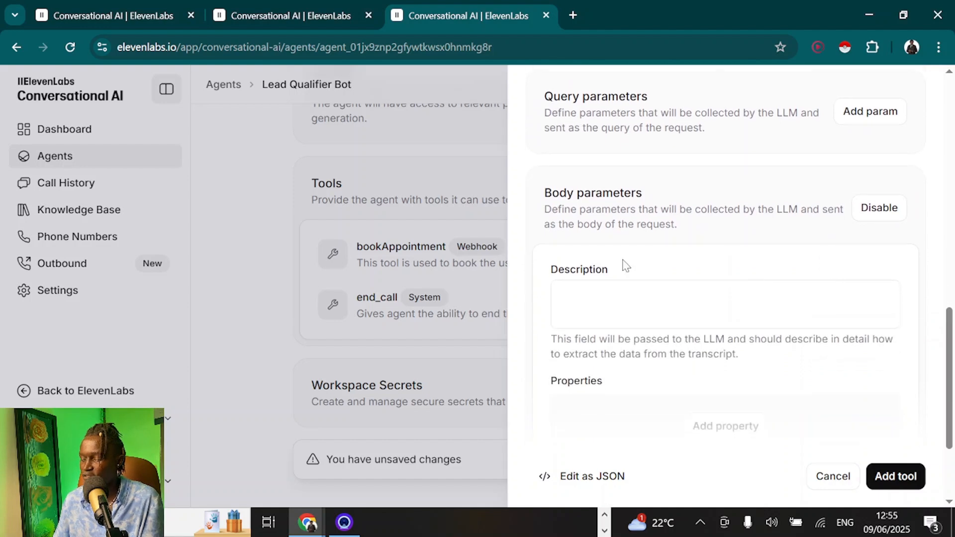
pyautogui.click(570, 290)
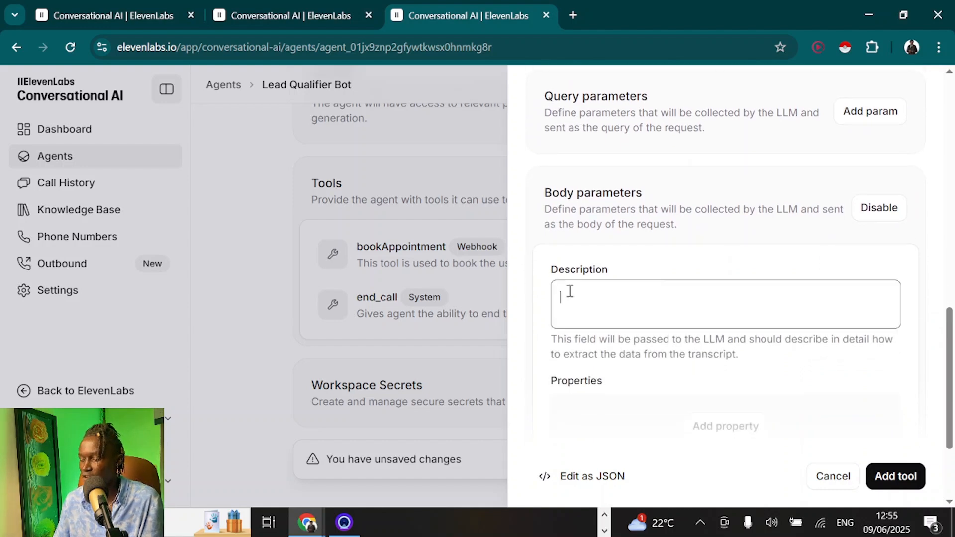
pyautogui.write("Extract the user's names, email, phone number, and call summary.")
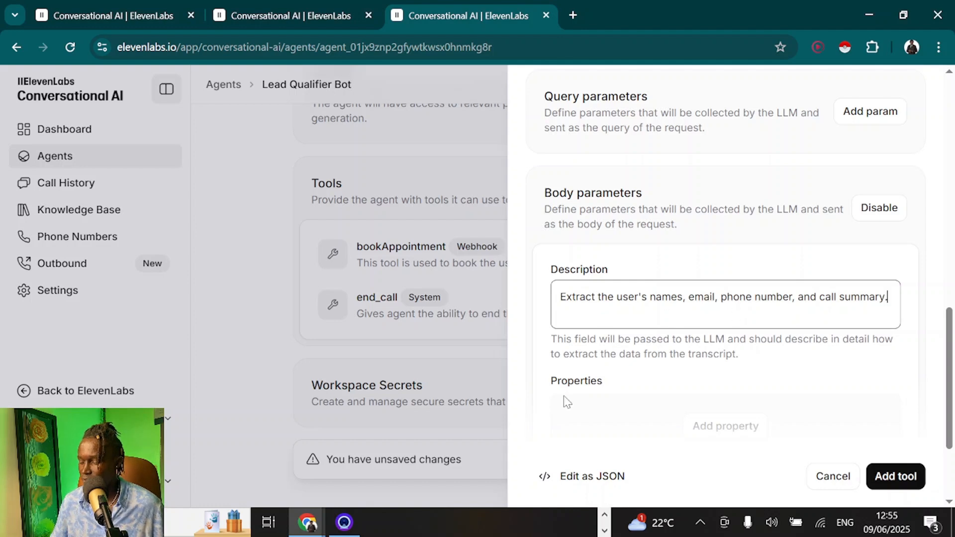
pyautogui.scroll(-2, 568, 402)
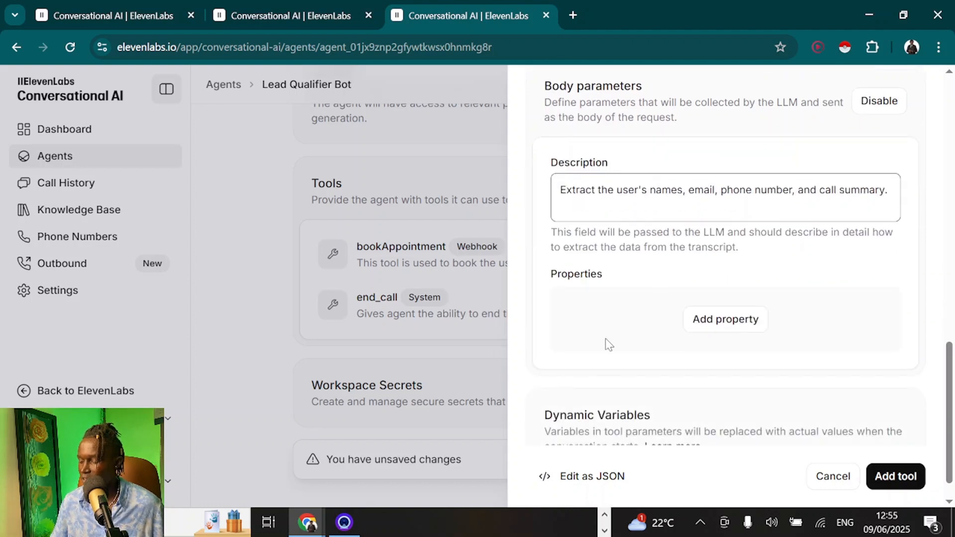
# Add body properties customerName and customerEmail, describing the email as "This is the customer's email"
pyautogui.click(715, 316)
pyautogui.click(753, 340)
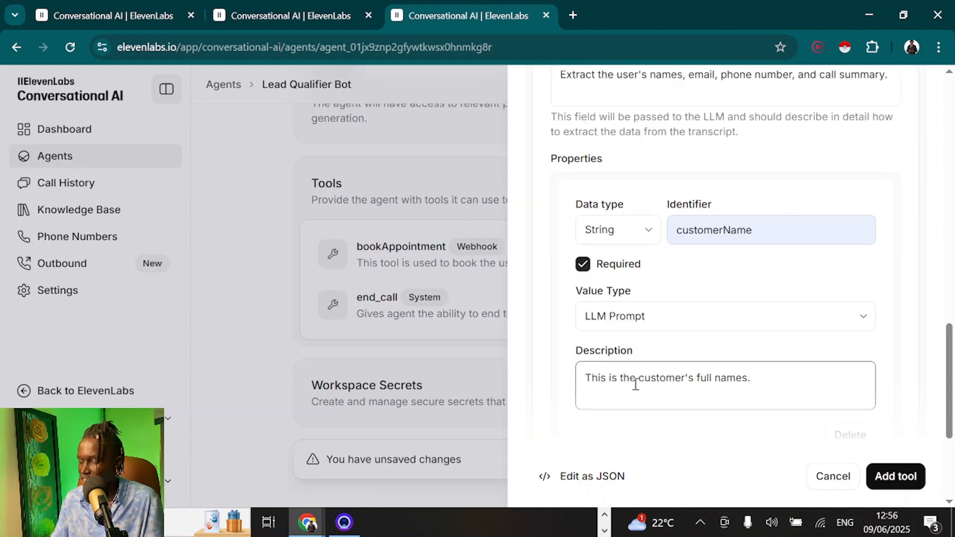
pyautogui.scroll(-2, 646, 388)
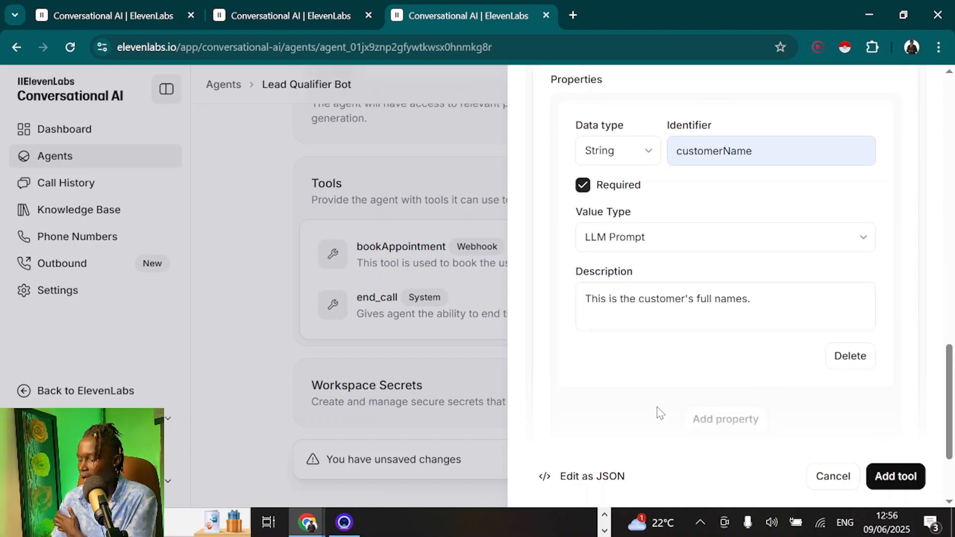
pyautogui.scroll(-2, 659, 409)
pyautogui.click(716, 327)
pyautogui.click(704, 366)
pyautogui.scroll(-3, 611, 377)
pyautogui.click(611, 382)
pyautogui.write("This is the customer's email")
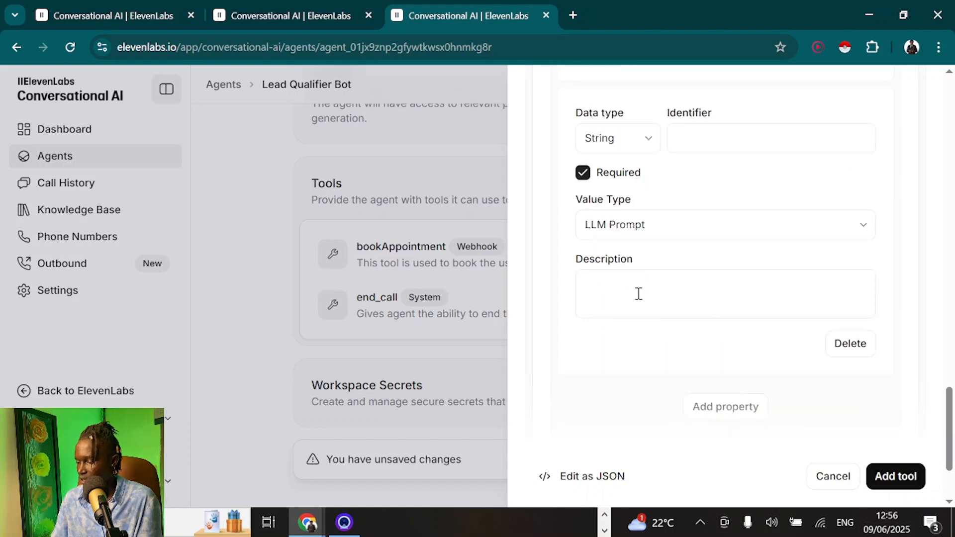
# Add customerPhone and callSummary properties, describing callSummary as a summary of lead qualification responses
pyautogui.scroll(1, 638, 294)
pyautogui.click(721, 172)
pyautogui.write('customerPhone')
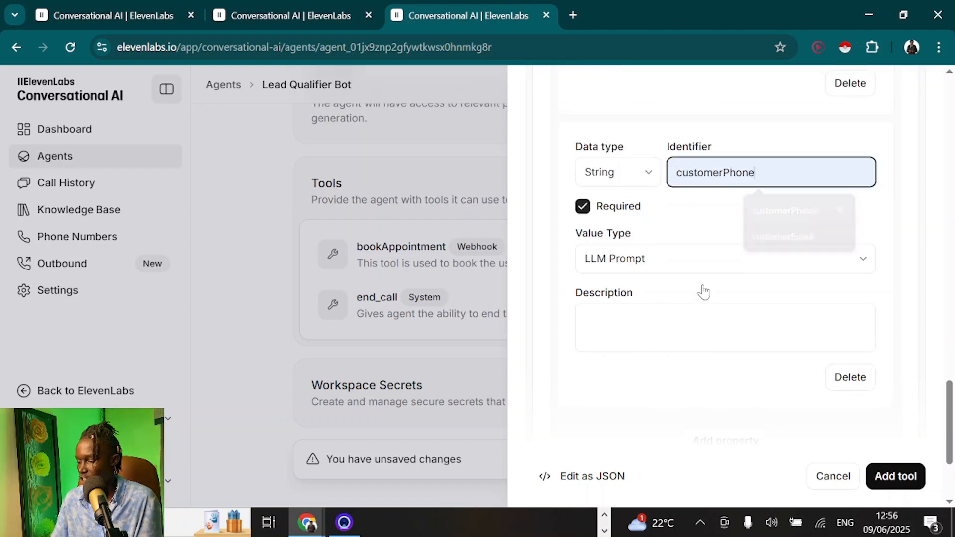
pyautogui.click(661, 311)
pyautogui.write("This is the customer's phone.")
pyautogui.scroll(-1, 722, 371)
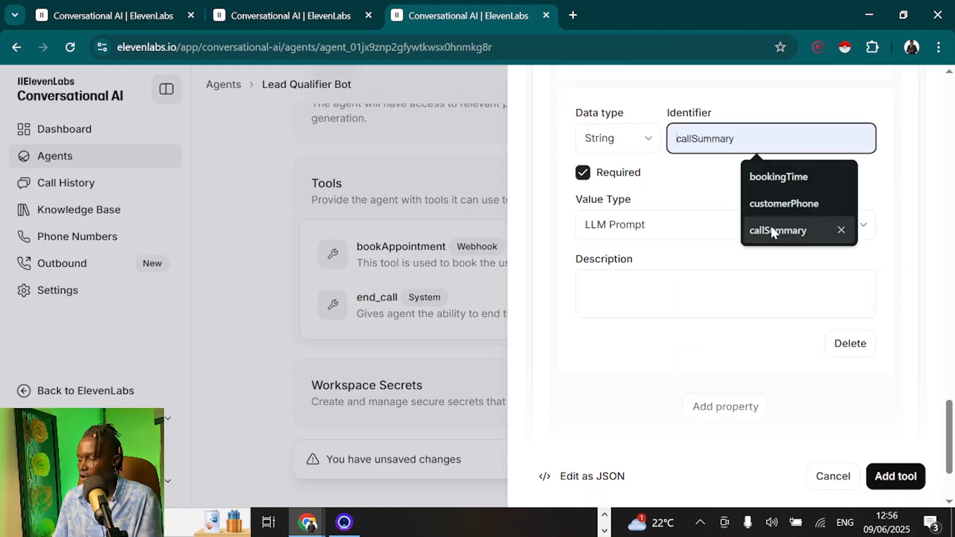
pyautogui.click(770, 226)
pyautogui.click(641, 281)
pyautogui.write("This is a summary of the user's responses to the lead qualification questions.")
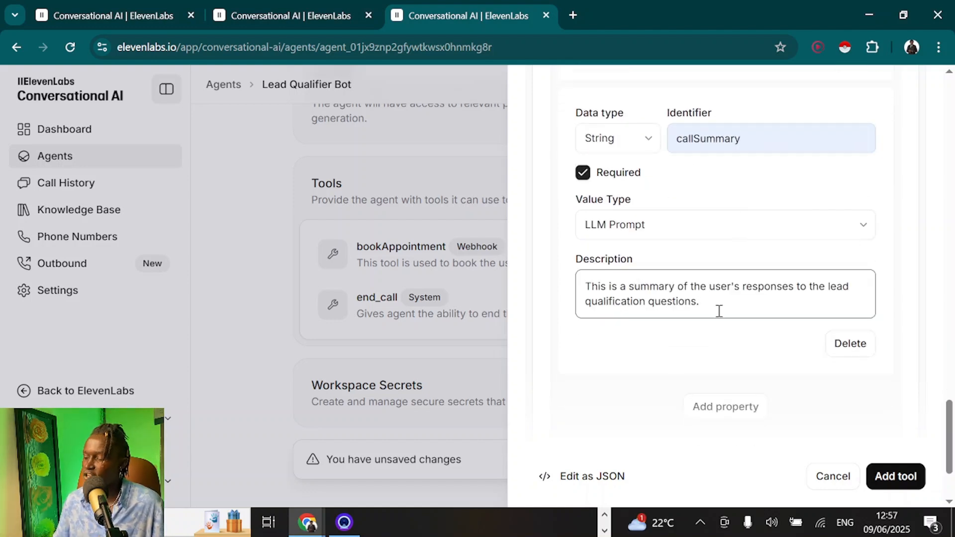
pyautogui.click(616, 330)
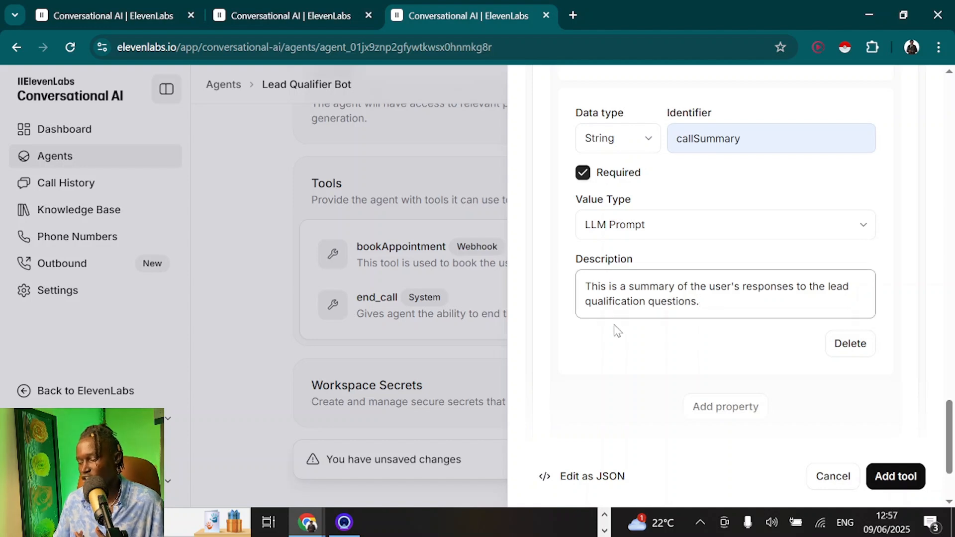
# Save the saveCallInfo tool, then check the bookingTime variable's Africa/Nairobi time zone in Make
pyautogui.click(895, 477)
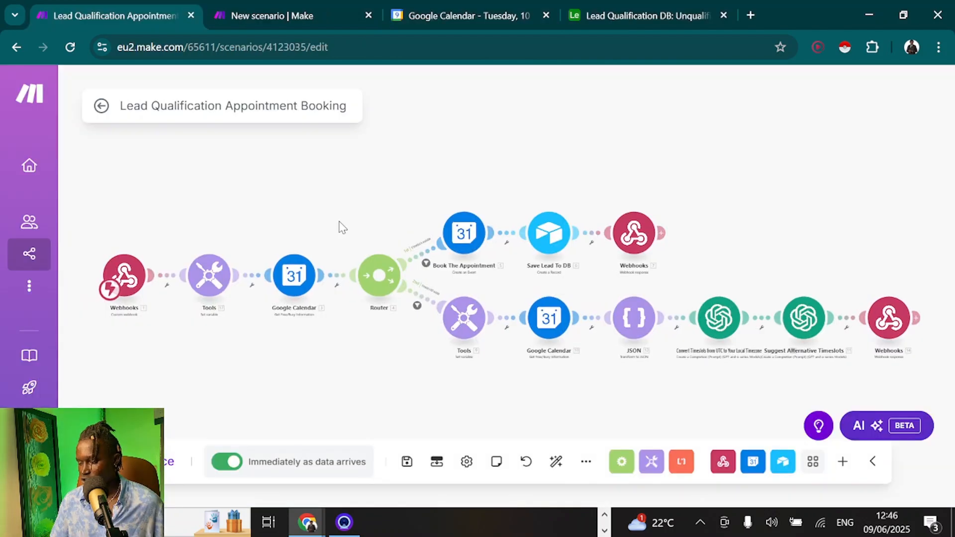
pyautogui.moveTo(342, 227); pyautogui.dragTo(340, 194)
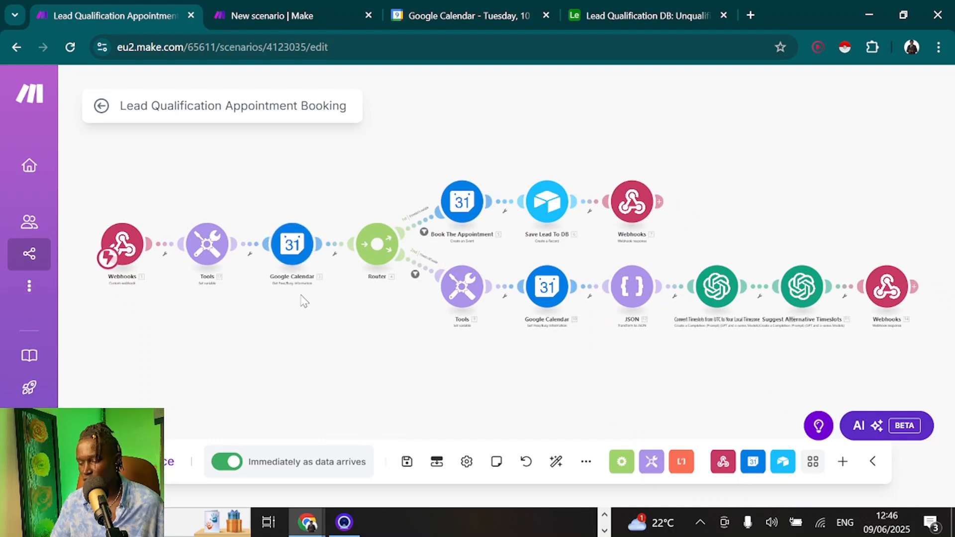
pyautogui.click(198, 256)
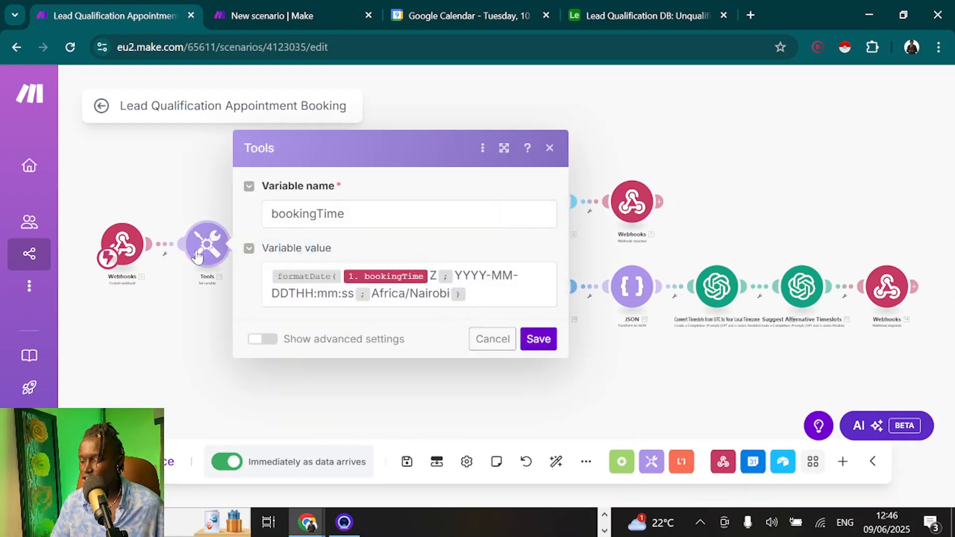
pyautogui.click(370, 293)
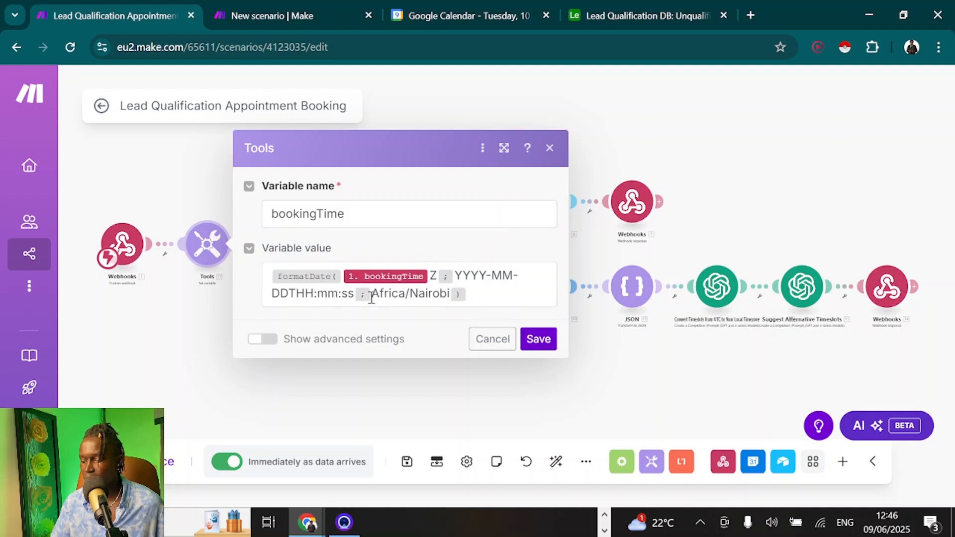
pyautogui.moveTo(371, 294); pyautogui.dragTo(451, 296)
pyautogui.click(476, 298)
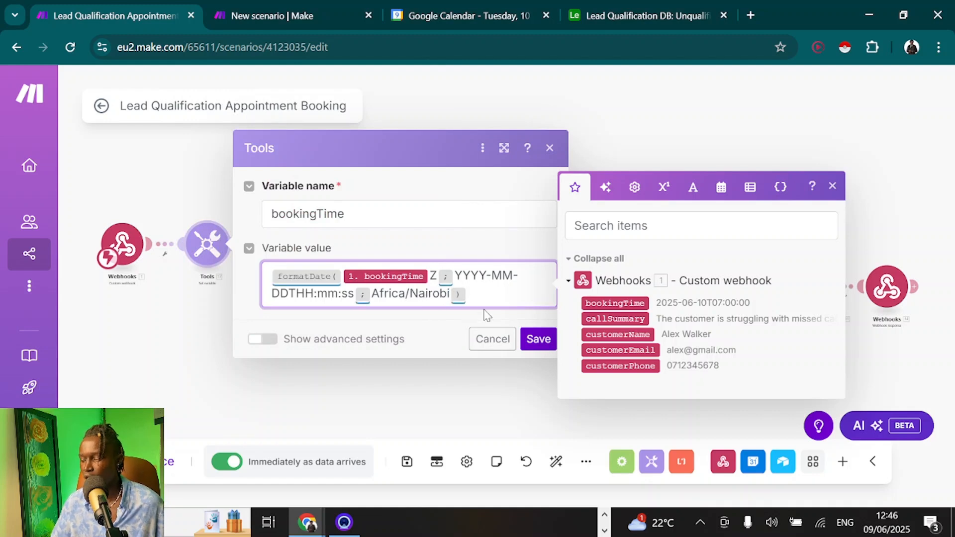
pyautogui.click(531, 341)
# Review the calendar free/busy check and the Book The Appointment event settings
pyautogui.click(293, 245)
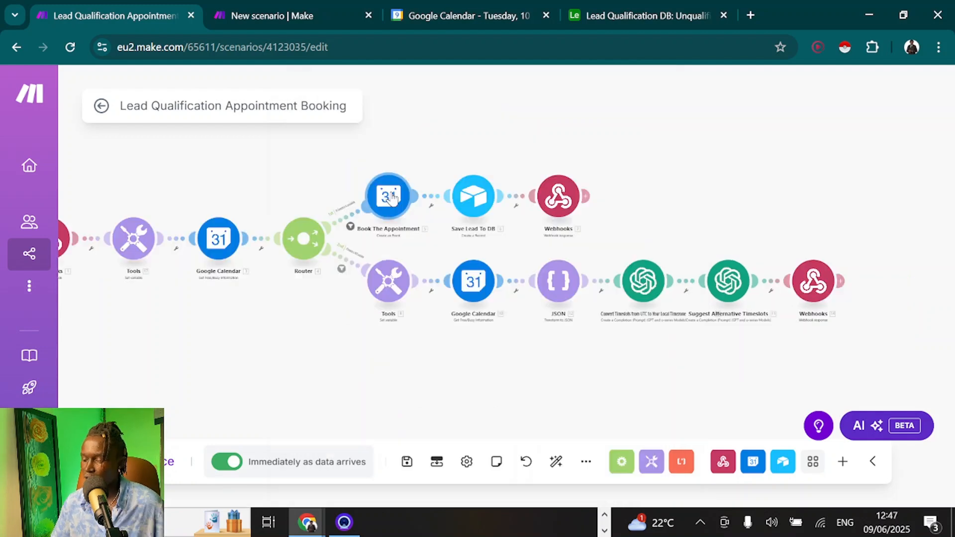
pyautogui.click(391, 195)
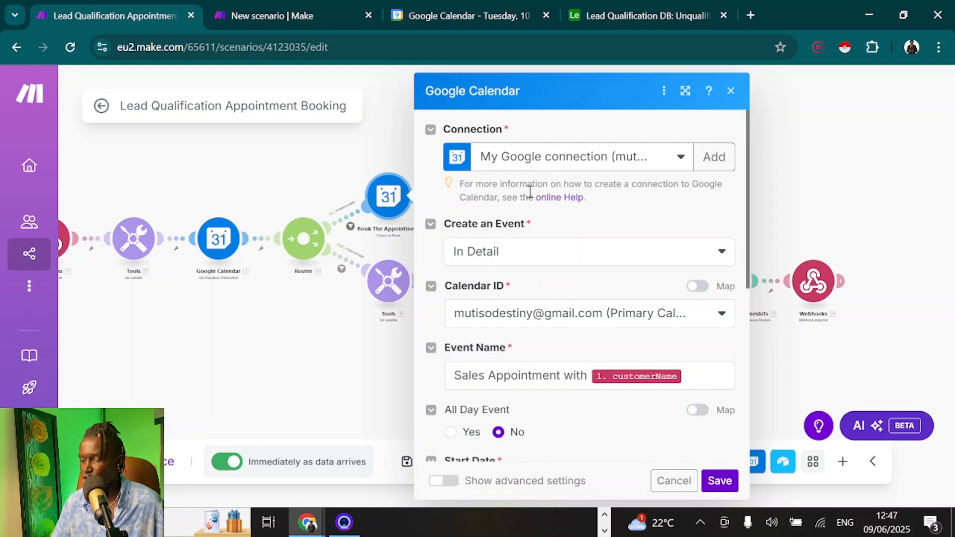
pyautogui.scroll(-4, 533, 324)
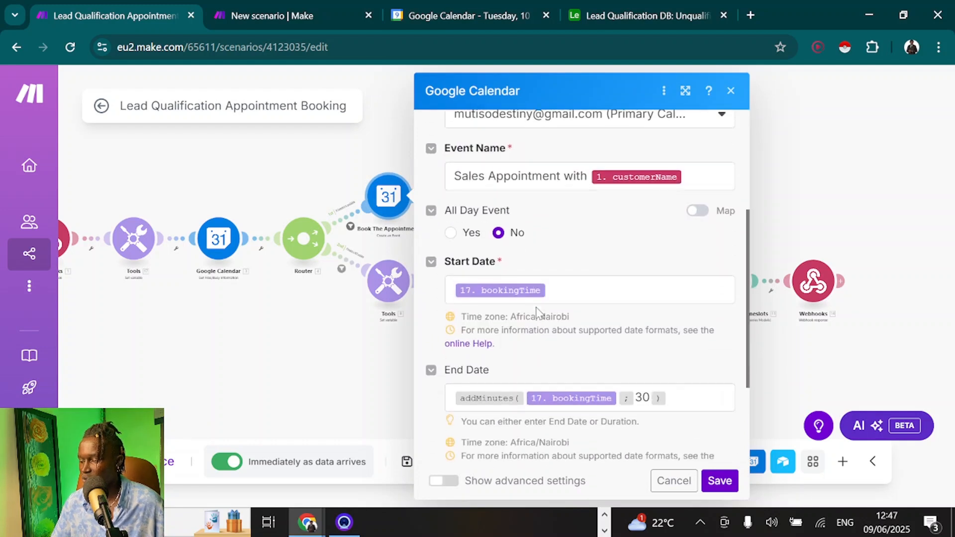
pyautogui.click(819, 186)
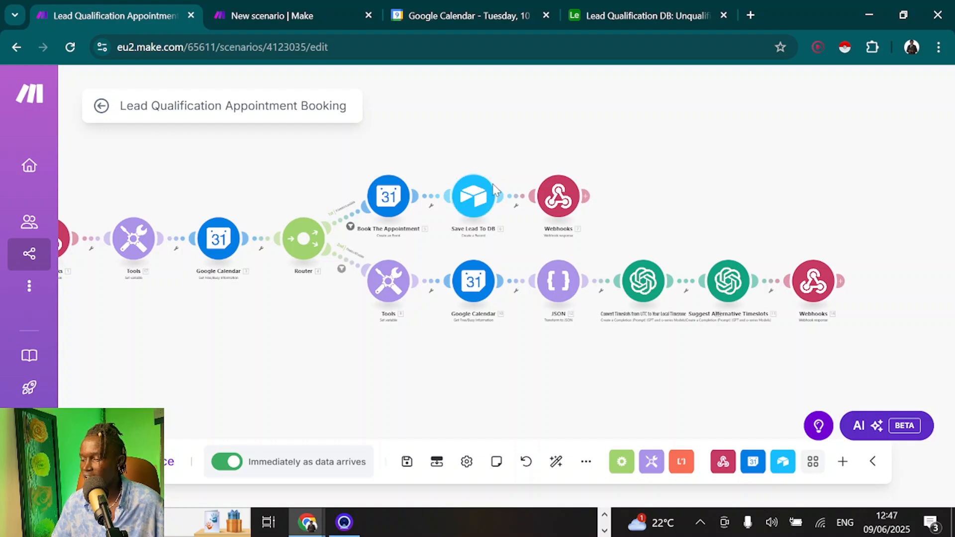
# Open the Airtable Leads table and look at the first lead's call summary
pyautogui.click(646, 15)
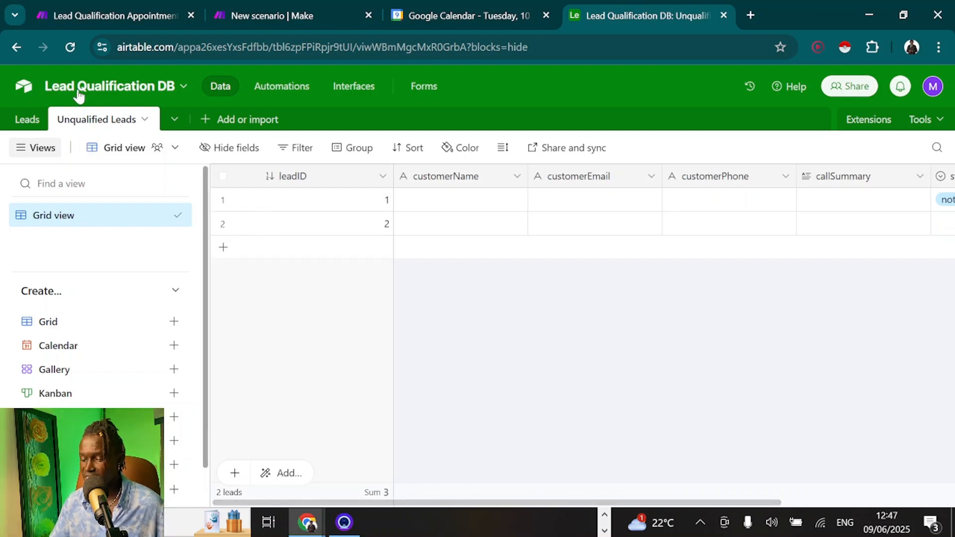
pyautogui.click(27, 122)
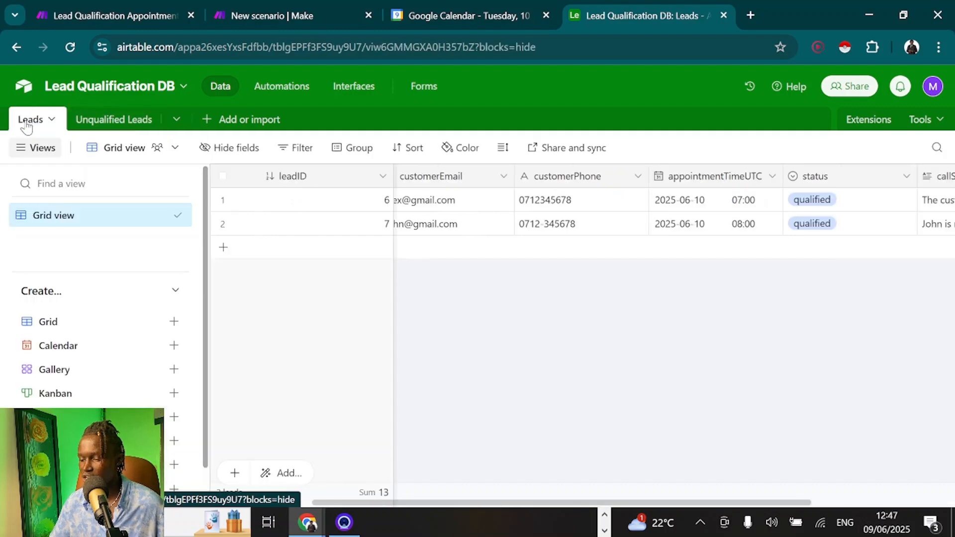
pyautogui.hscroll(-3, 420, 268)
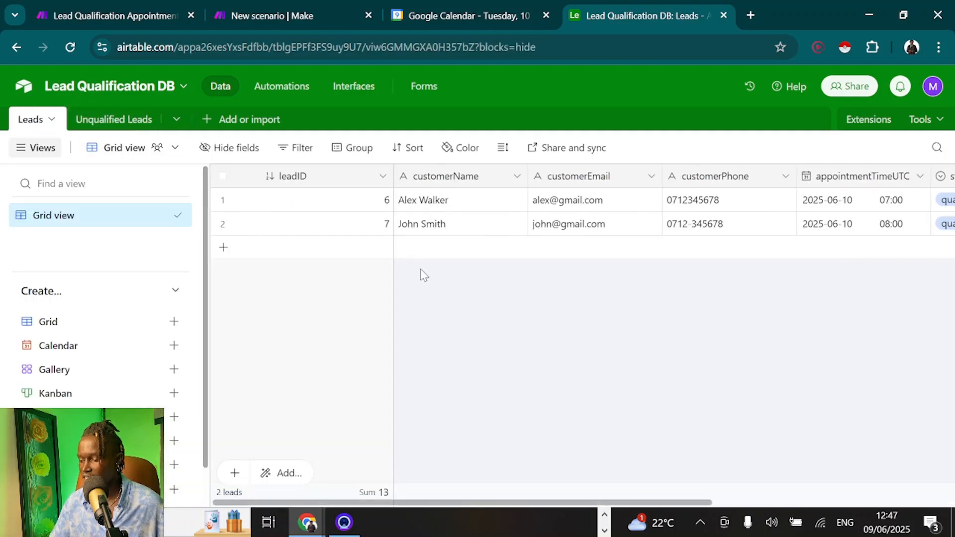
pyautogui.hscroll(4, 419, 268)
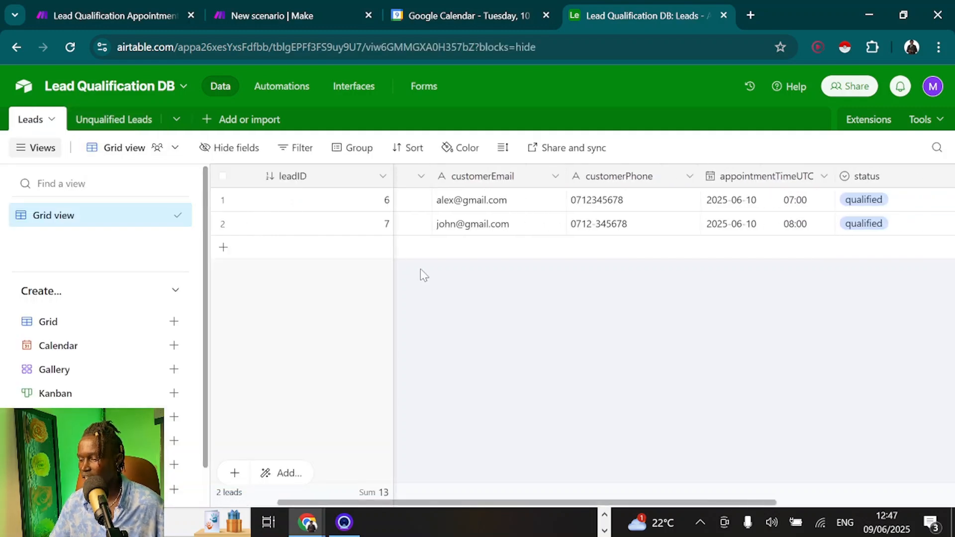
pyautogui.hscroll(2, 420, 268)
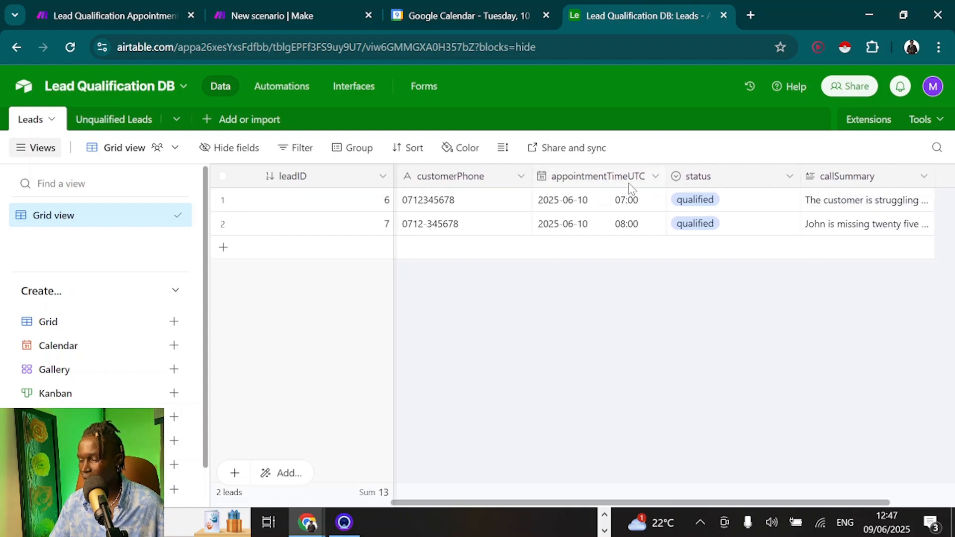
pyautogui.hscroll(2, 683, 321)
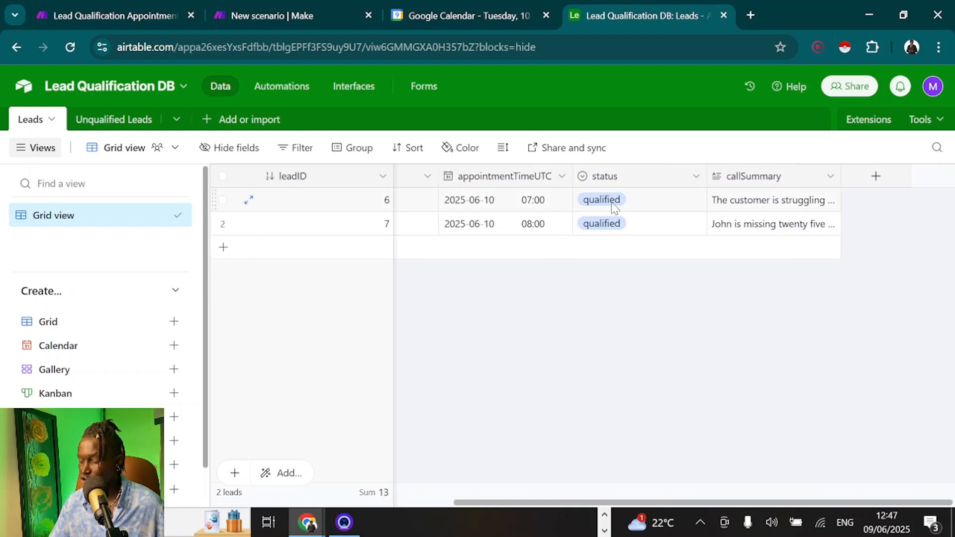
pyautogui.click(754, 203)
pyautogui.click(622, 283)
pyautogui.hscroll(-4, 622, 284)
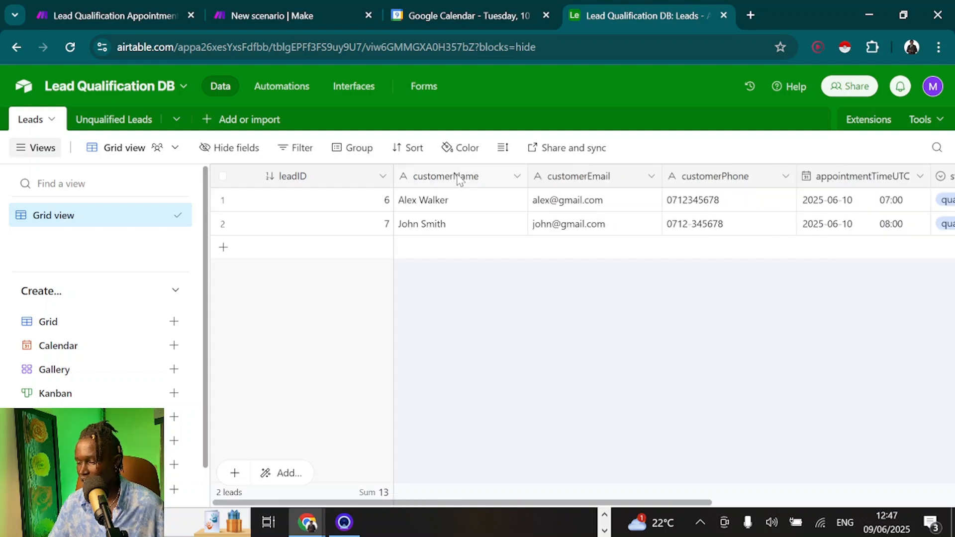
# Inspect the customerName, leadID, customerEmail and appointmentTimeUTC field types
pyautogui.doubleClick(456, 176)
pyautogui.doubleClick(314, 184)
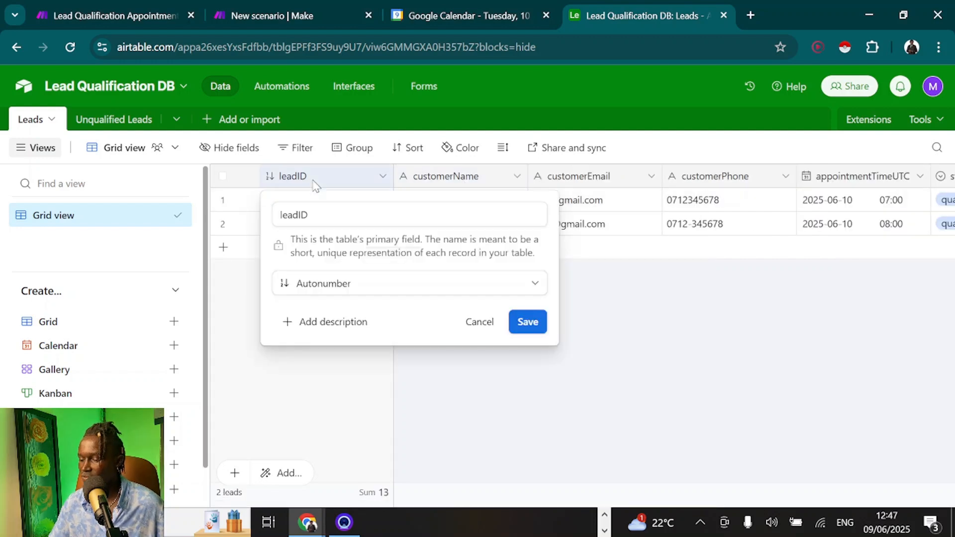
pyautogui.click(229, 322)
pyautogui.hscroll(2, 536, 194)
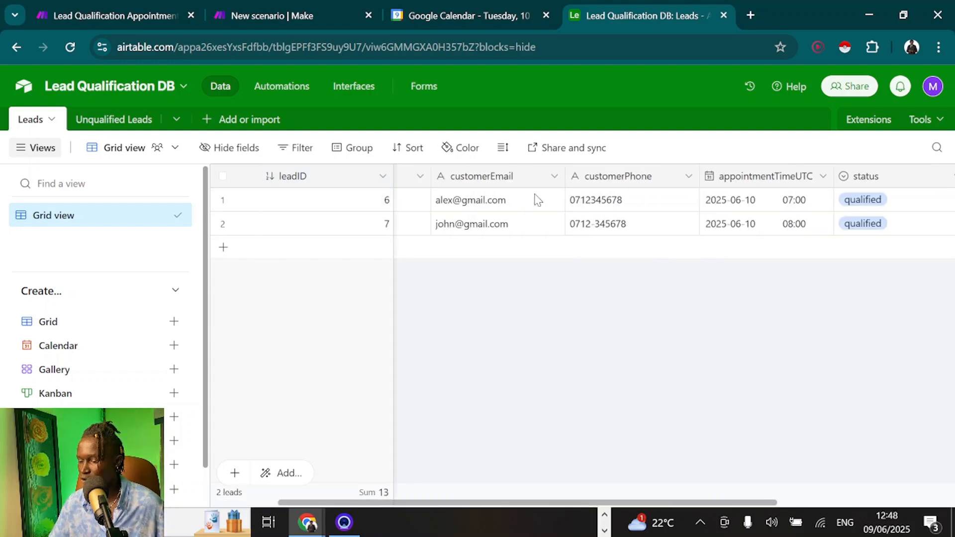
pyautogui.doubleClick(486, 183)
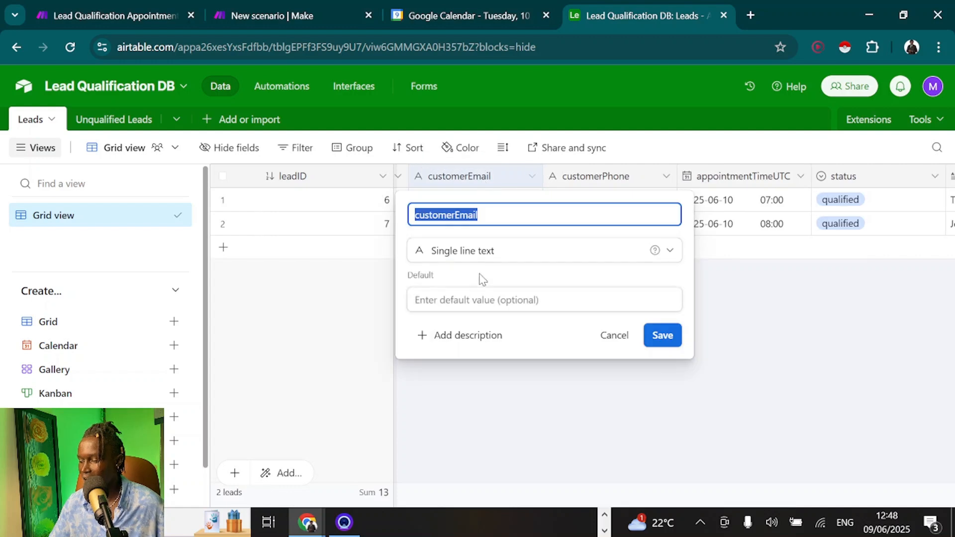
pyautogui.press('Escape')
pyautogui.hscroll(2, 618, 198)
pyautogui.click(606, 183)
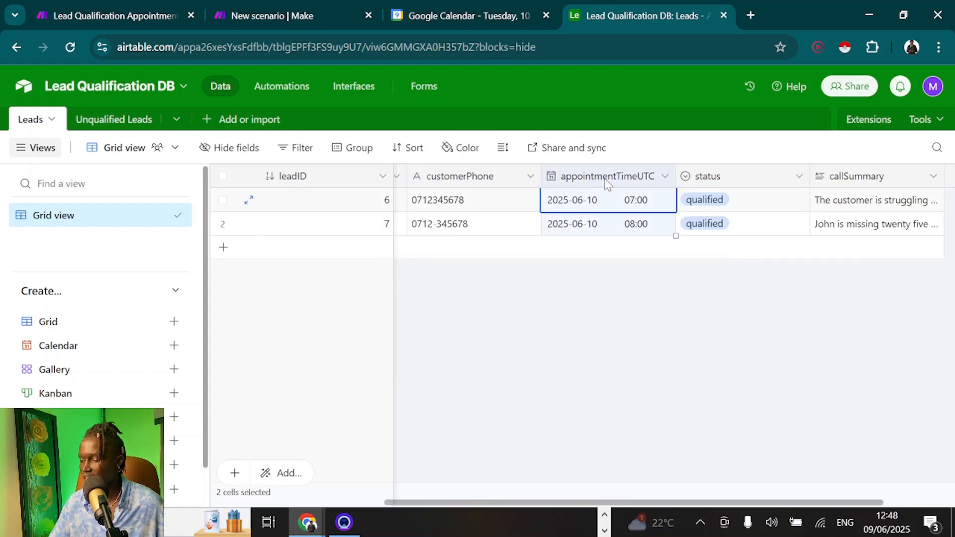
pyautogui.doubleClick(607, 182)
pyautogui.scroll(-1, 470, 353)
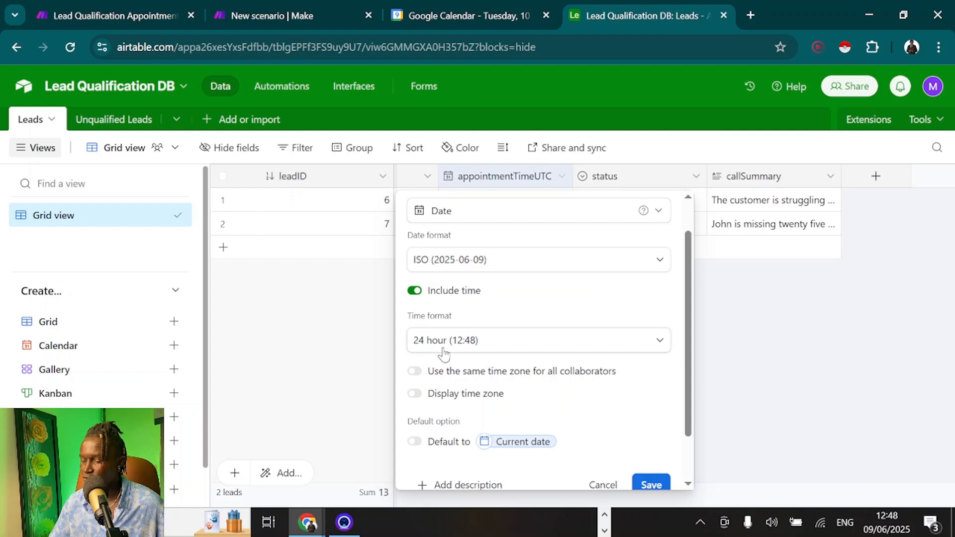
pyautogui.scroll(-1, 445, 359)
pyautogui.click(363, 333)
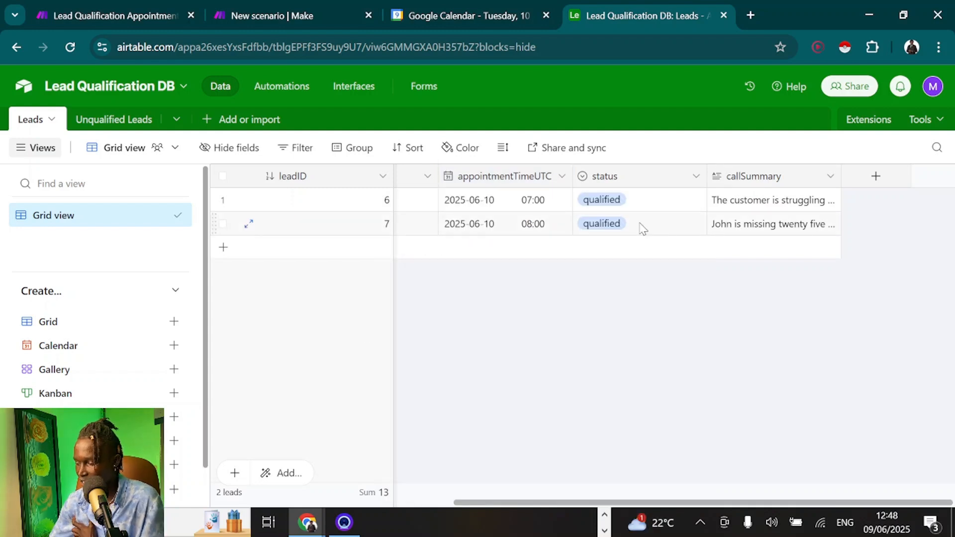
# Check the status and callSummary field settings, then view the Unqualified Leads table
pyautogui.hscroll(-3, 639, 230)
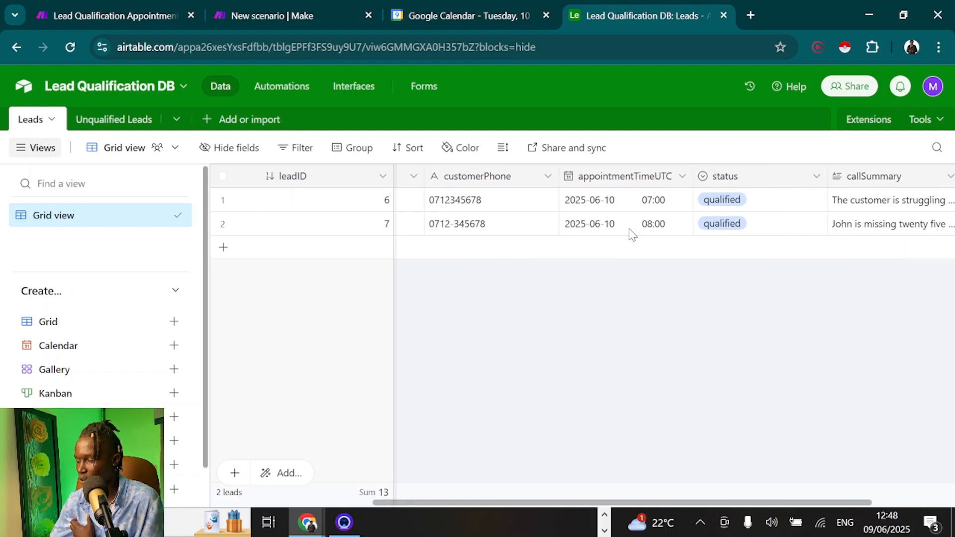
pyautogui.doubleClick(738, 182)
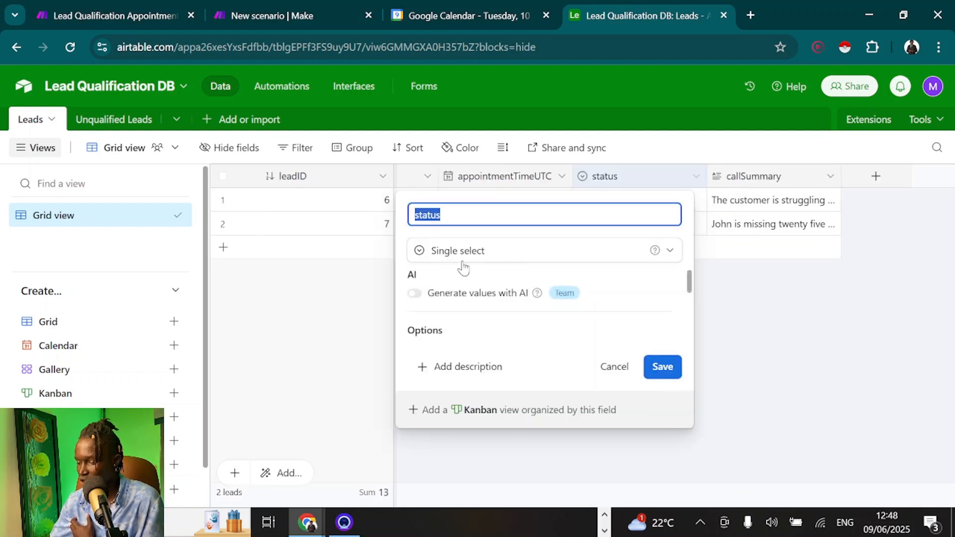
pyautogui.click(620, 199)
pyautogui.click(620, 199)
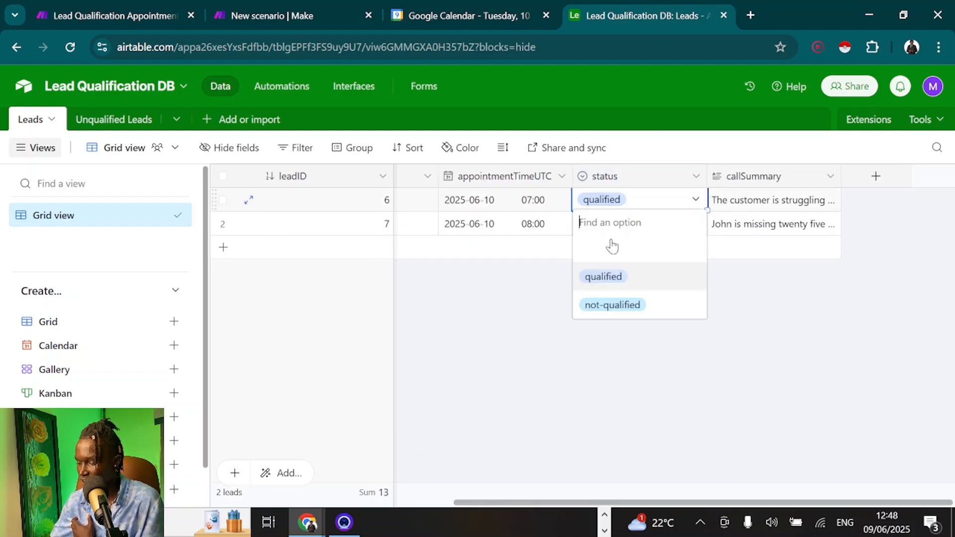
pyautogui.click(757, 176)
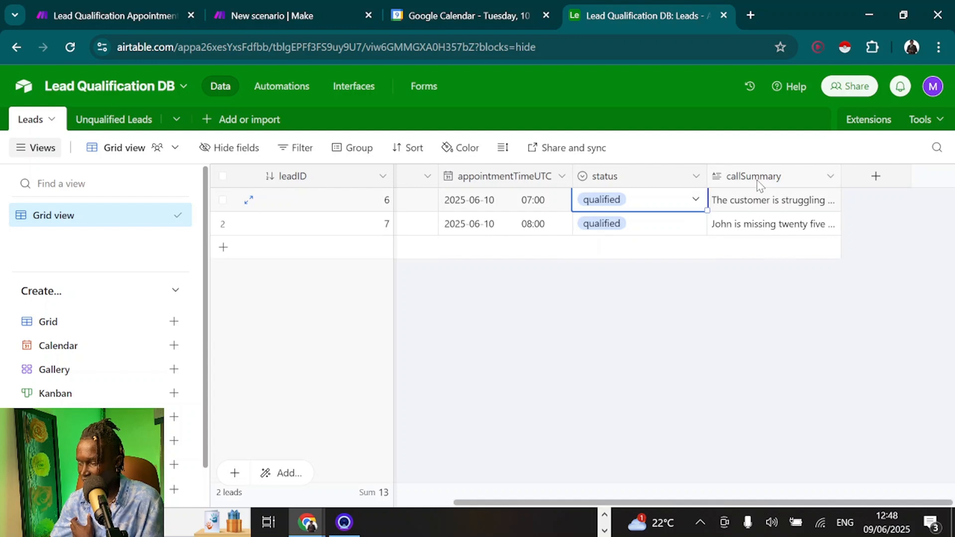
pyautogui.doubleClick(756, 176)
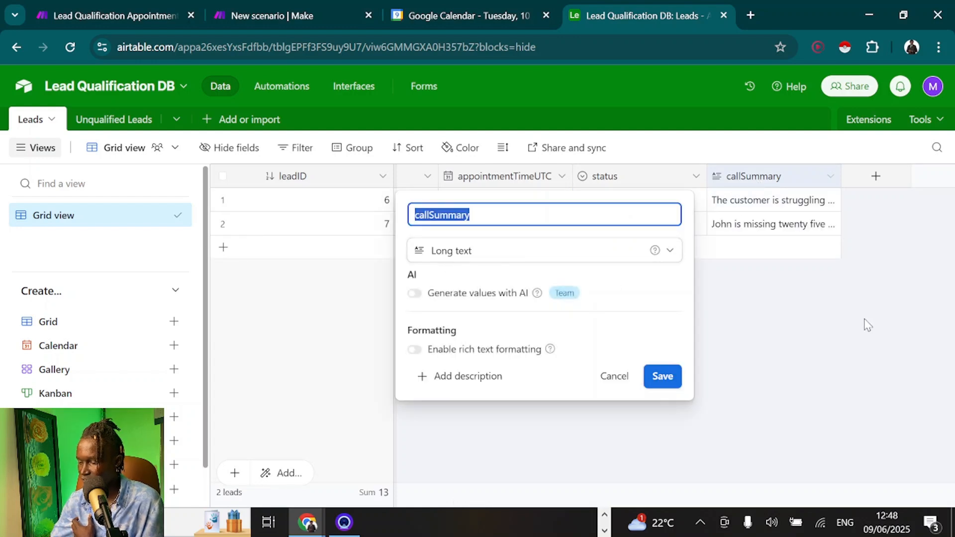
pyautogui.click(119, 119)
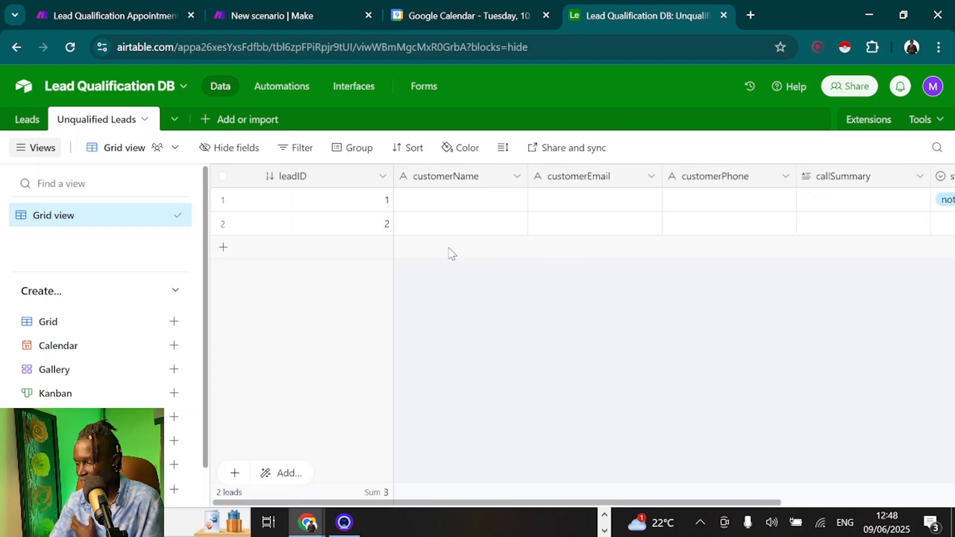
pyautogui.hscroll(3, 449, 254)
pyautogui.hscroll(-3, 452, 254)
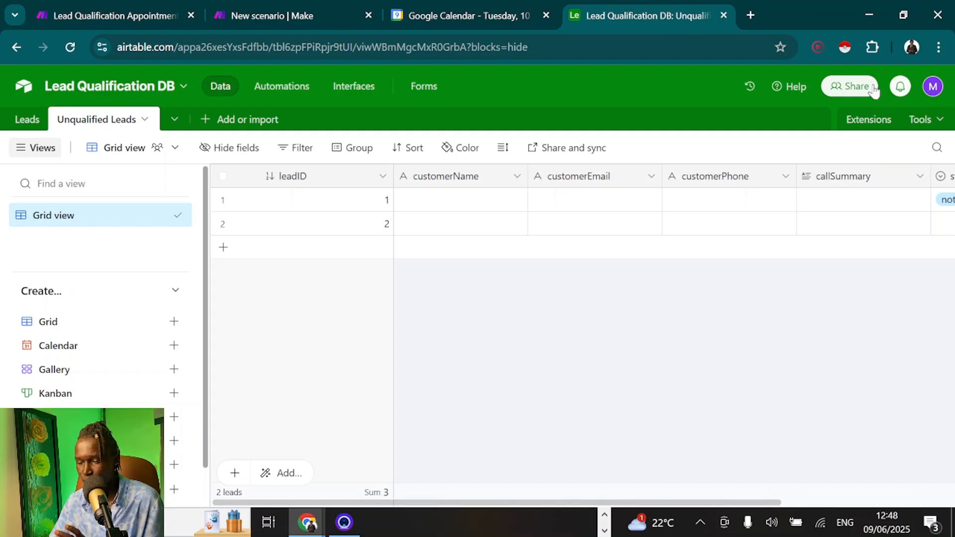
# Start a new Airtable personal access token named "bsjcb"
pyautogui.click(937, 88)
pyautogui.scroll(-1, 835, 379)
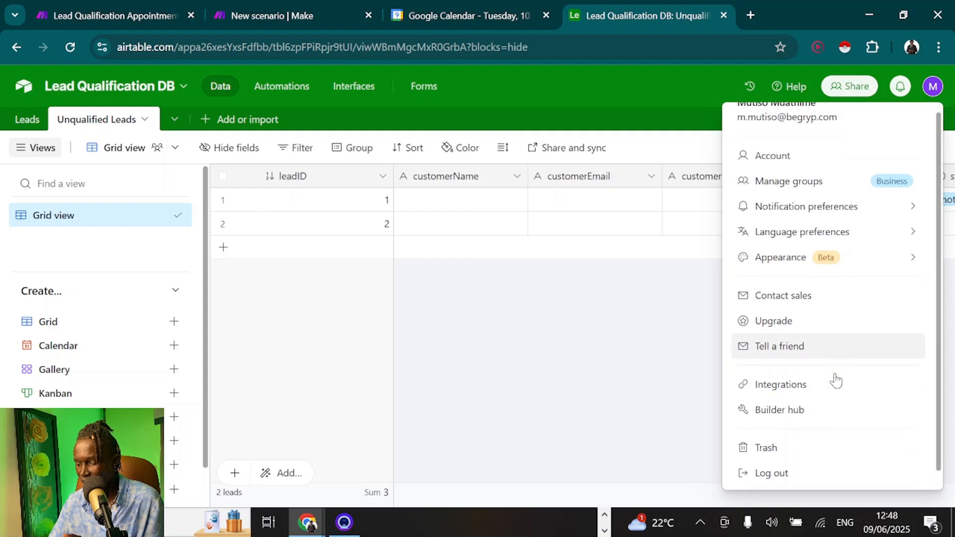
pyautogui.click(761, 413)
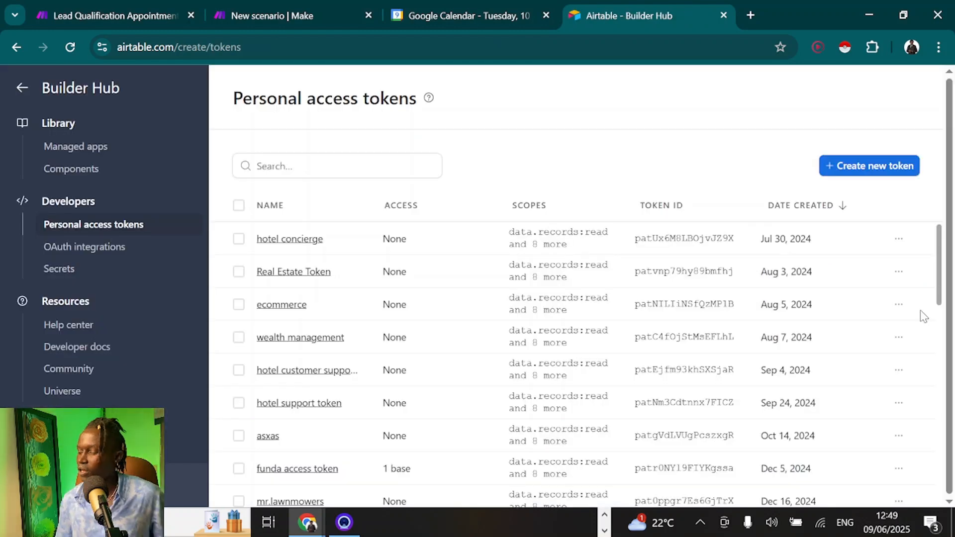
pyautogui.click(876, 171)
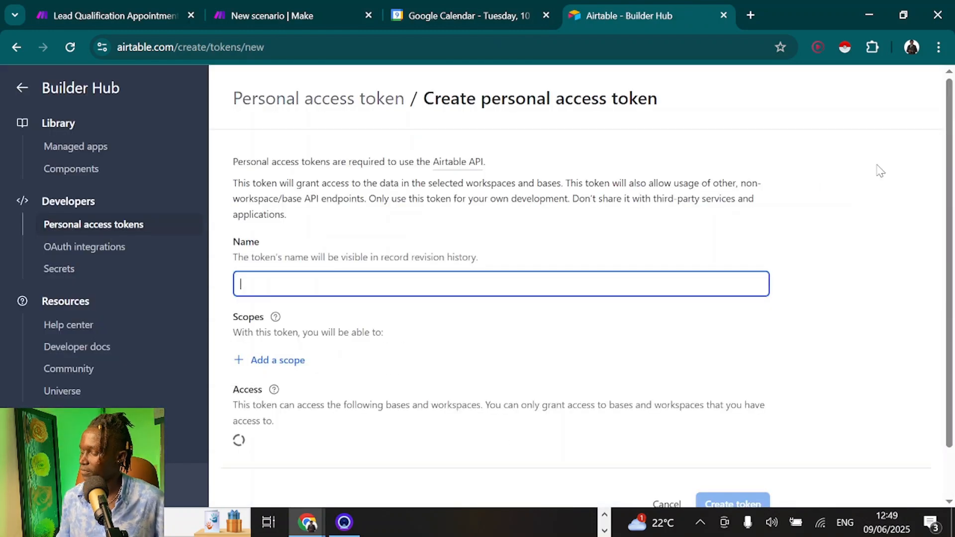
pyautogui.write('bsjcb')
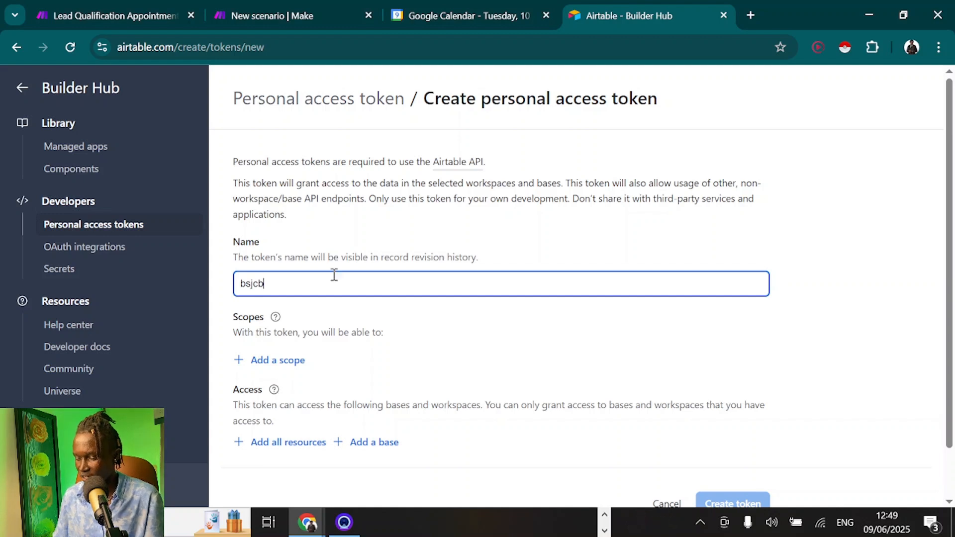
# Add the token scopes, from data.records:read through block:manage and user.email:read
pyautogui.click(267, 362)
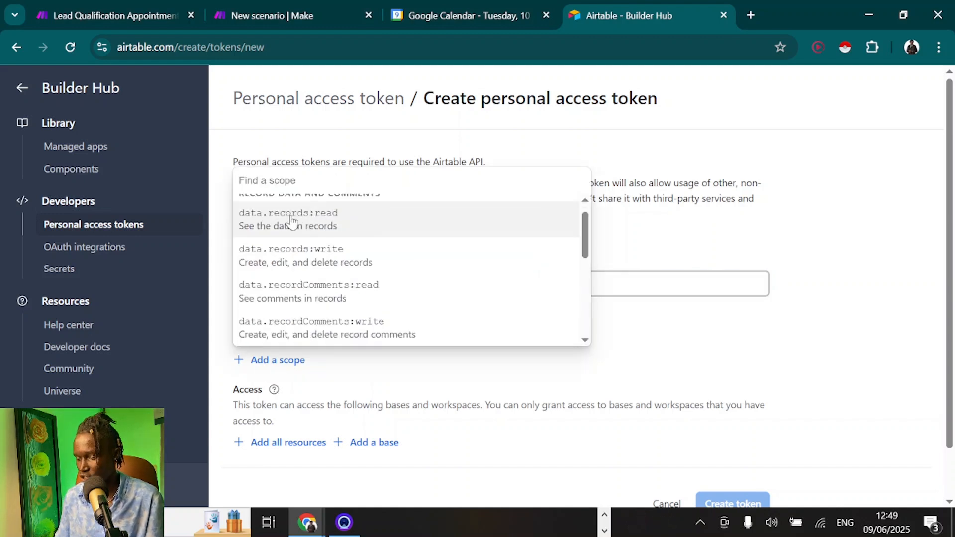
pyautogui.scroll(1, 293, 222)
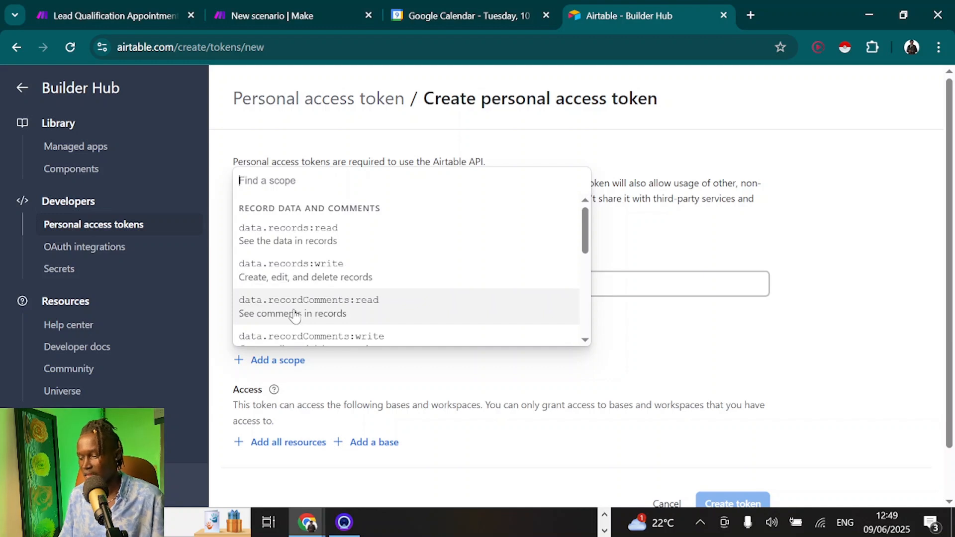
pyautogui.scroll(-4, 293, 309)
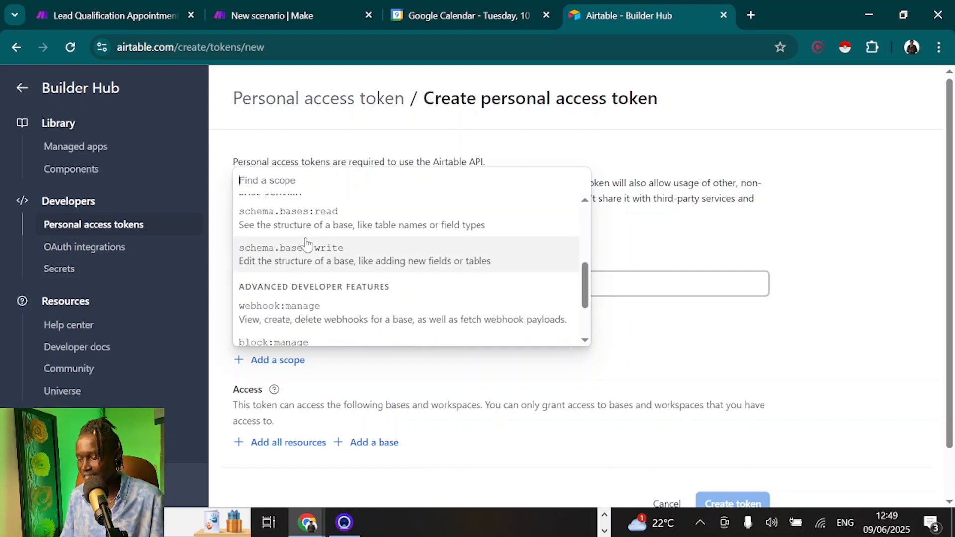
pyautogui.scroll(4, 307, 244)
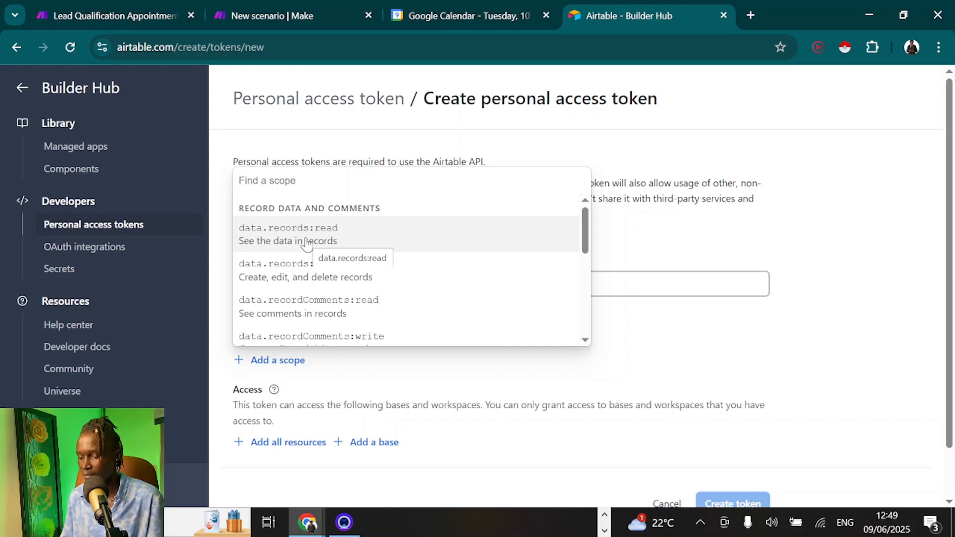
pyautogui.scroll(-5, 307, 244)
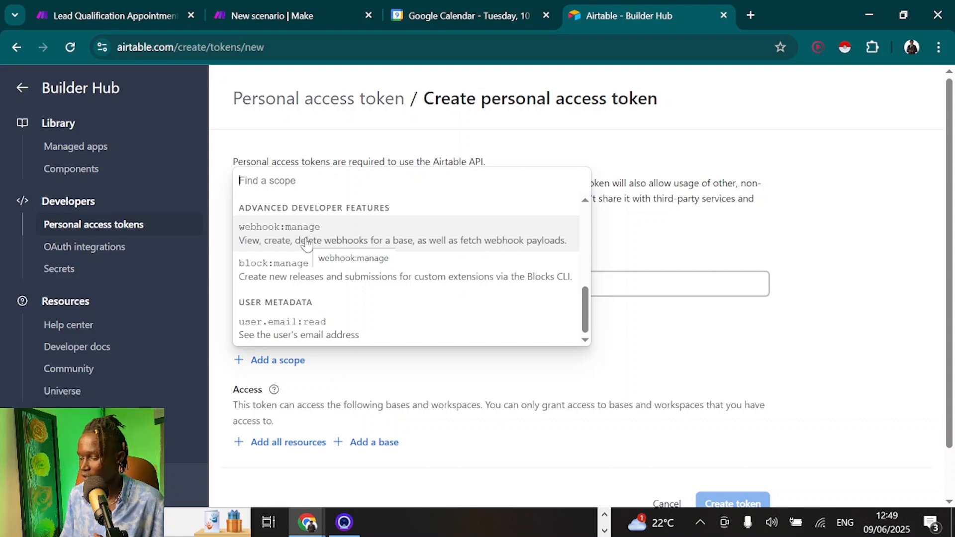
pyautogui.scroll(5, 306, 244)
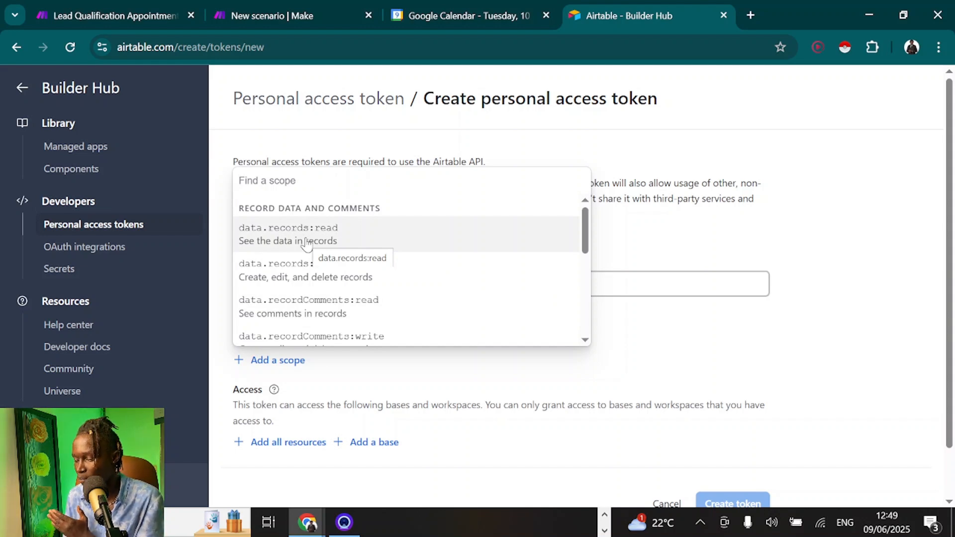
pyautogui.click(307, 244)
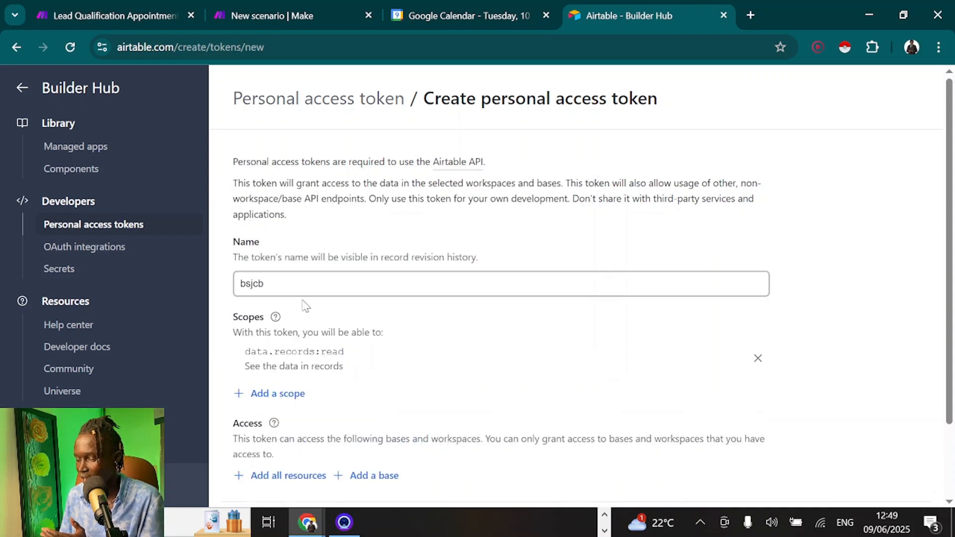
pyautogui.click(267, 396)
pyautogui.click(284, 268)
pyautogui.click(282, 428)
pyautogui.click(284, 302)
pyautogui.click(279, 461)
pyautogui.click(281, 336)
pyautogui.scroll(-3, 276, 326)
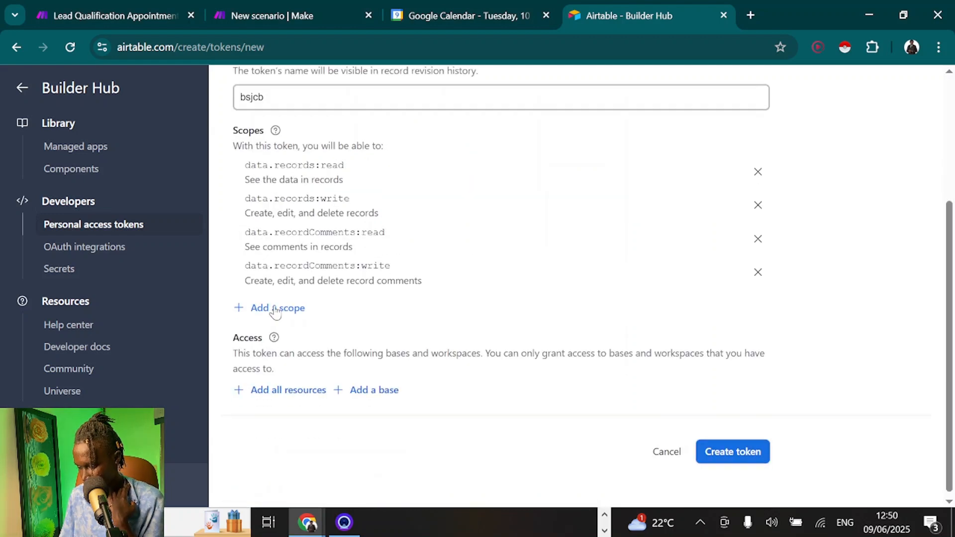
pyautogui.click(273, 310)
pyautogui.click(283, 186)
pyautogui.click(275, 318)
pyautogui.click(269, 441)
pyautogui.click(278, 398)
pyautogui.scroll(-4, 805, 284)
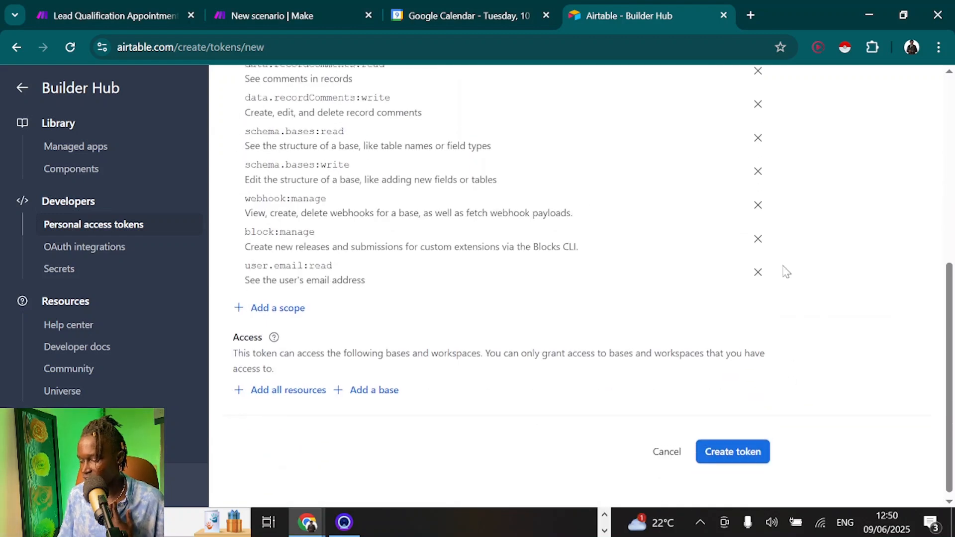
# Grant the token access to Lead Qualification DB, create it, and copy it
pyautogui.click(389, 388)
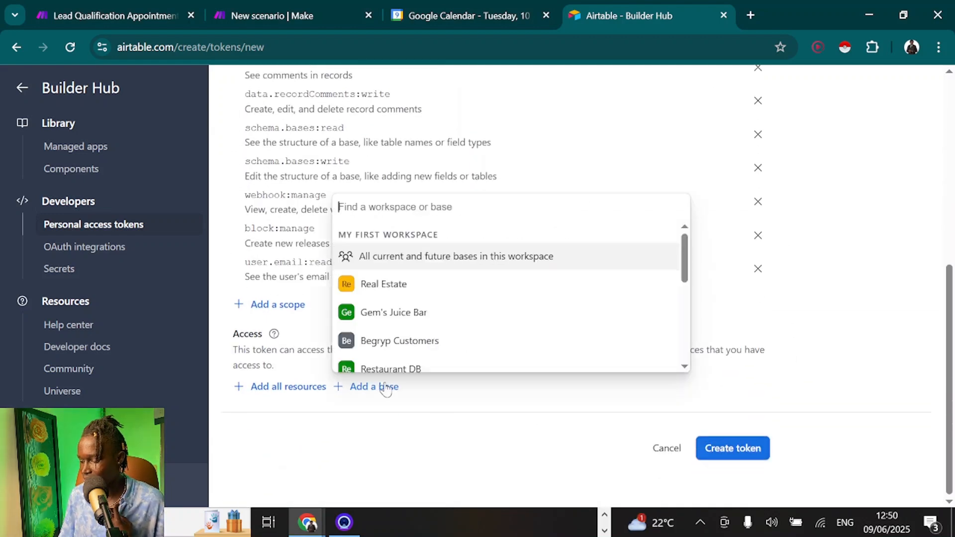
pyautogui.scroll(-4, 388, 316)
pyautogui.scroll(-1, 387, 316)
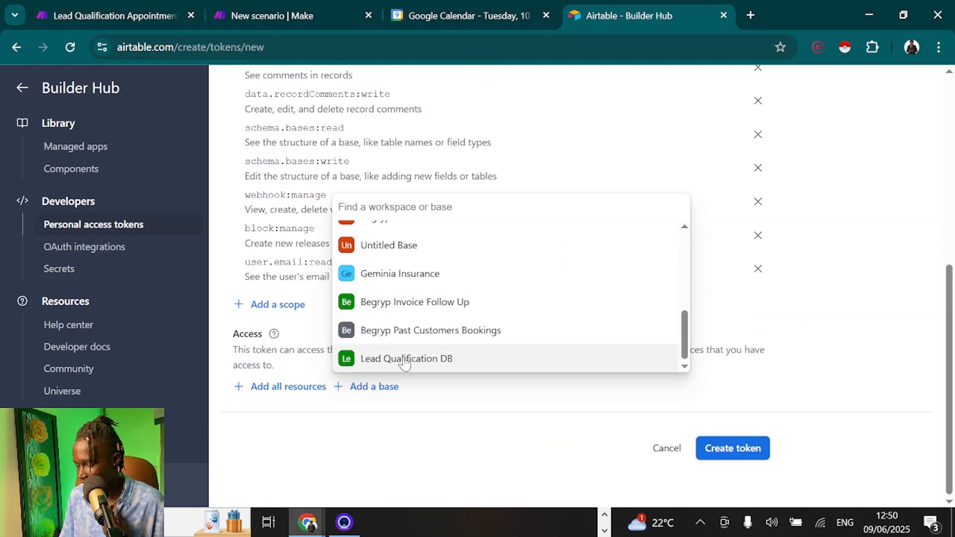
pyautogui.click(405, 359)
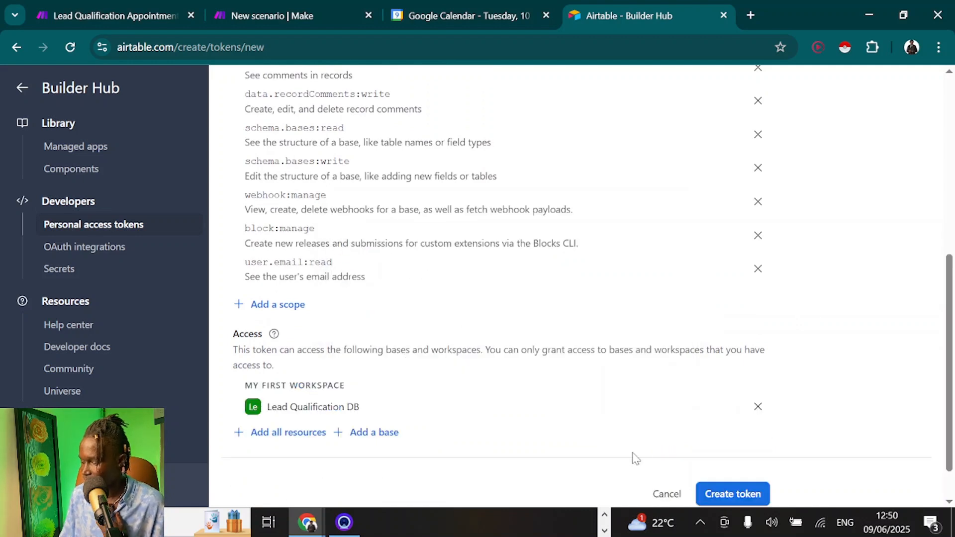
pyautogui.click(721, 501)
pyautogui.click(630, 326)
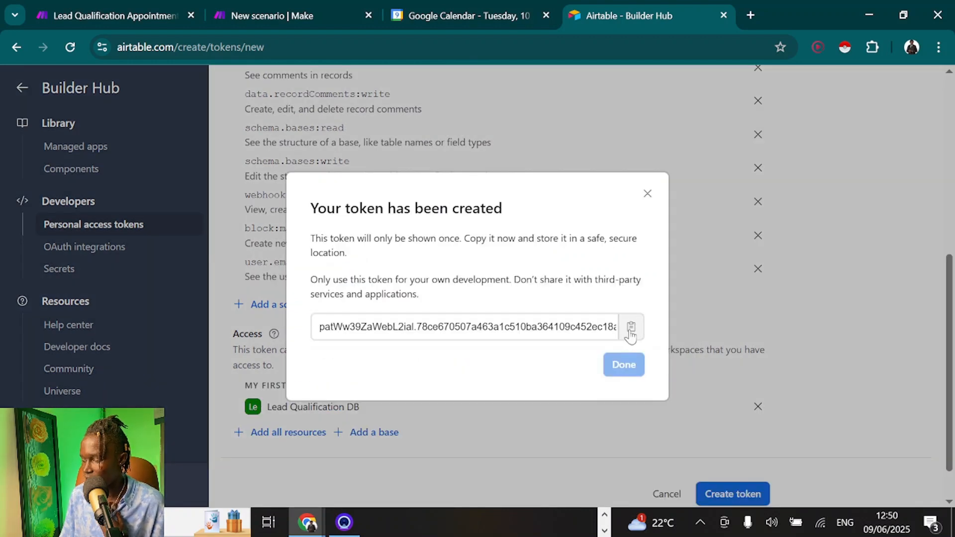
pyautogui.click(124, 14)
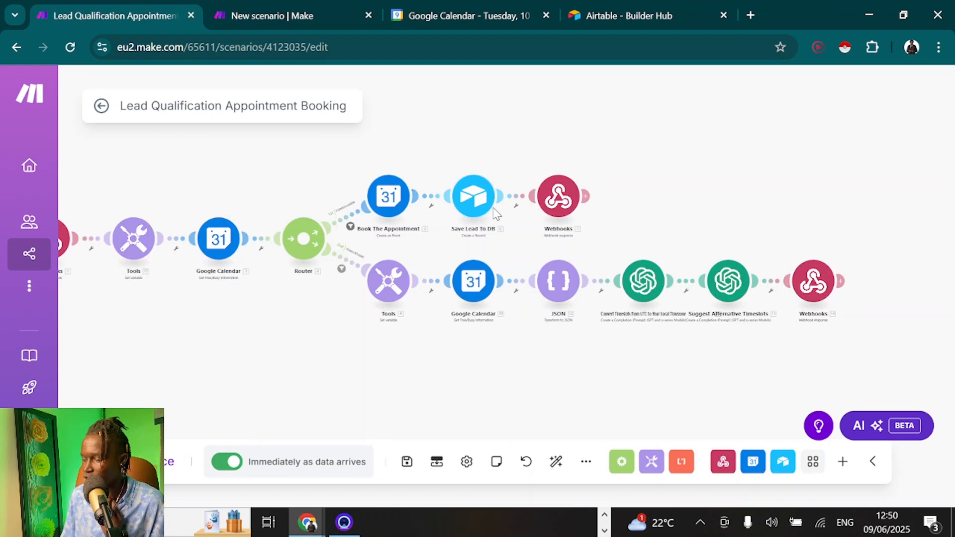
# In Save Lead To DB, add a token-based Airtable connection named "Lead Qualification Connection 2"
pyautogui.click(470, 205)
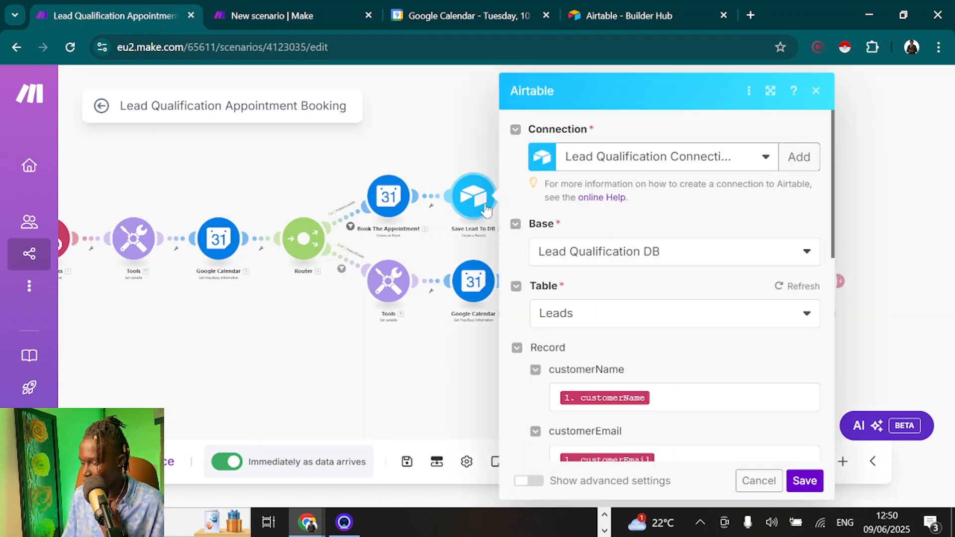
pyautogui.click(799, 158)
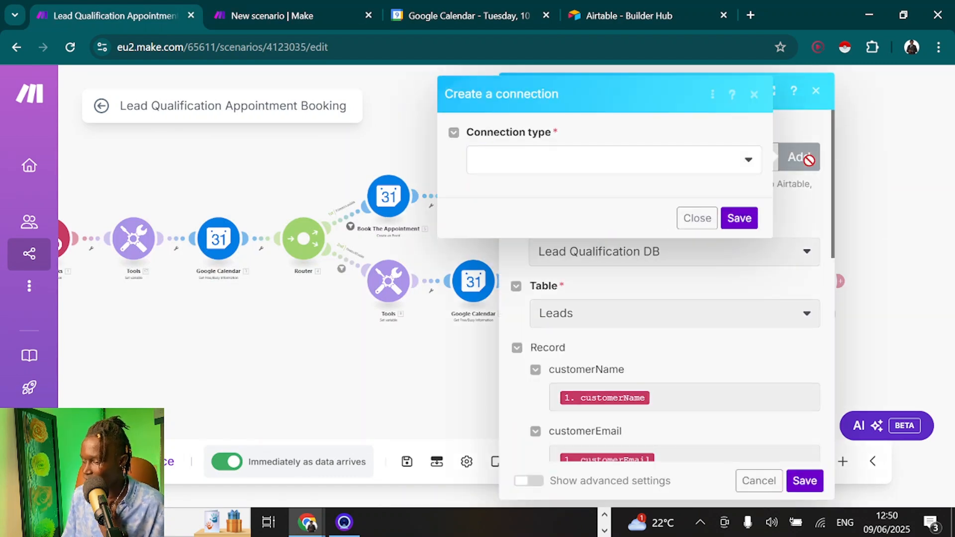
pyautogui.click(564, 160)
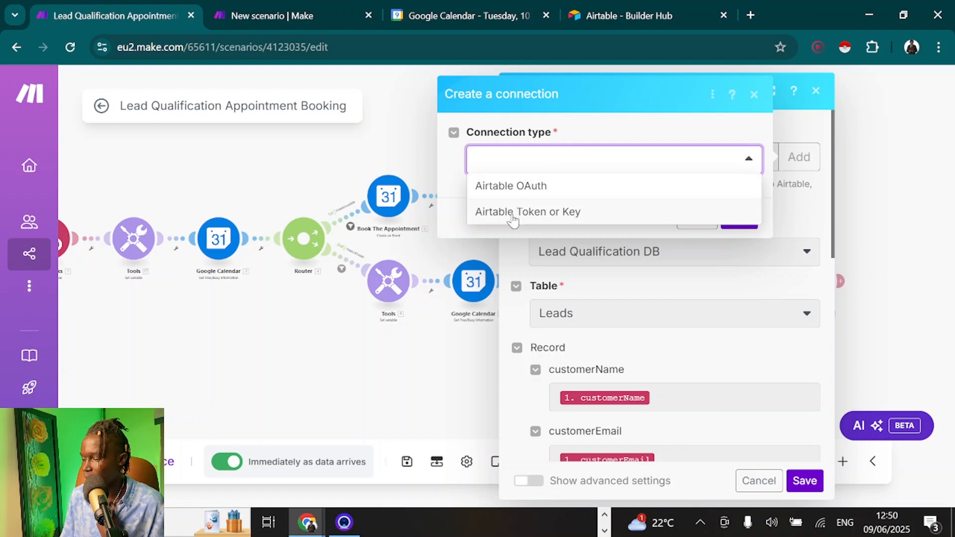
pyautogui.click(512, 214)
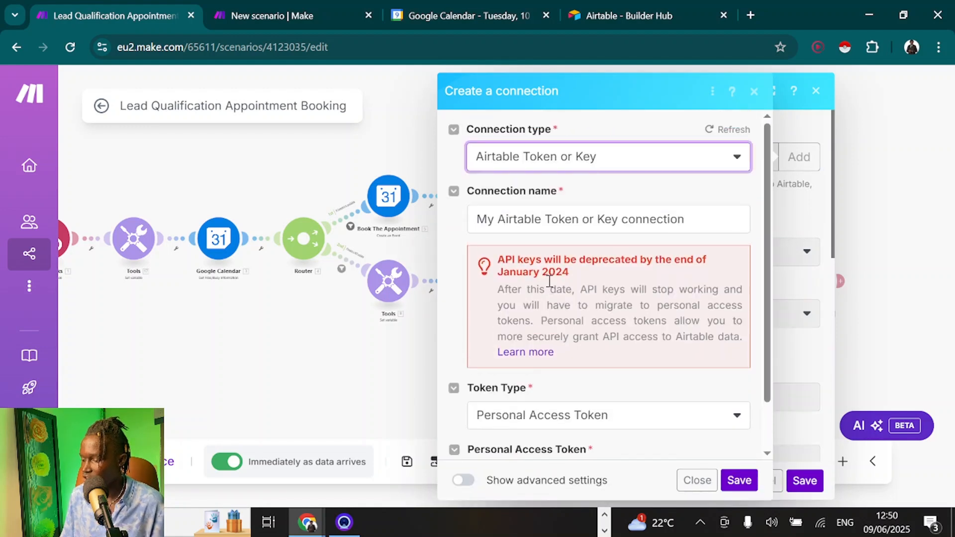
pyautogui.tripleClick(506, 230)
pyautogui.write('Lea')
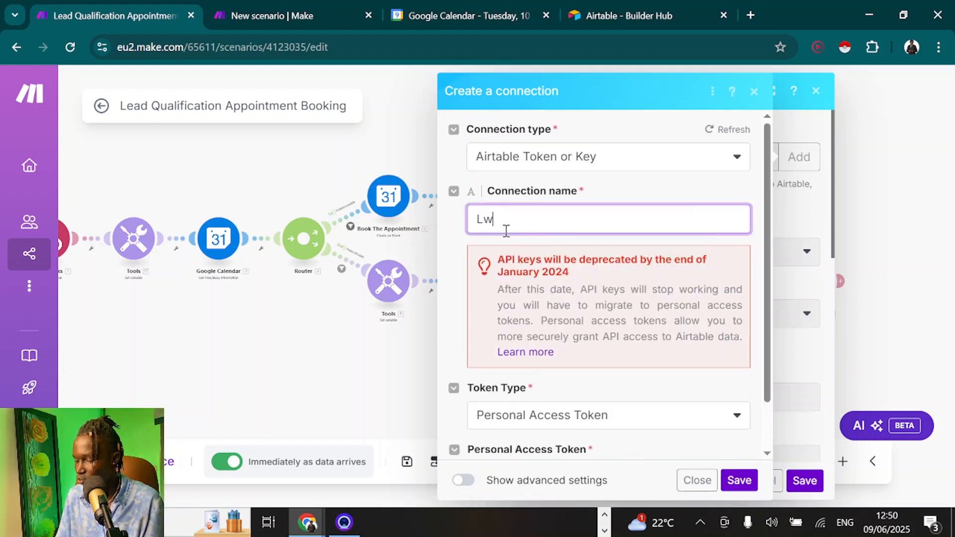
pyautogui.press('BackSpace')
pyautogui.press('BackSpace')
pyautogui.write('ea')
pyautogui.click(579, 256)
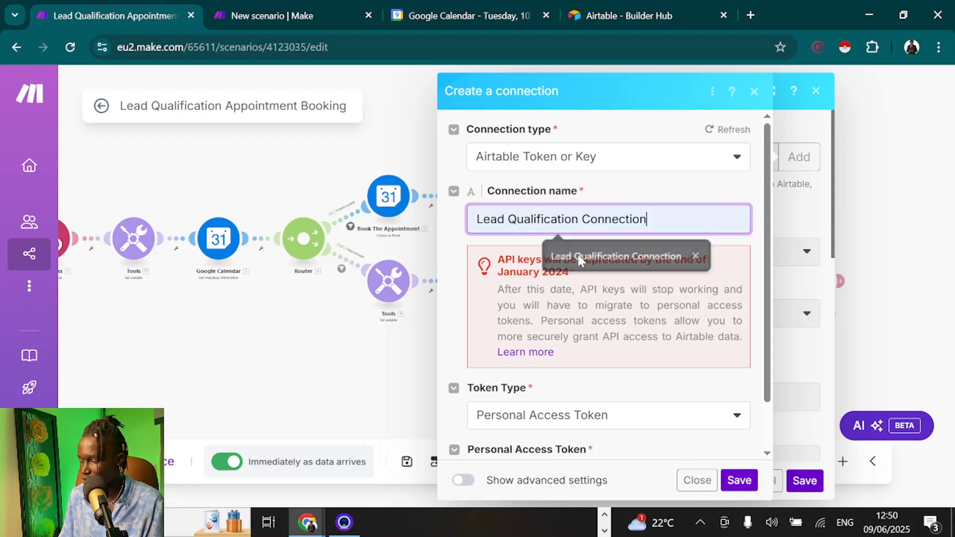
pyautogui.write('2')
# Paste the access token, save the connection, and keep base Lead Qualification DB with table Leads
pyautogui.scroll(-1, 628, 237)
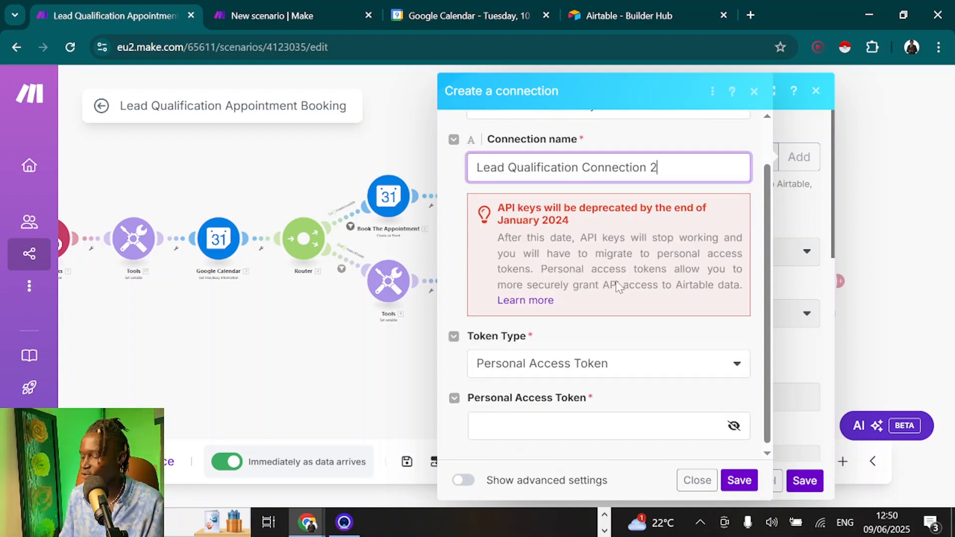
pyautogui.click(490, 418)
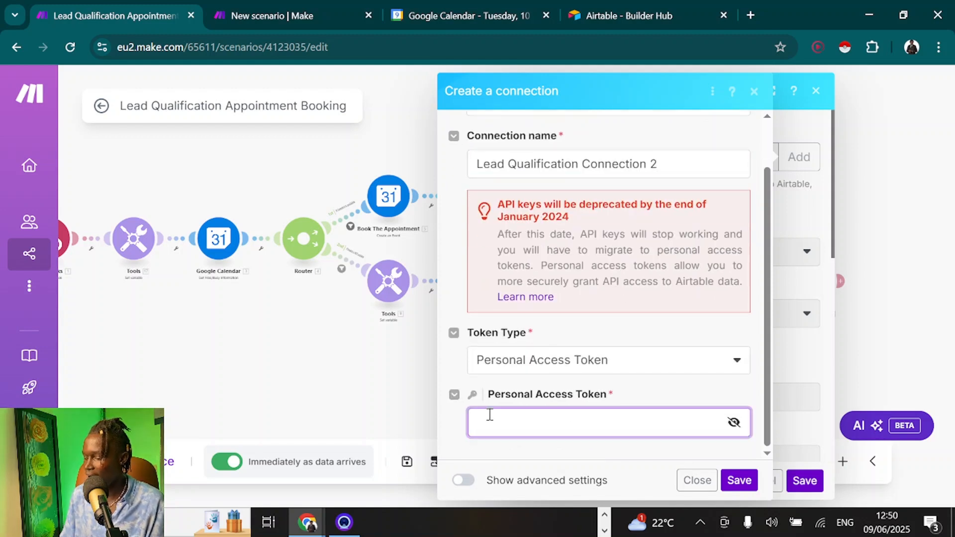
pyautogui.hotkey('ctrl', 'v')
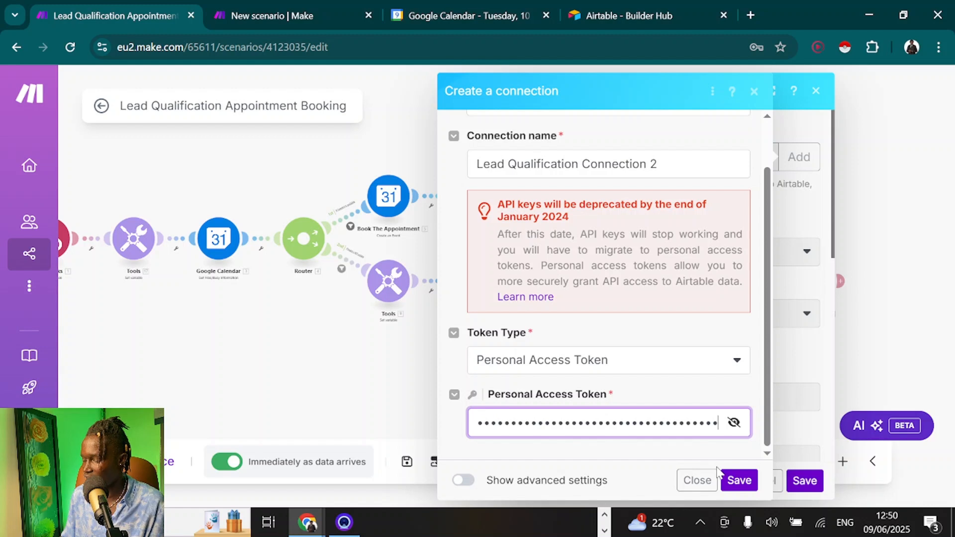
pyautogui.click(738, 480)
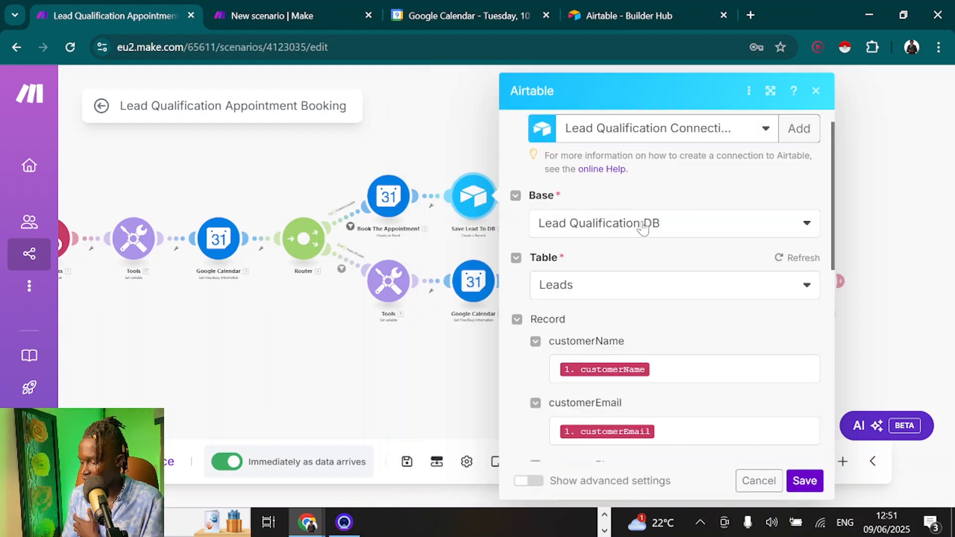
pyautogui.click(642, 223)
pyautogui.click(675, 201)
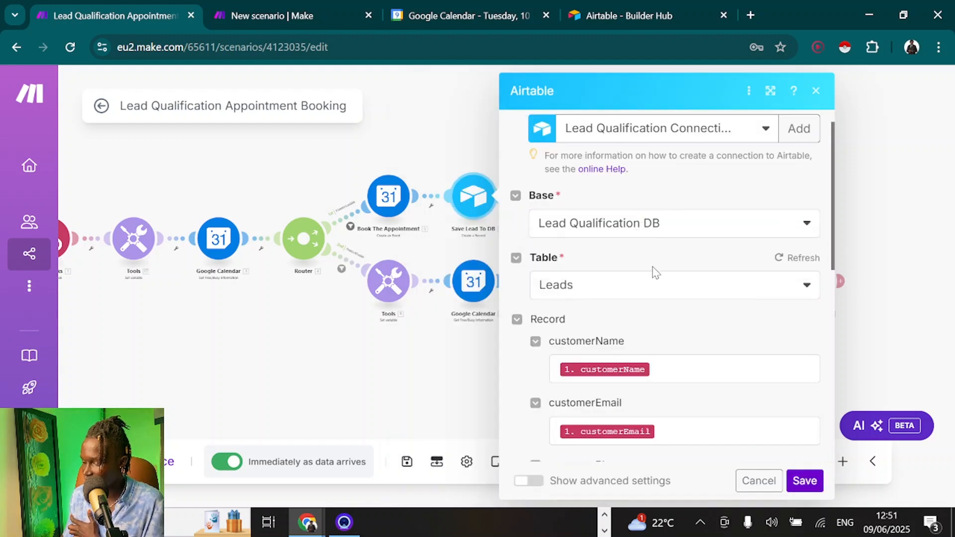
pyautogui.click(618, 293)
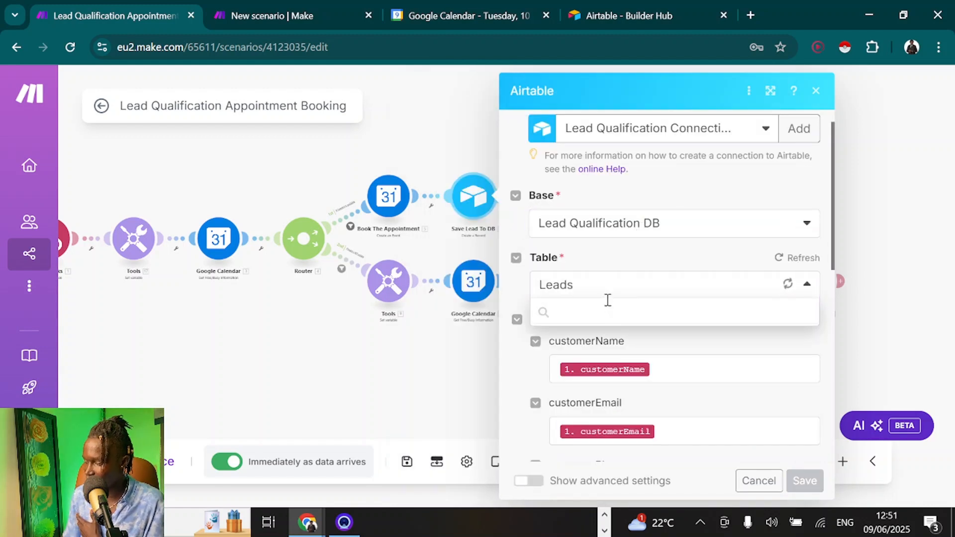
pyautogui.click(611, 252)
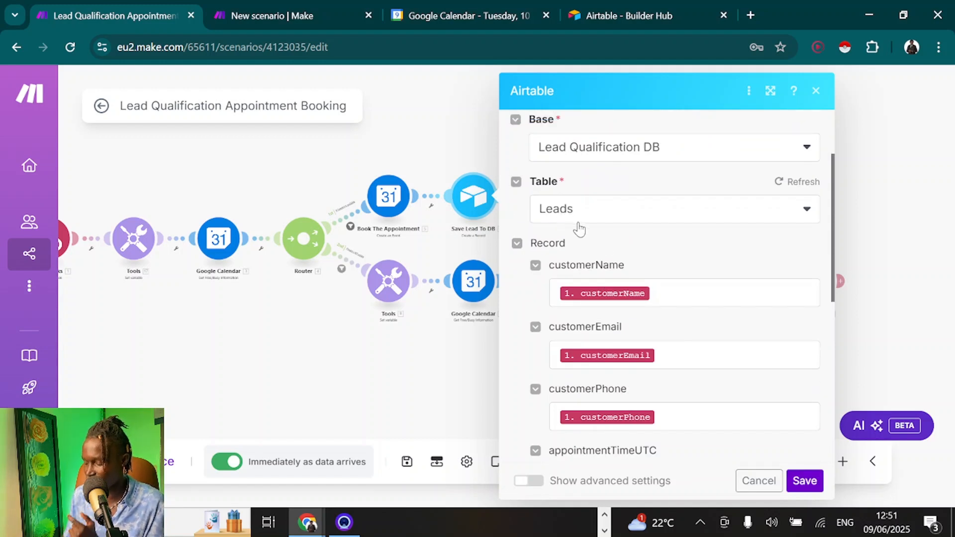
# Review the customerName and callSummary mappings and save the Save Lead To DB module
pyautogui.click(668, 304)
pyautogui.scroll(-4, 669, 320)
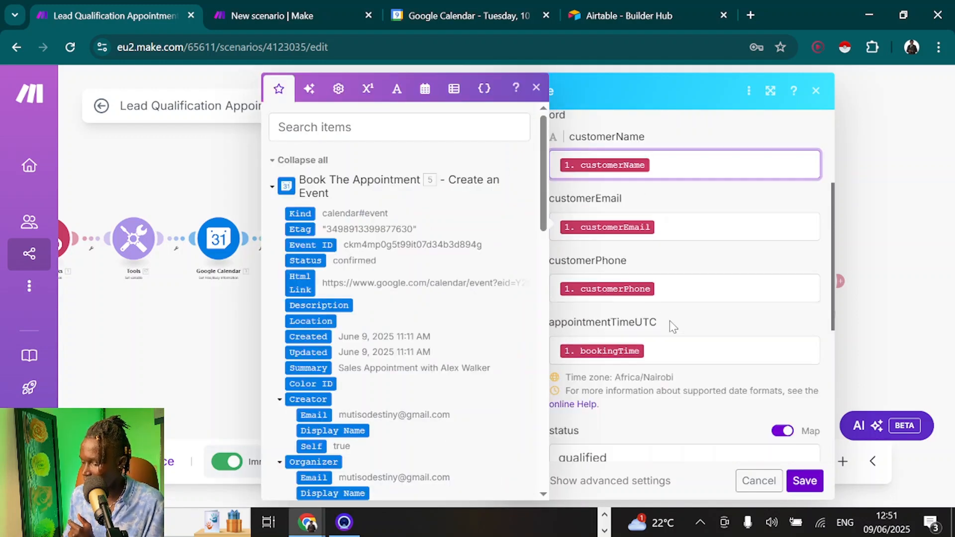
pyautogui.scroll(2, 671, 288)
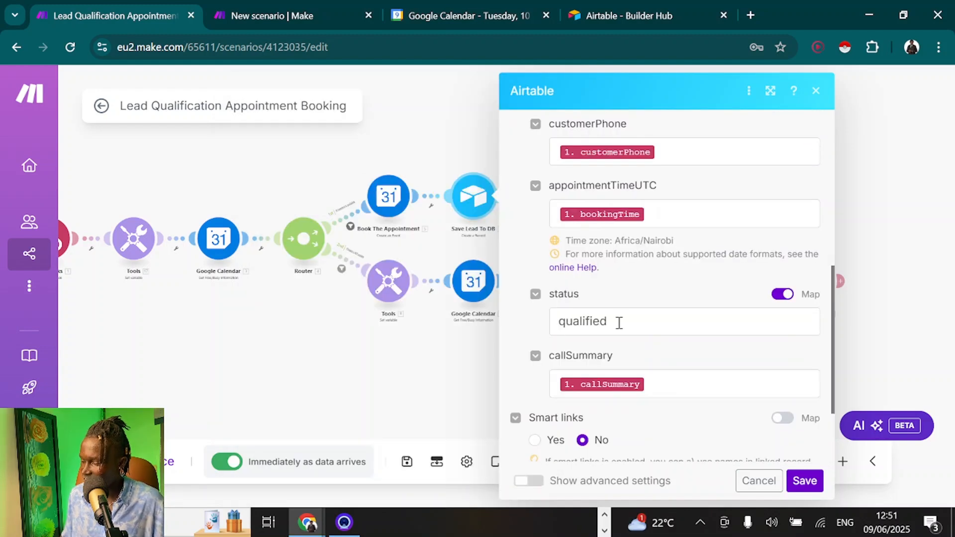
pyautogui.click(686, 388)
pyautogui.click(802, 482)
pyautogui.click(555, 201)
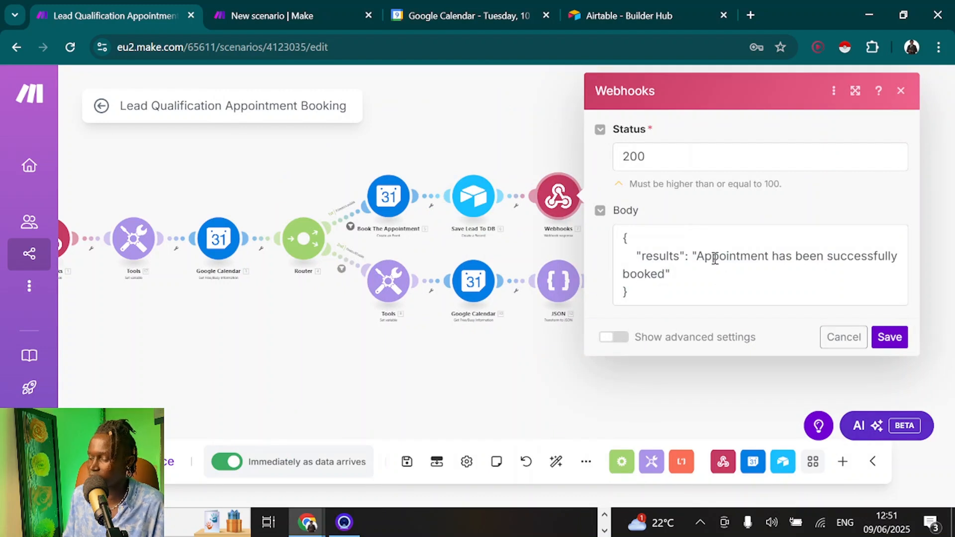
pyautogui.click(336, 355)
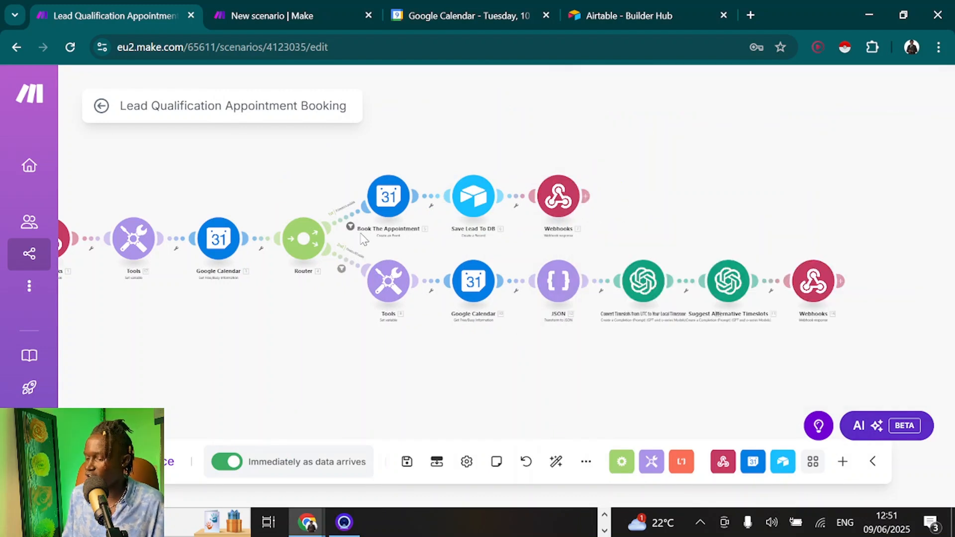
pyautogui.scroll(3, 363, 240)
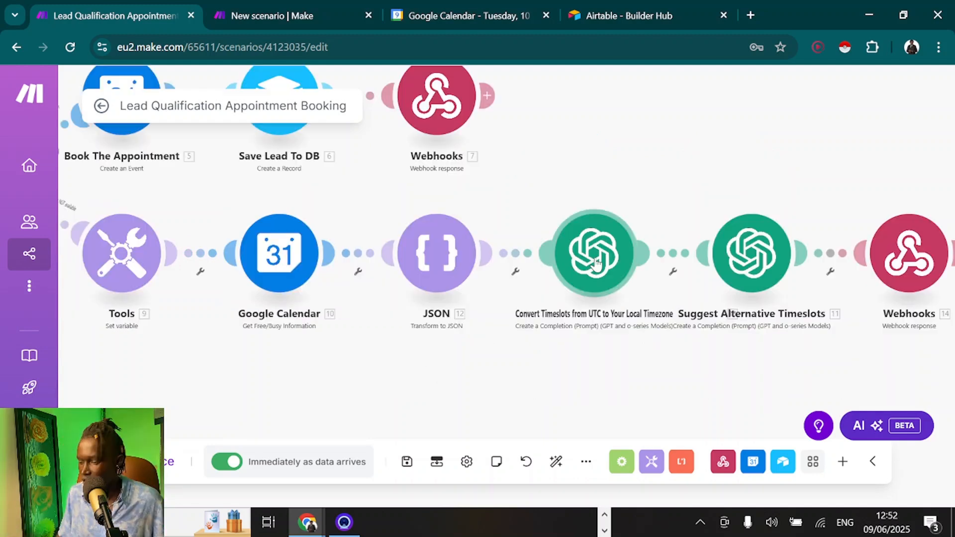
# Review the Convert Timeslots OpenAI prompt, noting its EAT timezone wording
pyautogui.click(596, 263)
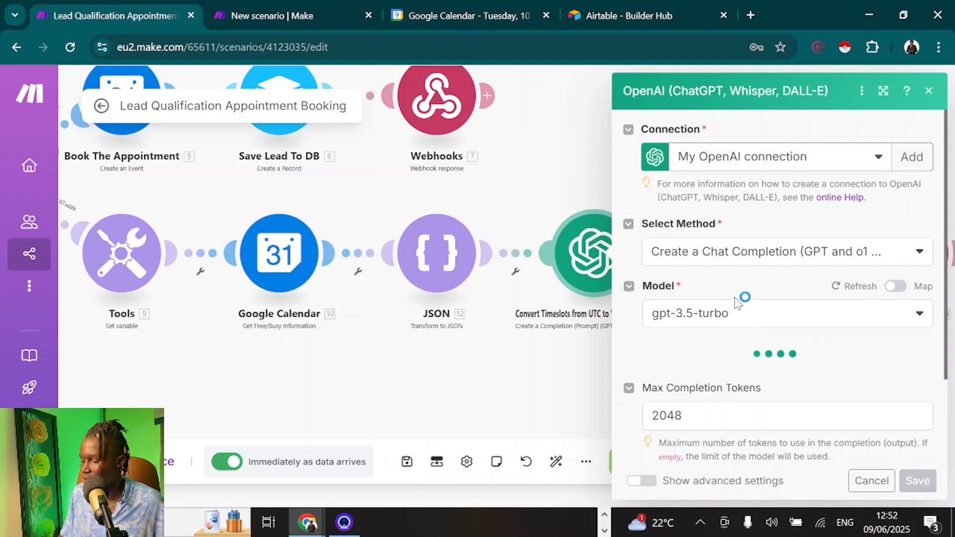
pyautogui.scroll(-1, 737, 296)
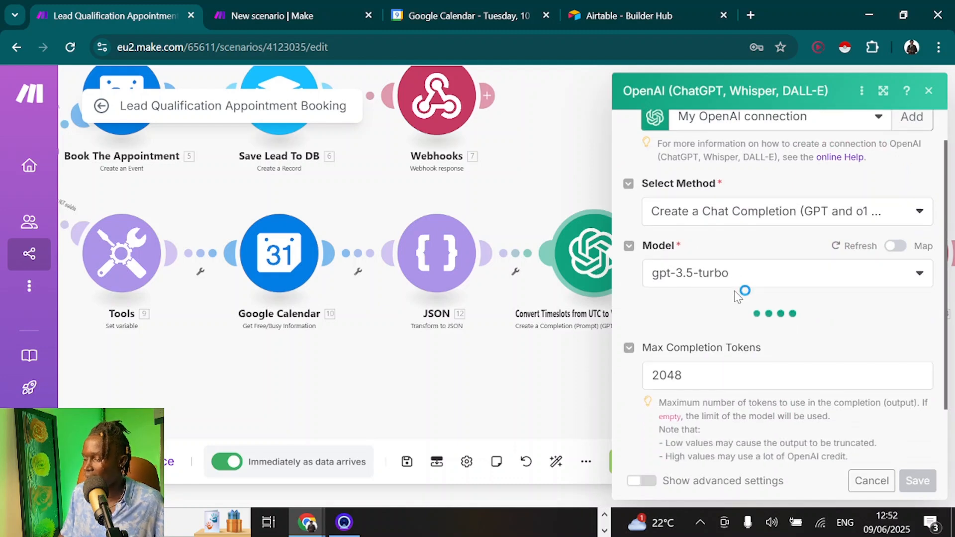
pyautogui.scroll(-5, 737, 296)
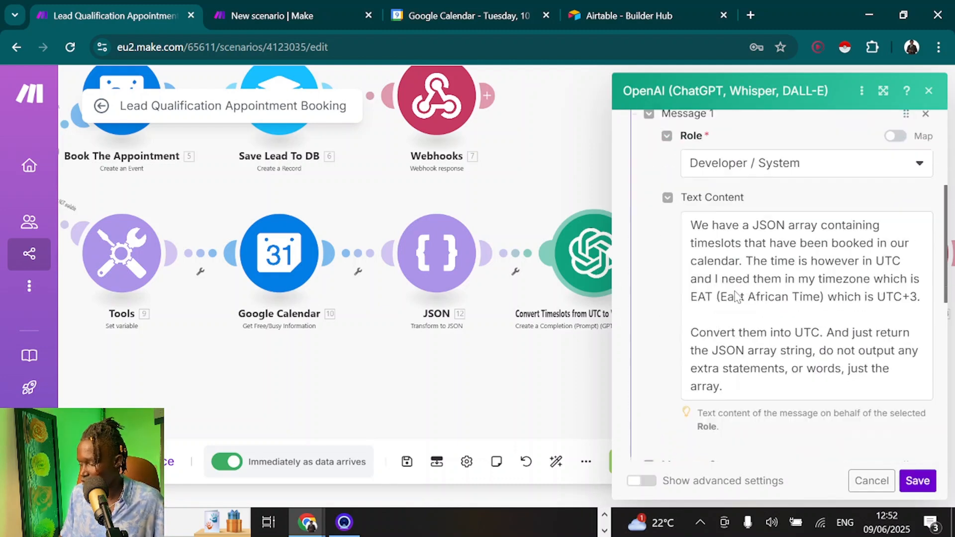
pyautogui.scroll(1, 786, 199)
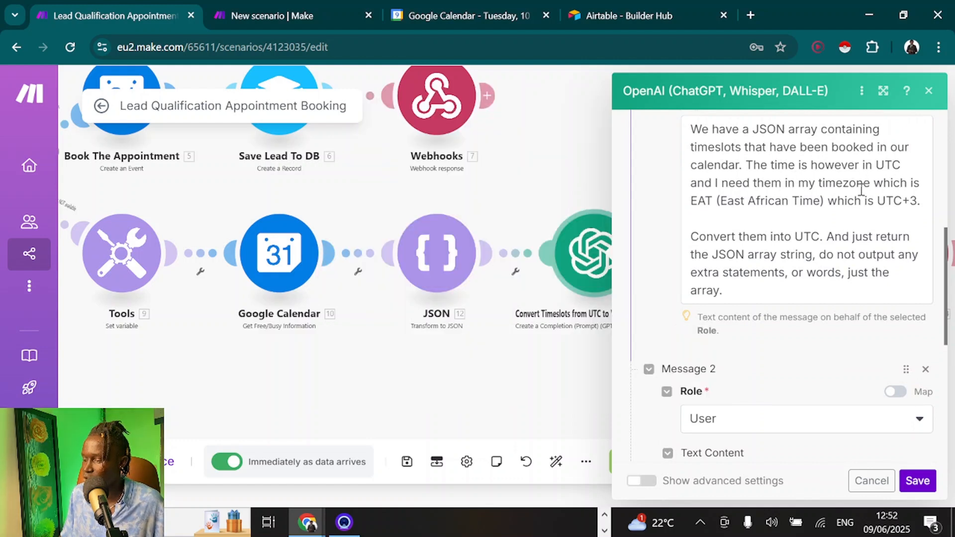
pyautogui.moveTo(691, 200); pyautogui.dragTo(821, 202)
pyautogui.click(810, 219)
pyautogui.scroll(-4, 810, 221)
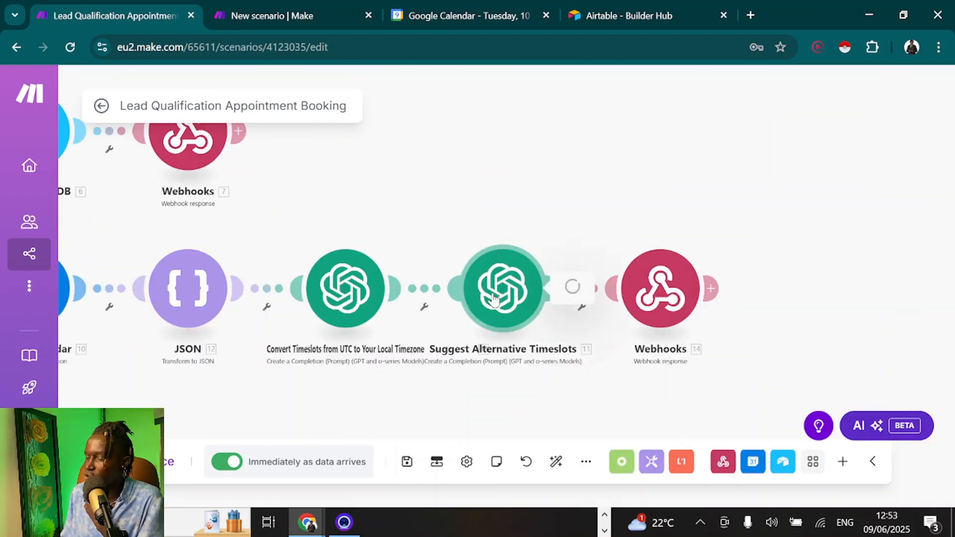
# Check the Suggest Alternative Timeslots prompt's Africa/Nairobi formatDate call and save the module
pyautogui.click(547, 286)
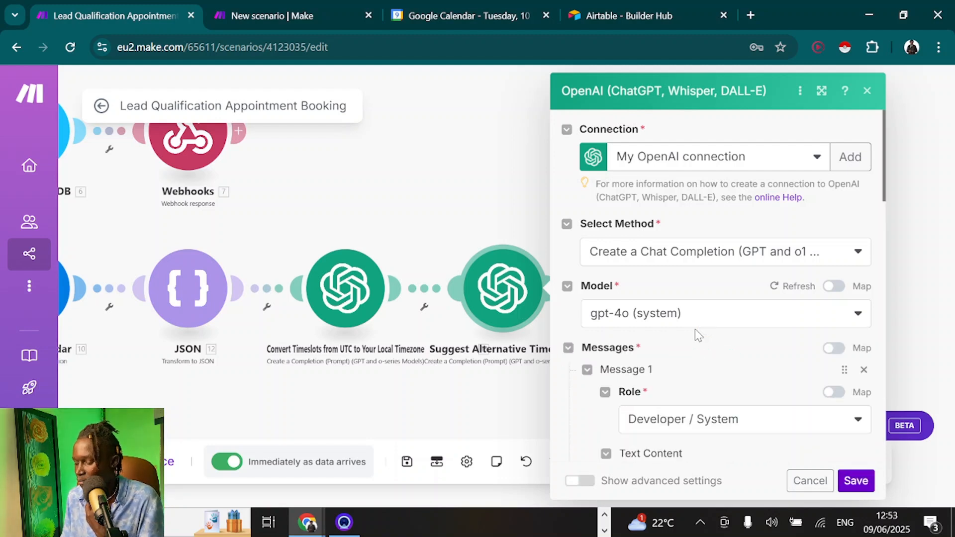
pyautogui.scroll(-1, 694, 329)
pyautogui.scroll(-2, 694, 329)
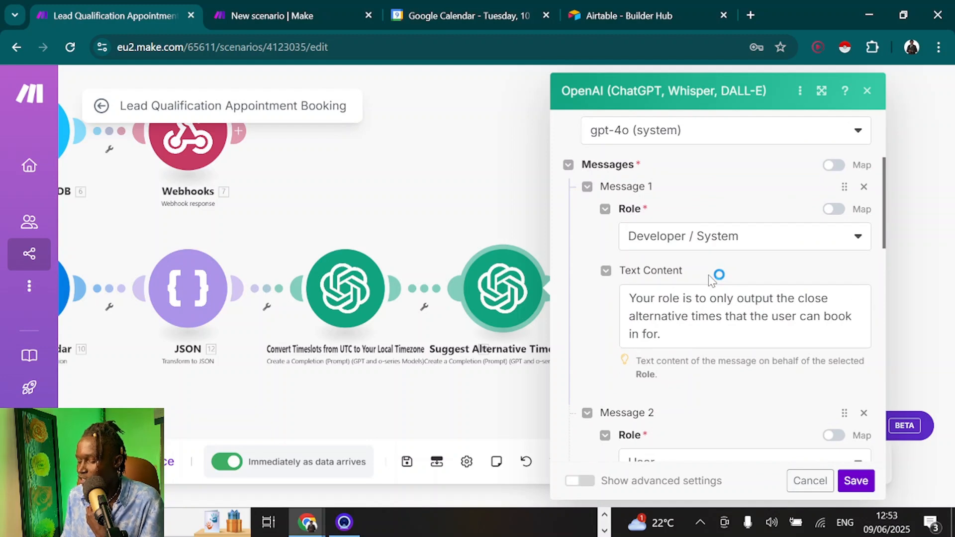
pyautogui.scroll(-5, 711, 279)
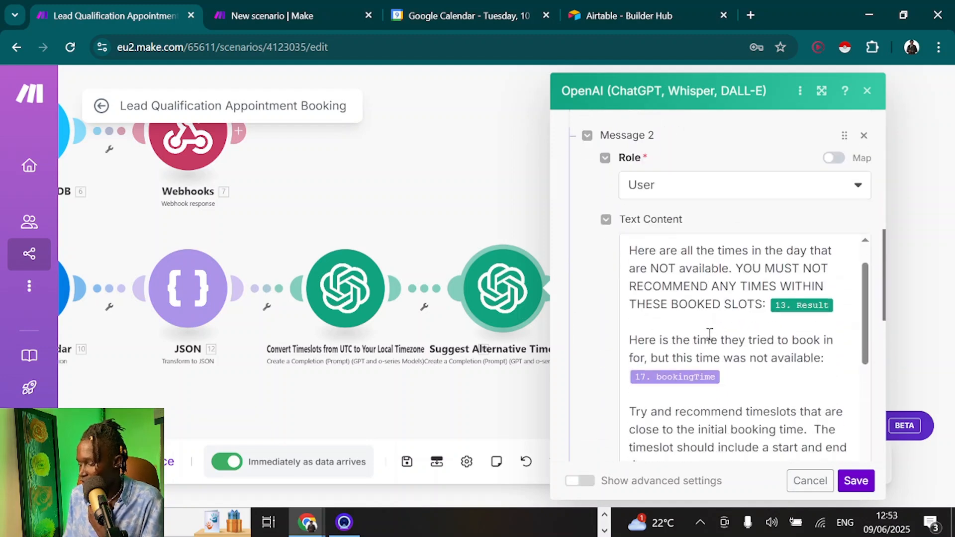
pyautogui.scroll(-4, 710, 334)
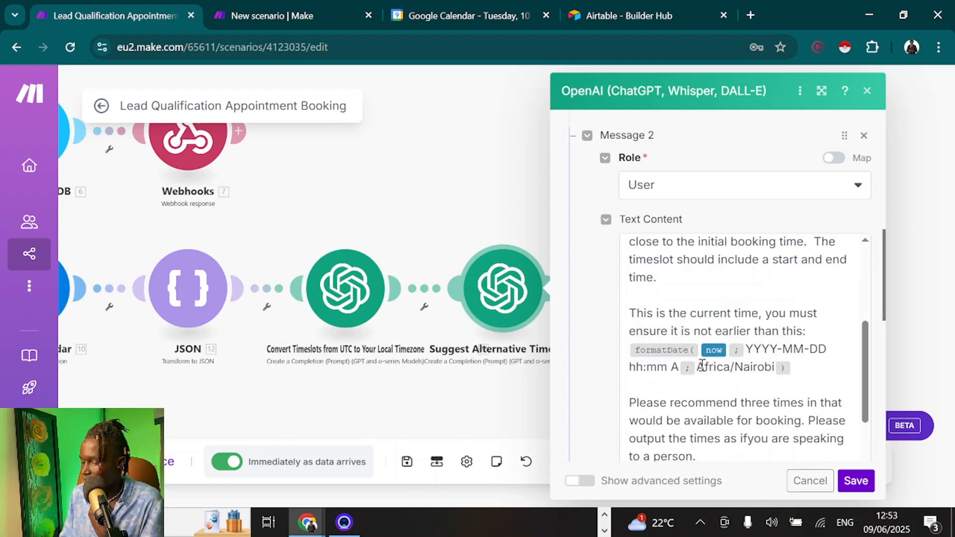
pyautogui.moveTo(704, 367); pyautogui.dragTo(774, 366)
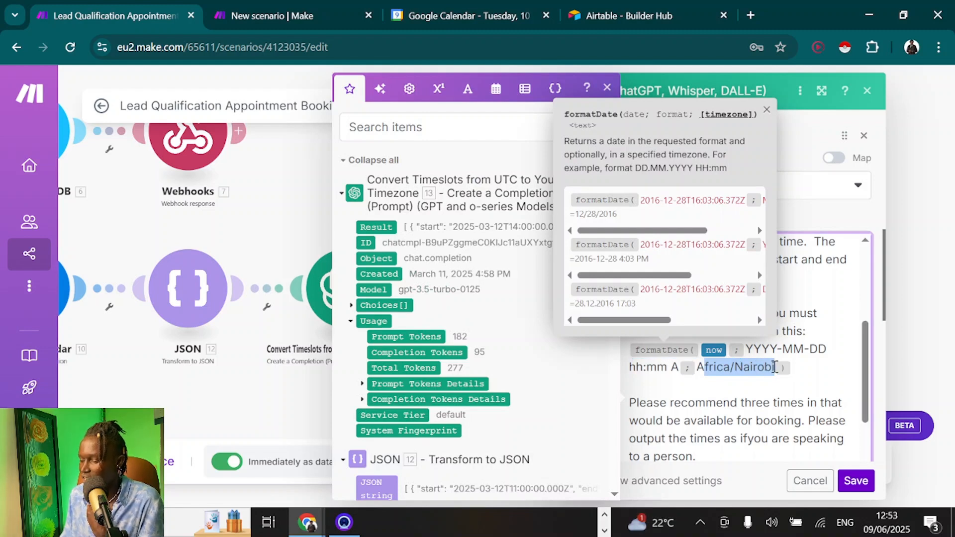
pyautogui.click(854, 481)
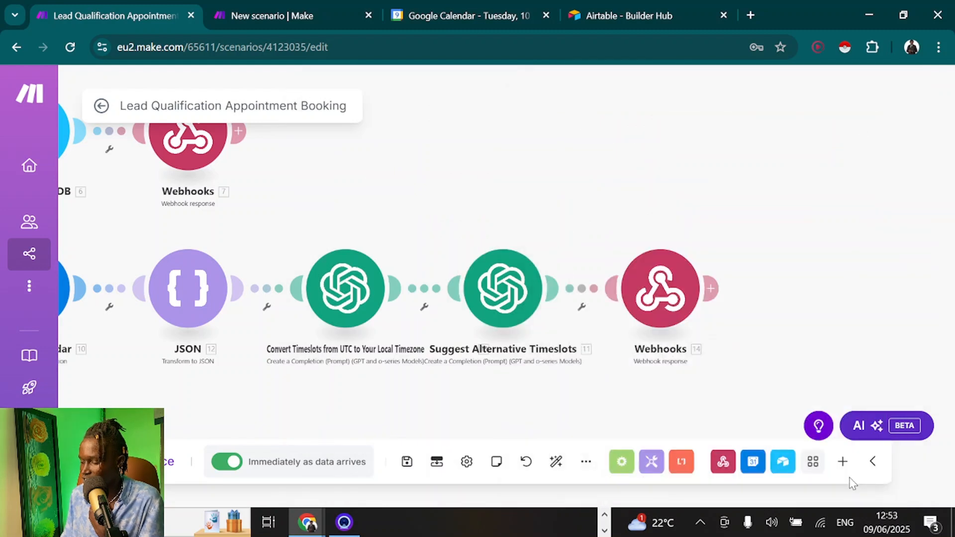
# Inspect the Webhooks 14 response, run the scenario once to await data, then switch to ElevenLabs
pyautogui.click(661, 294)
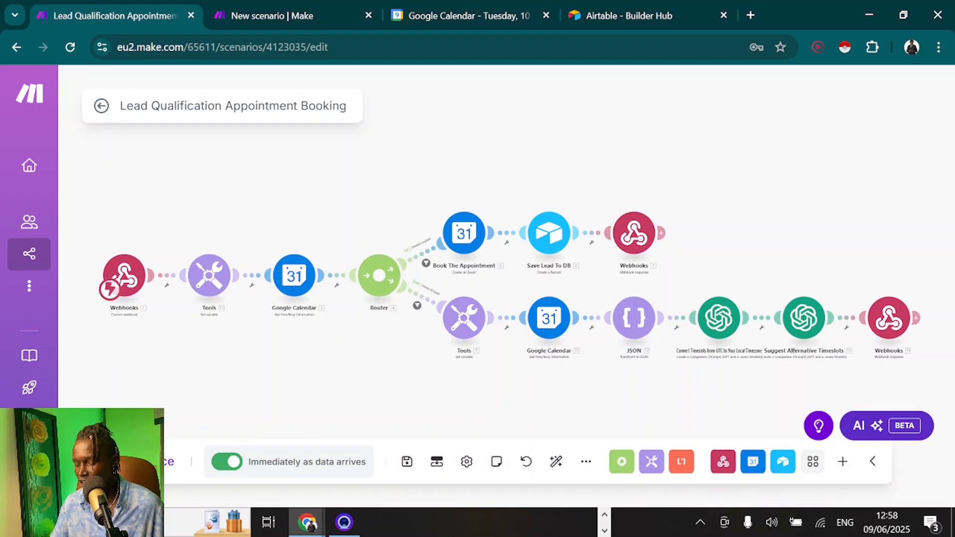
pyautogui.click(144, 461)
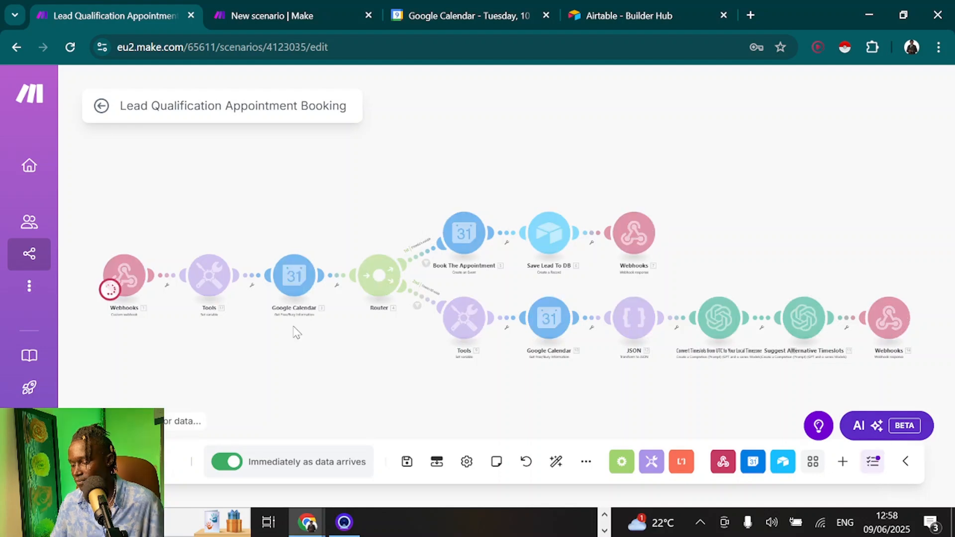
pyautogui.hotkey('alt', 'Tab')
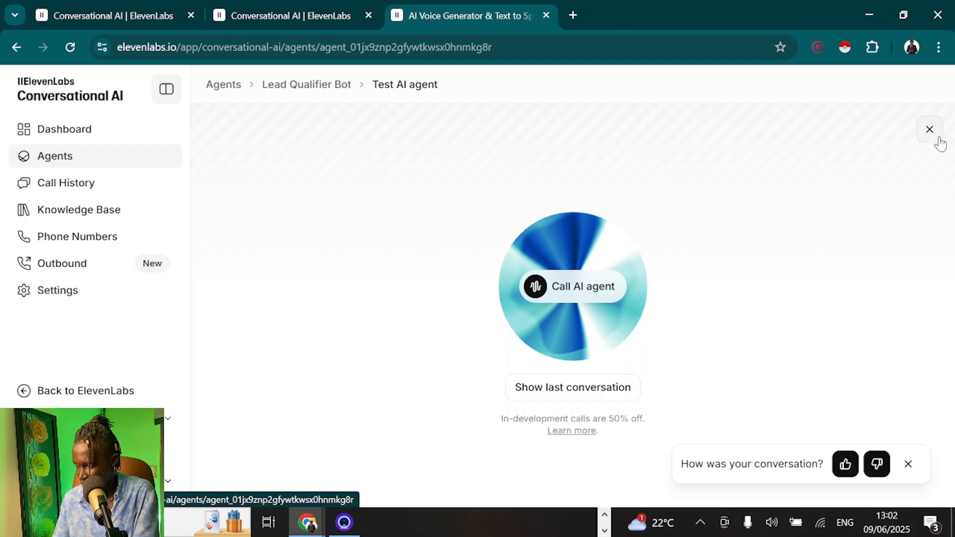
# Add a required bookingTime string property (ISO 8601, UTC) to bookAppointment and save the agent
pyautogui.click(937, 140)
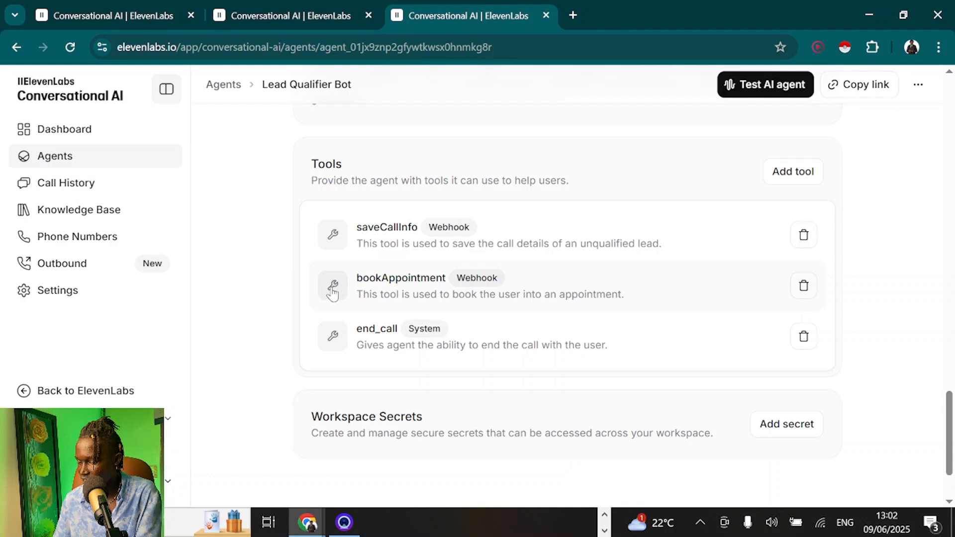
pyautogui.click(332, 294)
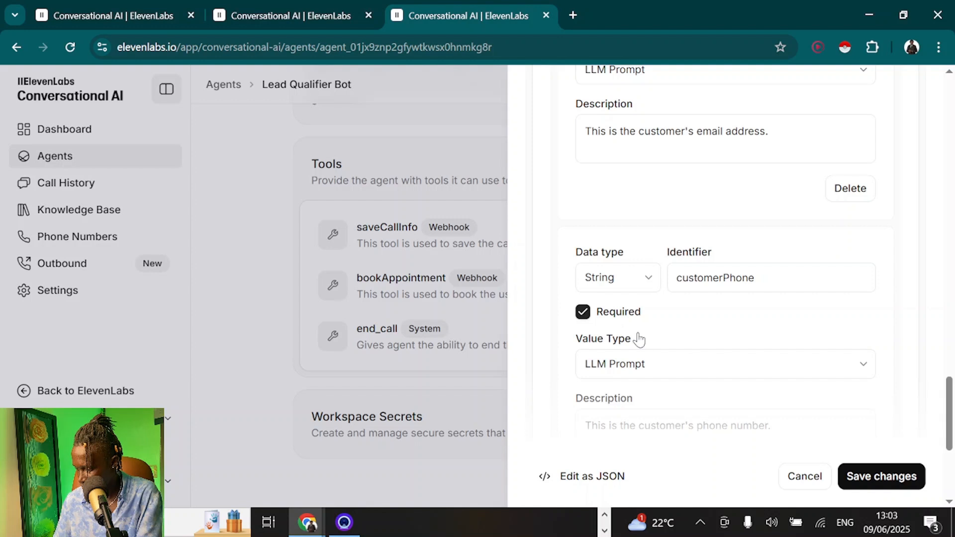
pyautogui.scroll(-5, 639, 339)
pyautogui.click(705, 320)
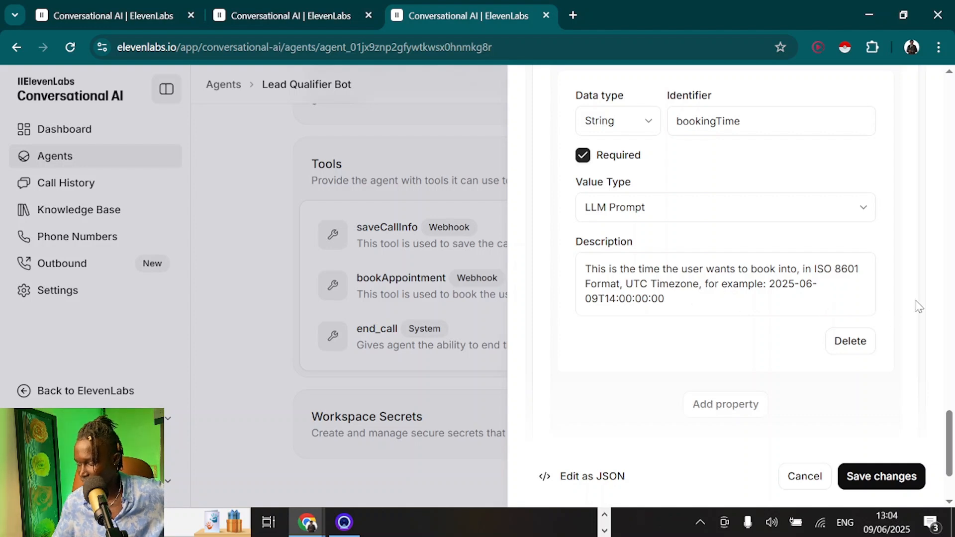
pyautogui.click(880, 476)
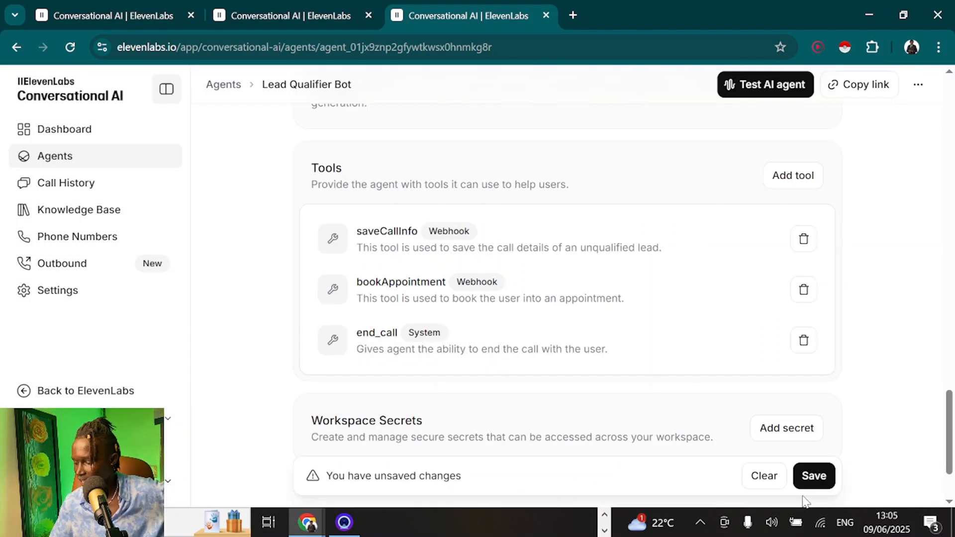
pyautogui.click(802, 481)
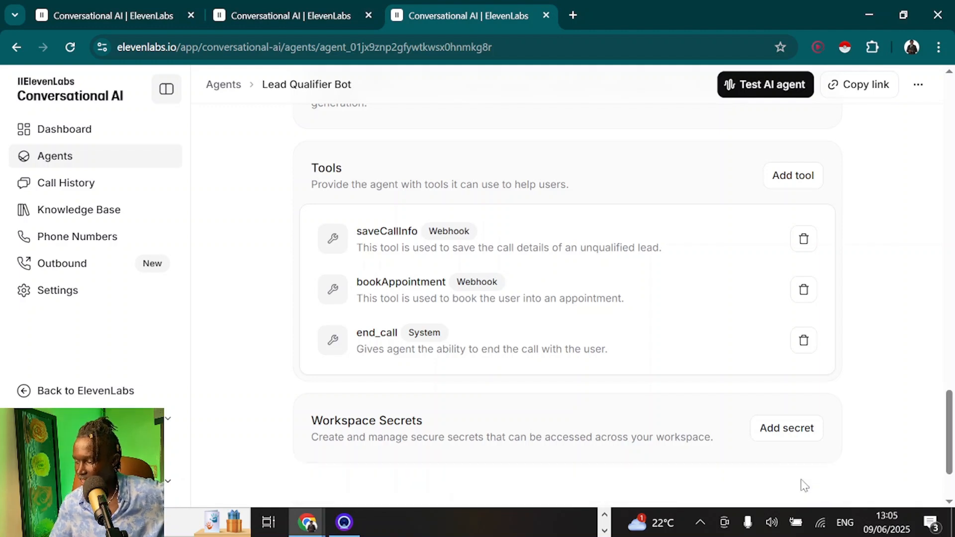
# Talk to Lead Qualifier Bot in a live test call, then go back to the Lead Qualification Appointment Booking scenario
pyautogui.click(750, 86)
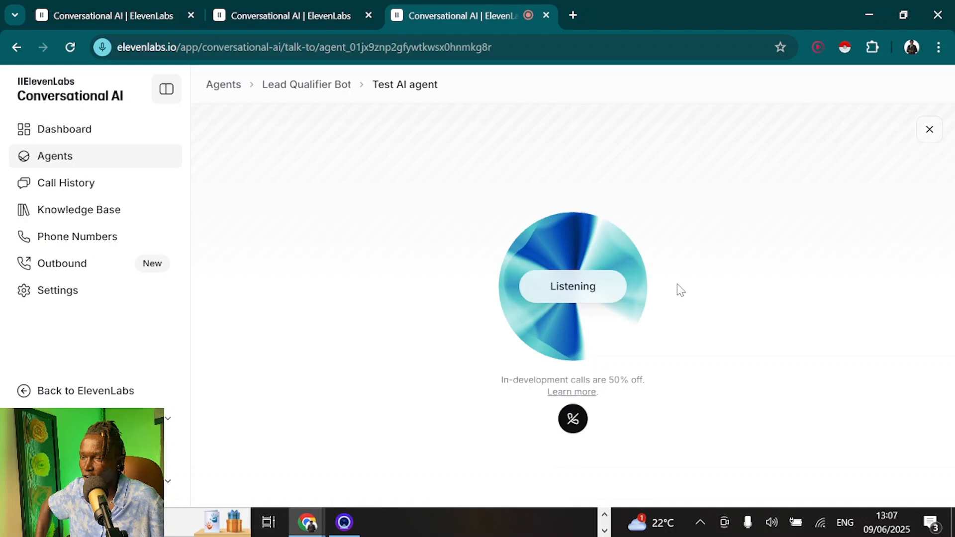
pyautogui.hotkey('alt', 'Tab')
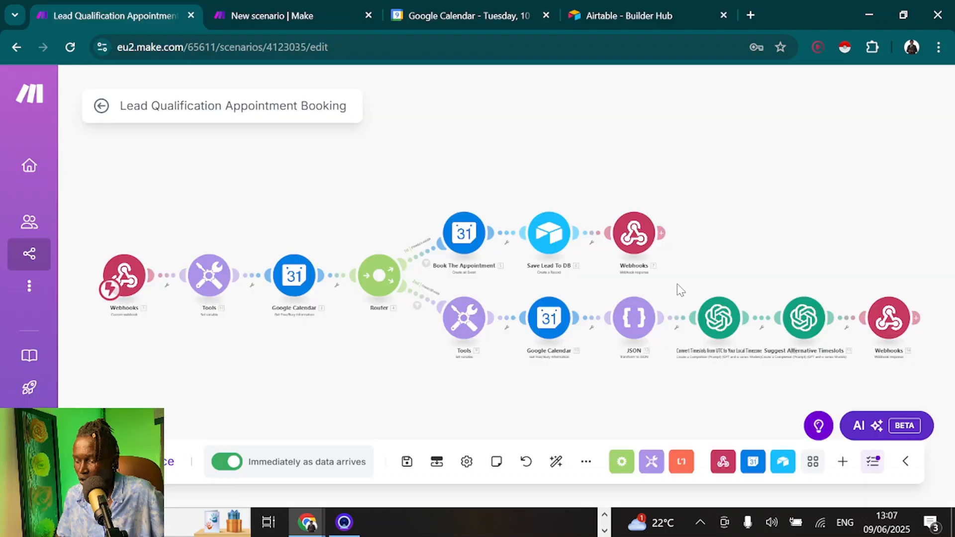